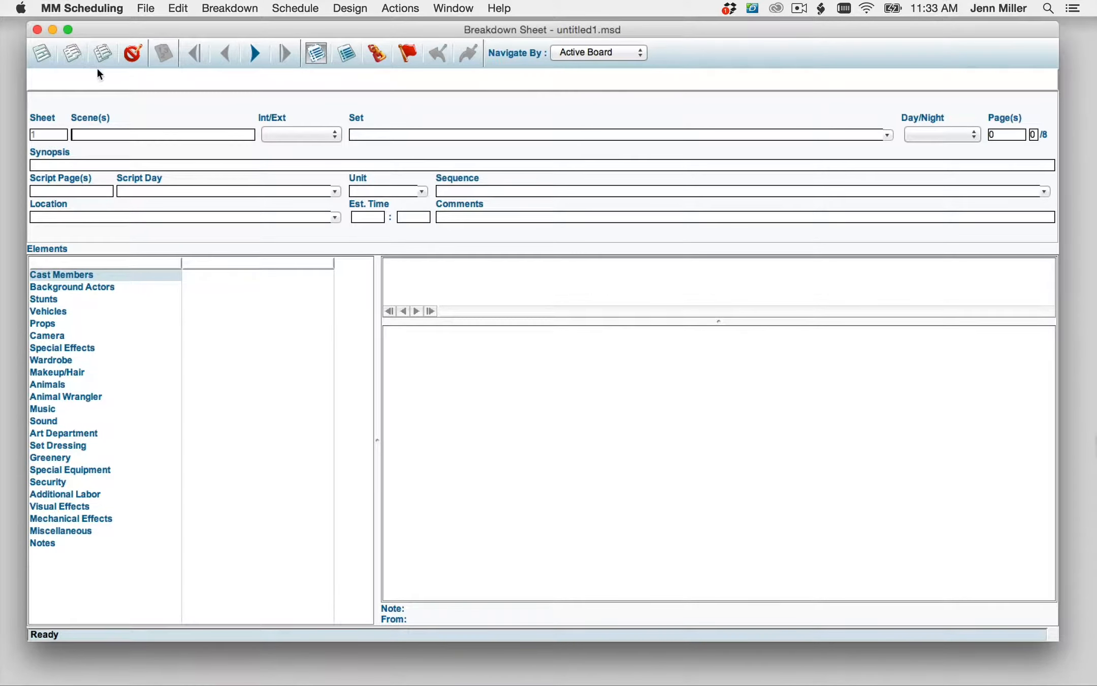
Step: Review the application and schedule preferences, including auto save, sheet numbering and element linking, and close them without changes
click(90, 5)
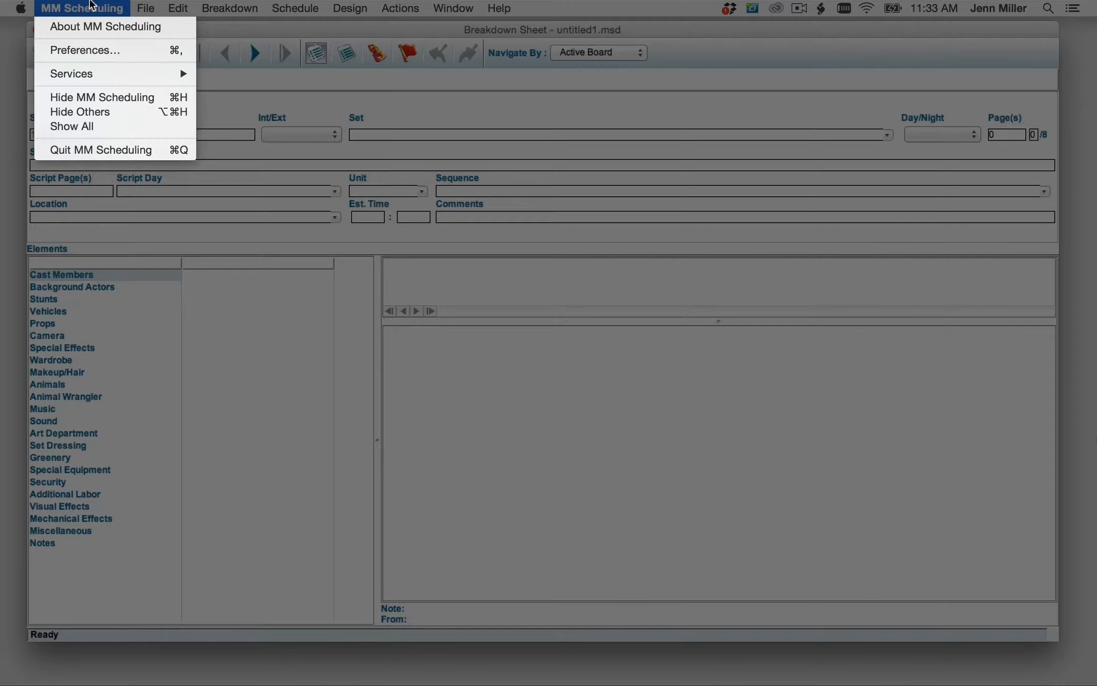
click(89, 53)
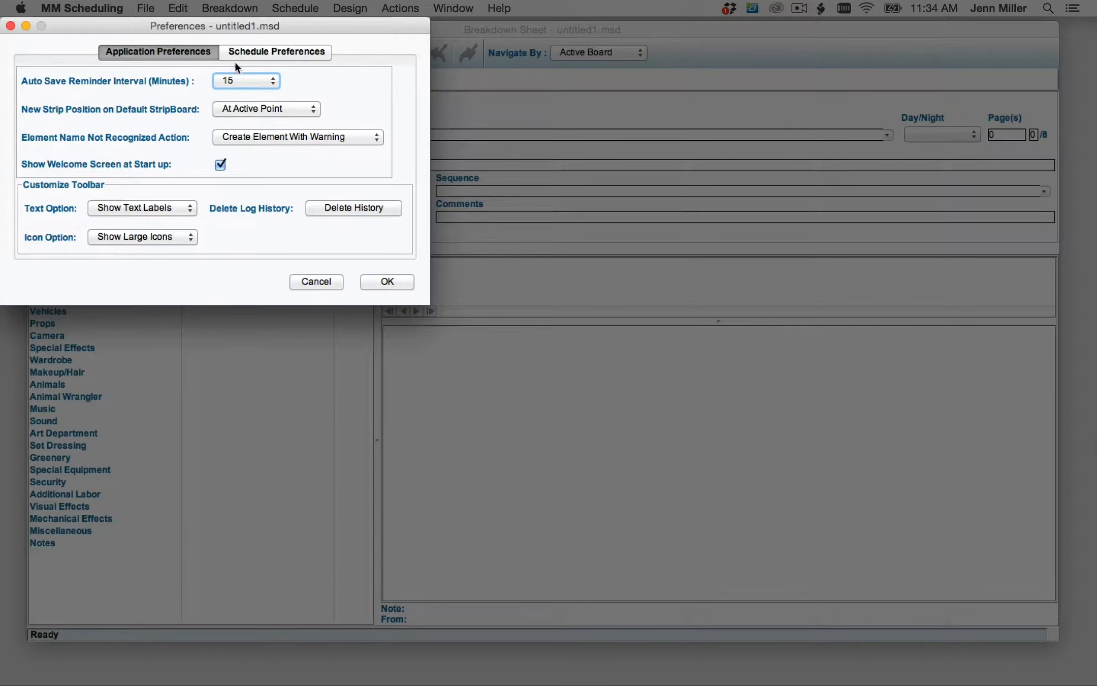
click(260, 53)
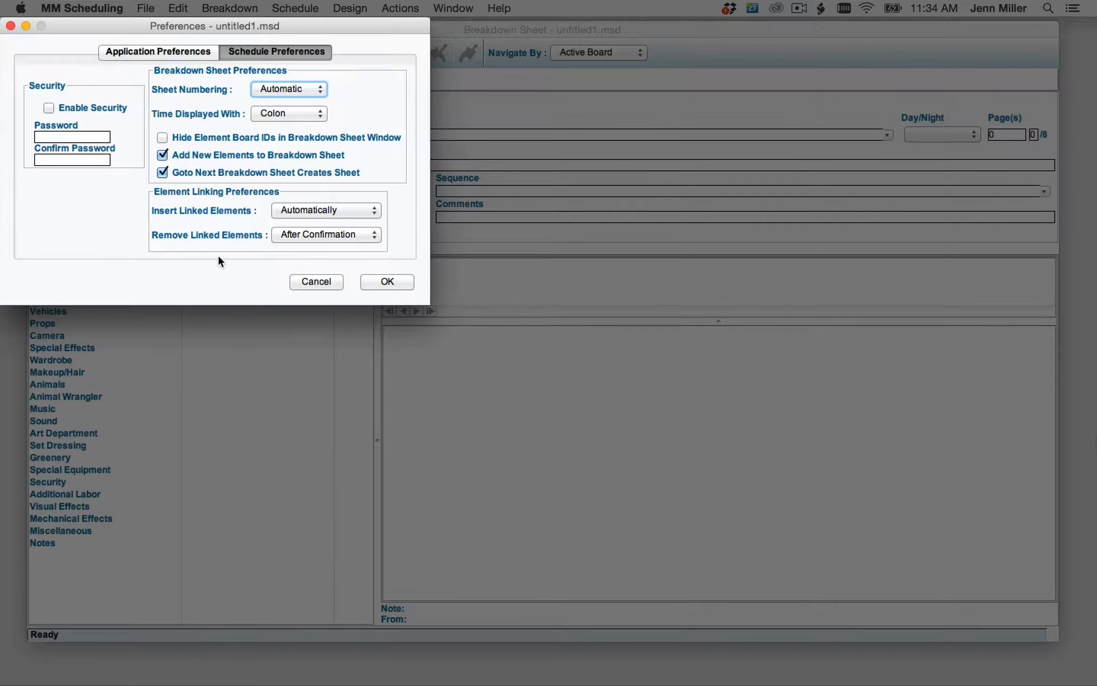
click(328, 282)
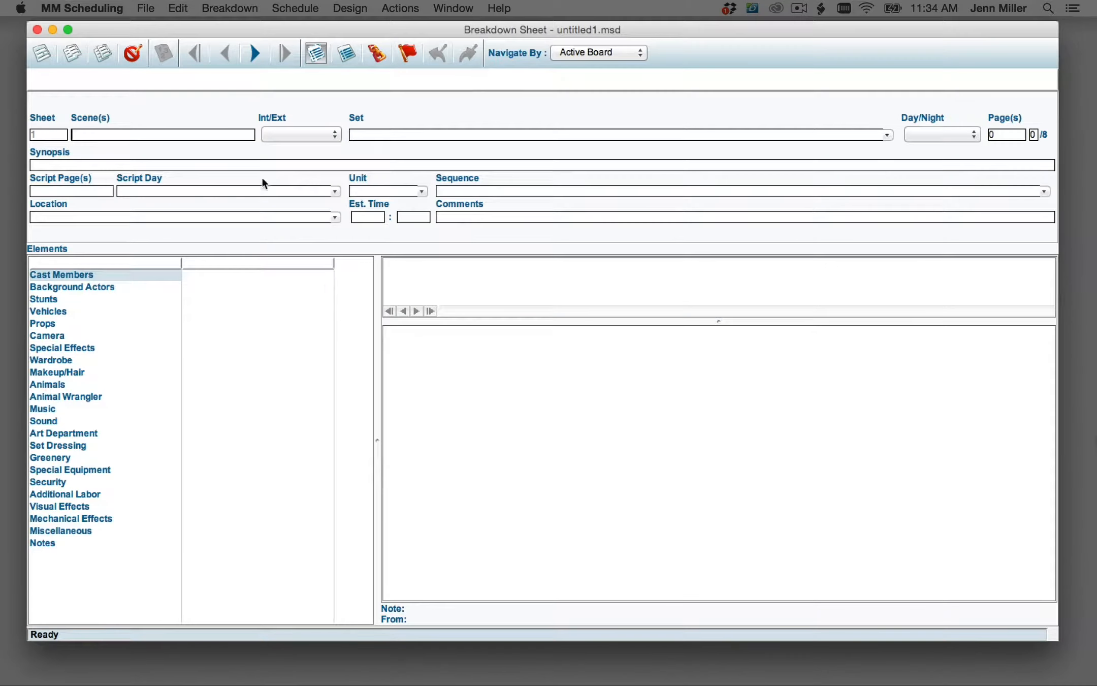
click(147, 11)
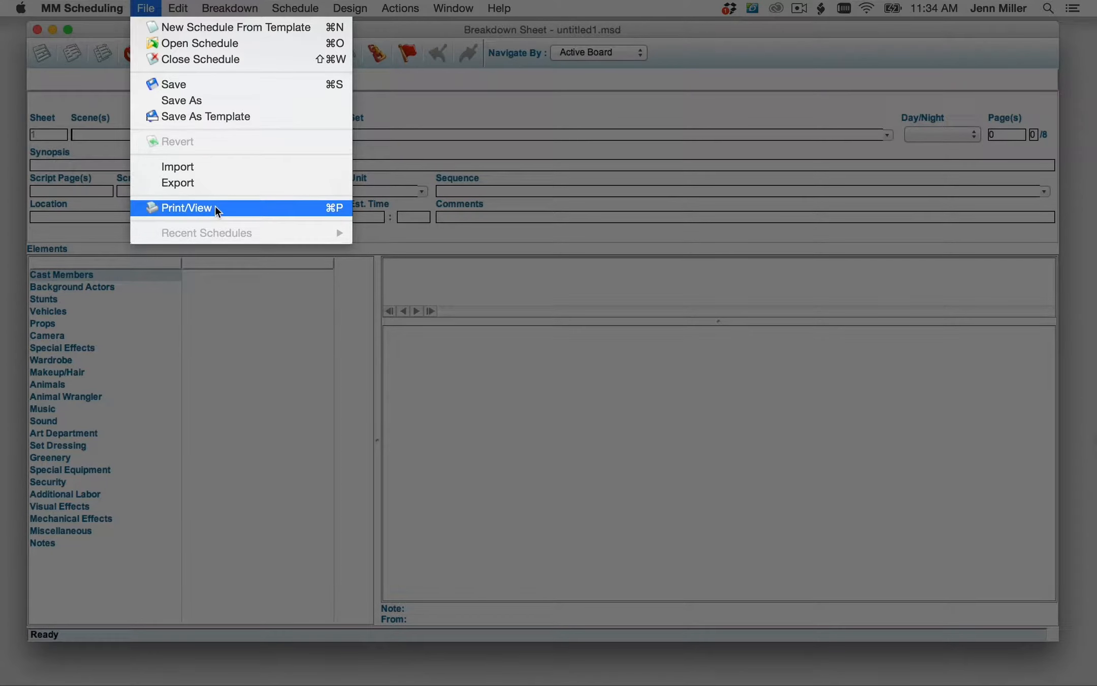
mouse_move(185, 8)
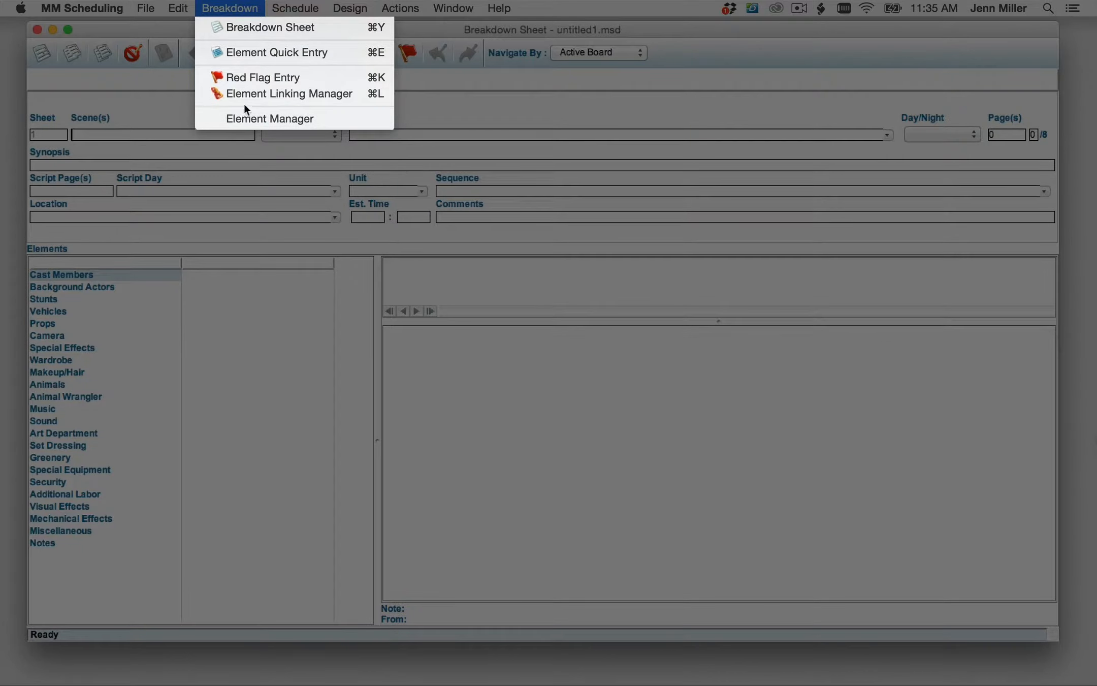
mouse_move(295, 4)
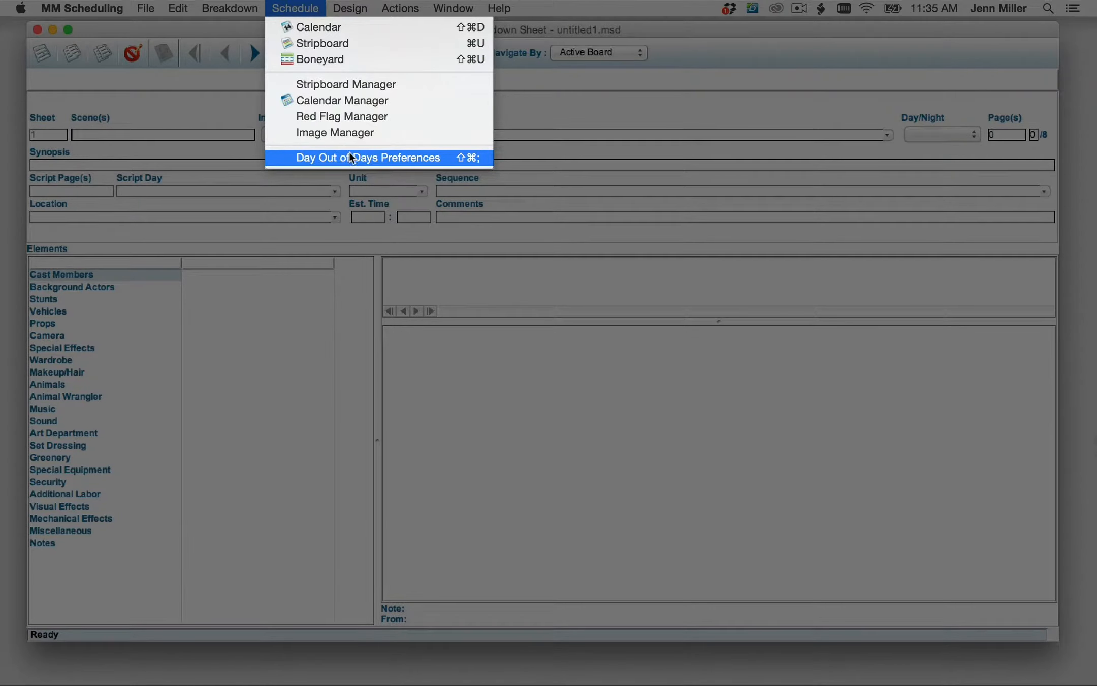
mouse_move(366, 6)
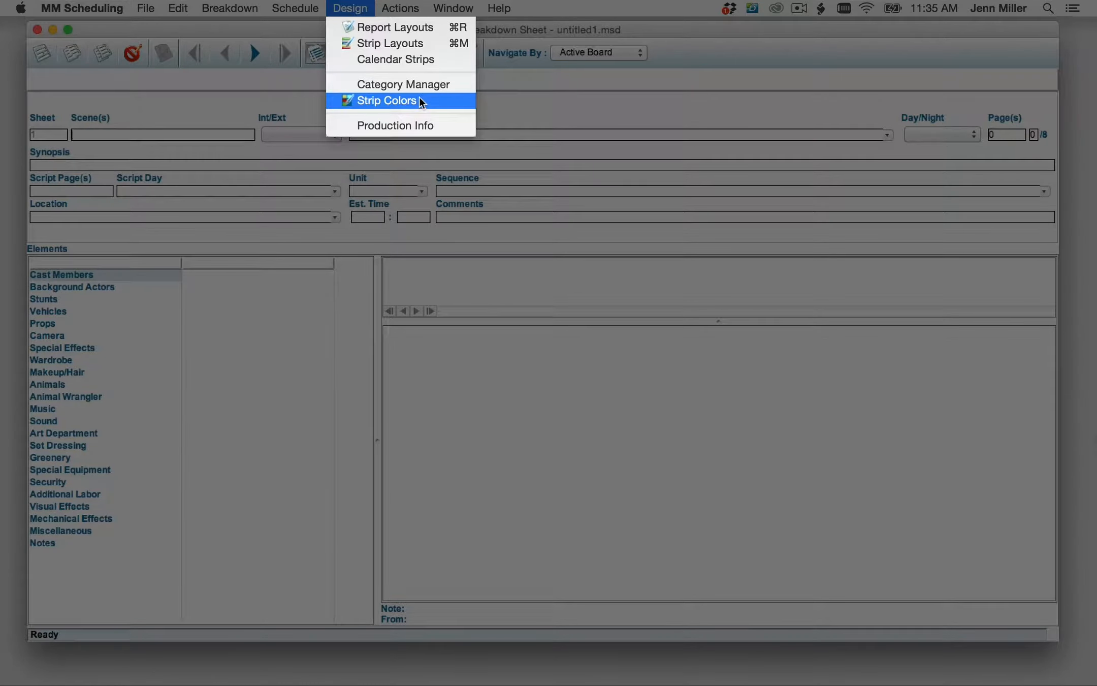
mouse_move(418, 7)
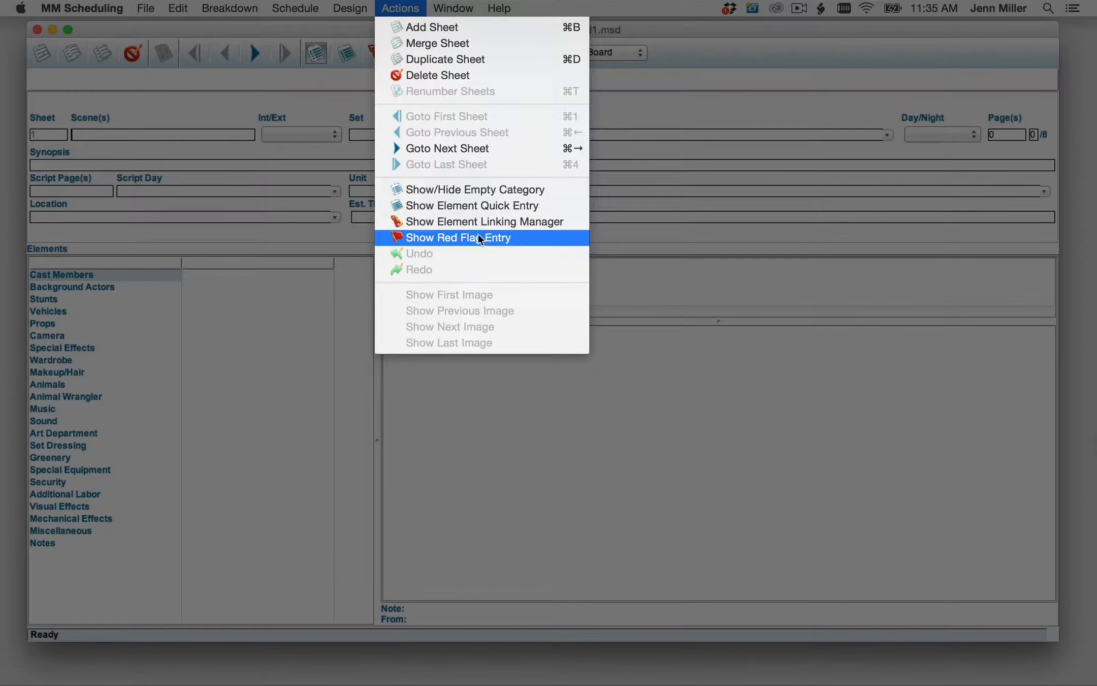
mouse_move(459, 7)
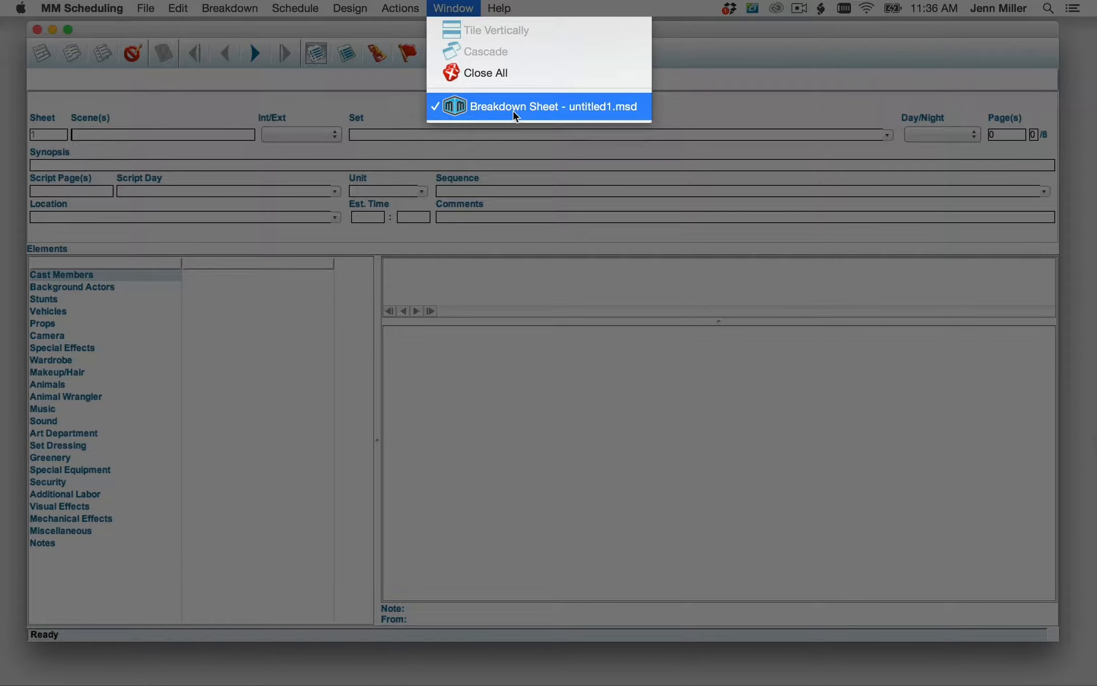
click(681, 2)
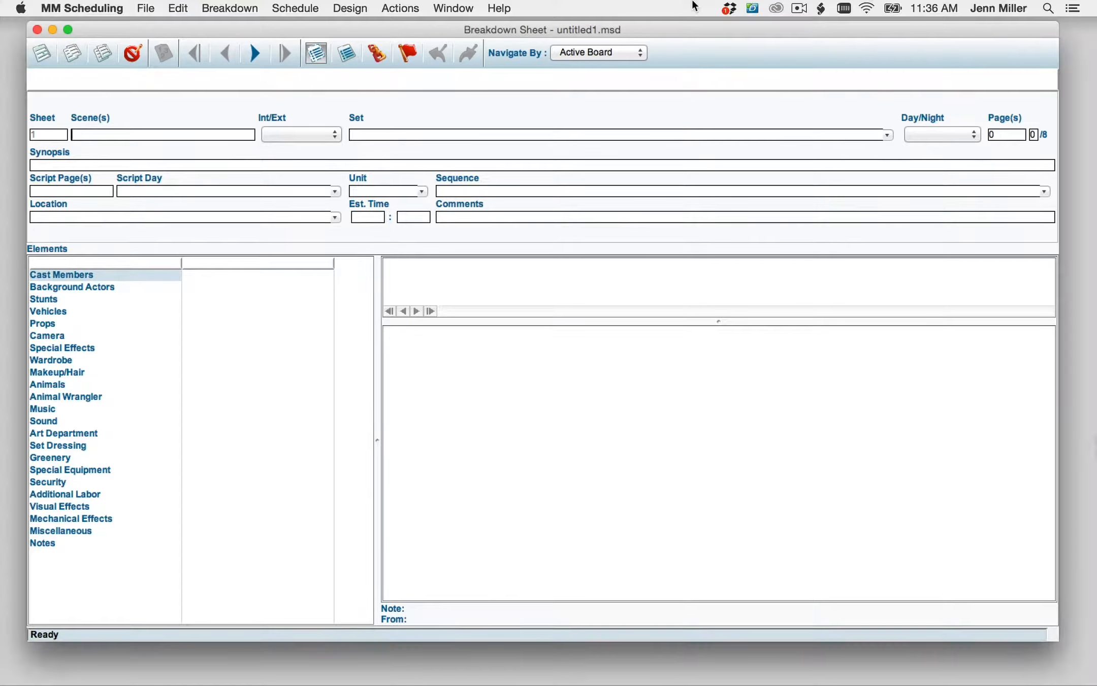
key(super+shift+slash)
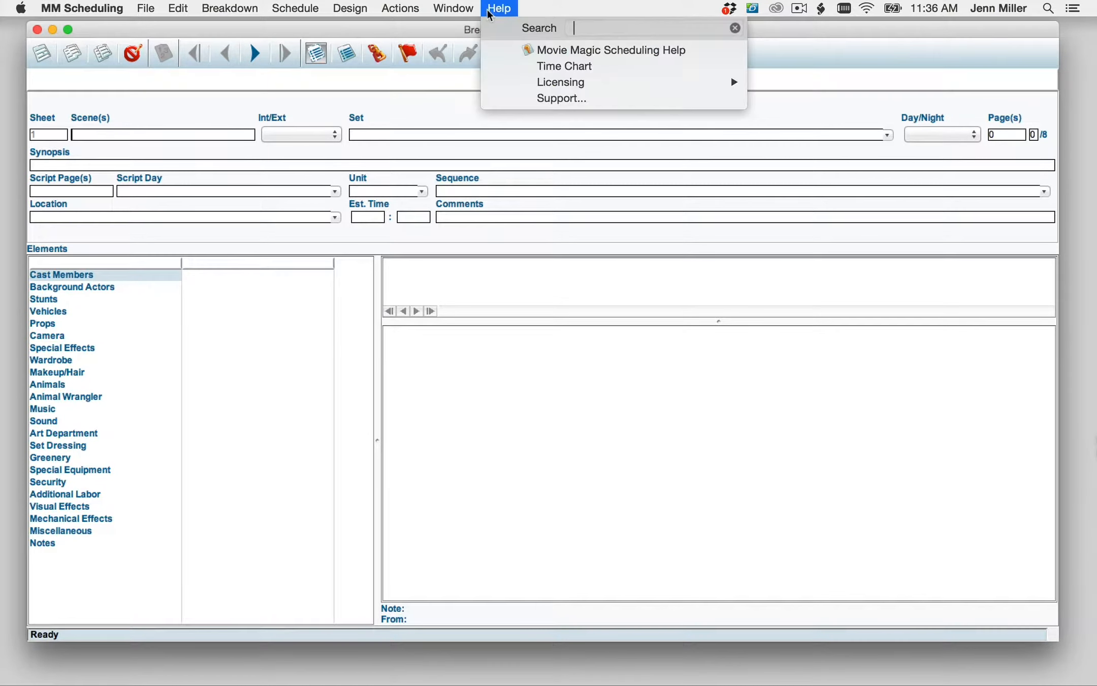
Step: Switch to SAMPLE_ScriptBreakdown.pdf in Preview and read through the color-coded scenes, elements and page-eighth markings
click(183, 25)
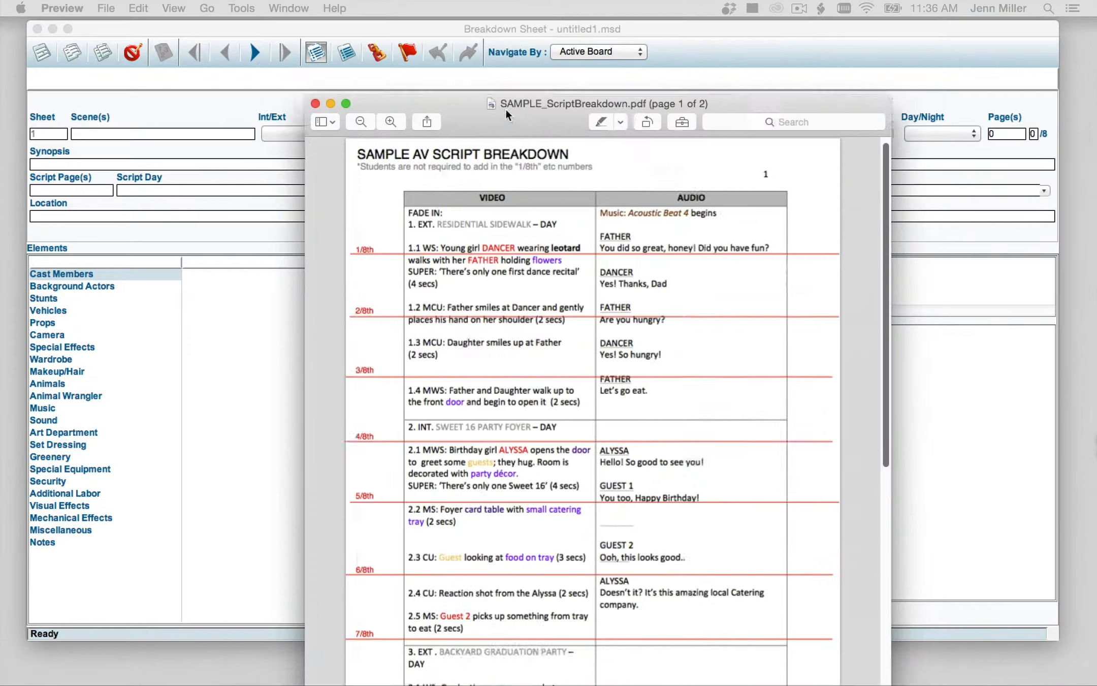
drag(506, 111, 483, 33)
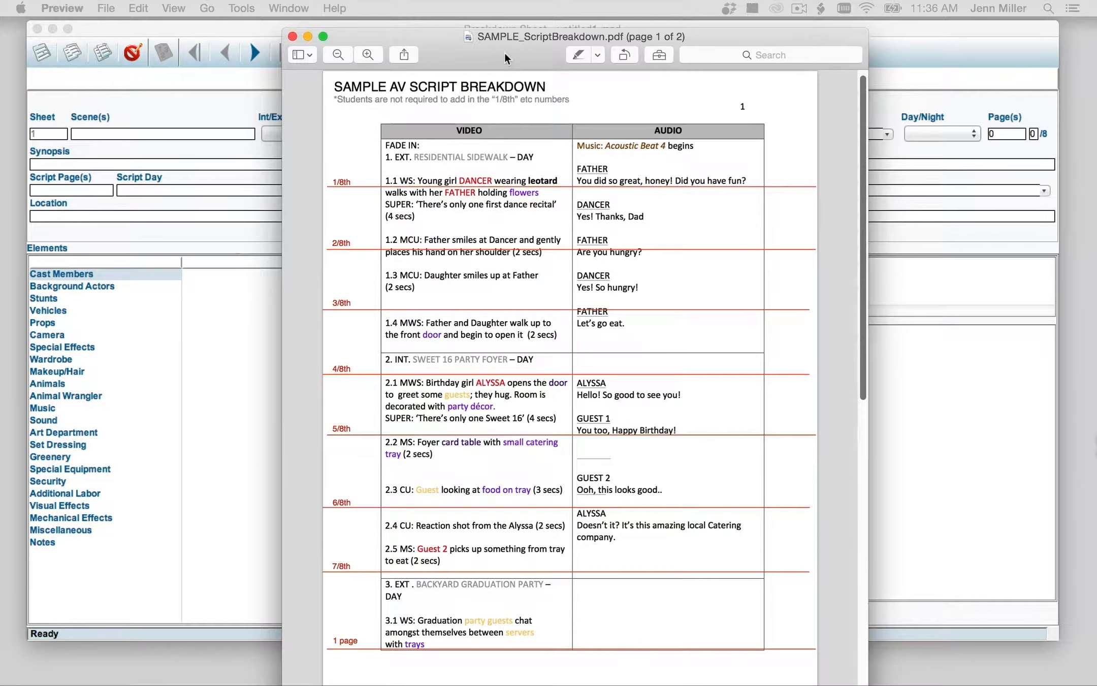
scroll(512, 94, down, 2)
scroll(512, 96, up, 2)
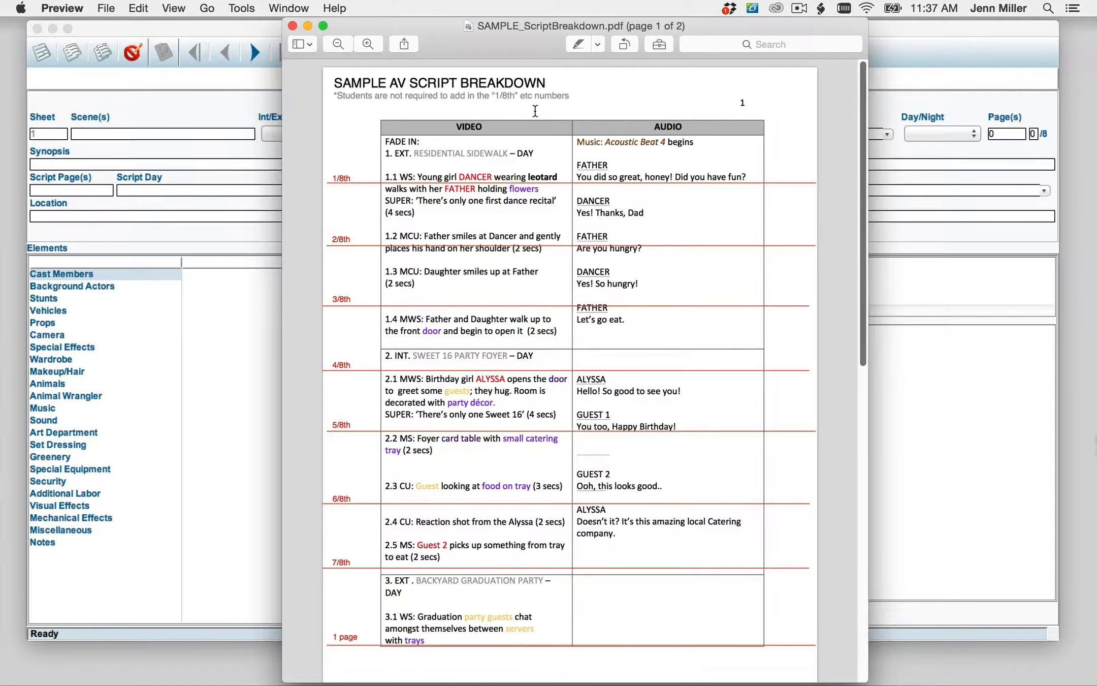
scroll(536, 111, down, 5)
scroll(535, 110, down, 4)
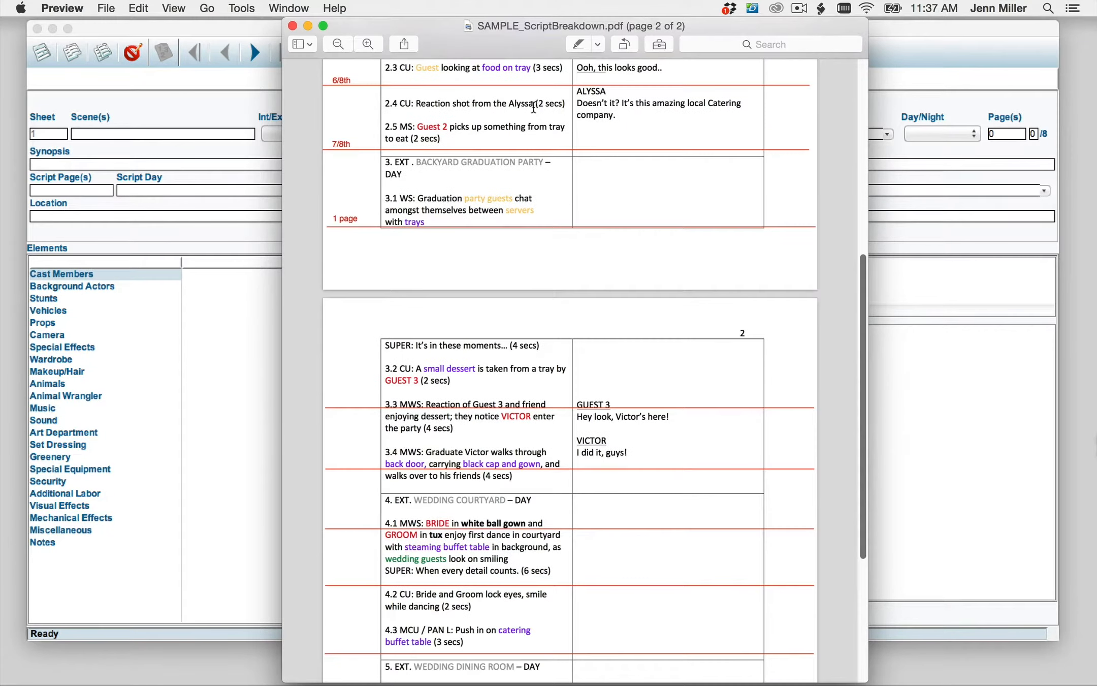
scroll(534, 109, up, 9)
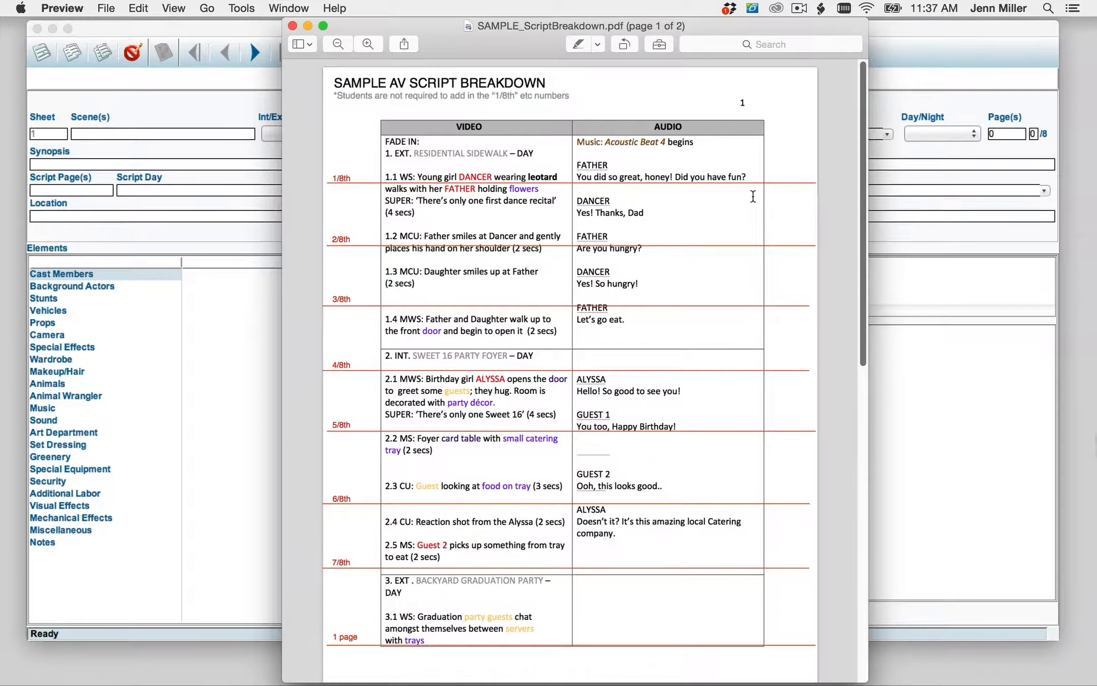
scroll(753, 196, down, 6)
scroll(751, 193, up, 5)
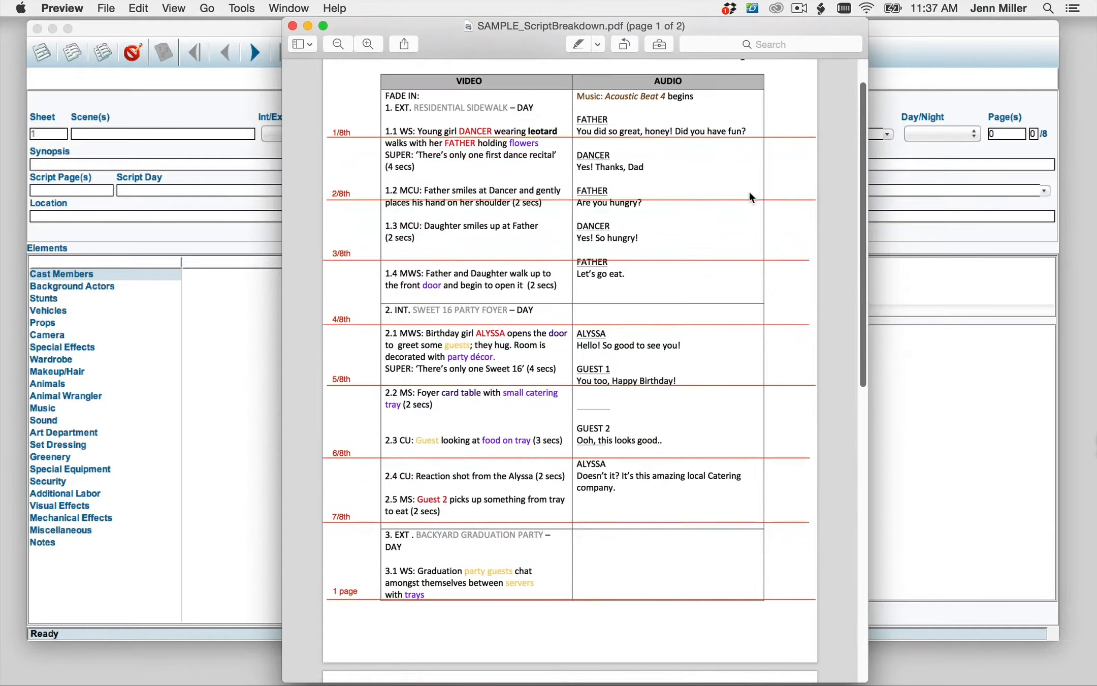
scroll(750, 192, up, 2)
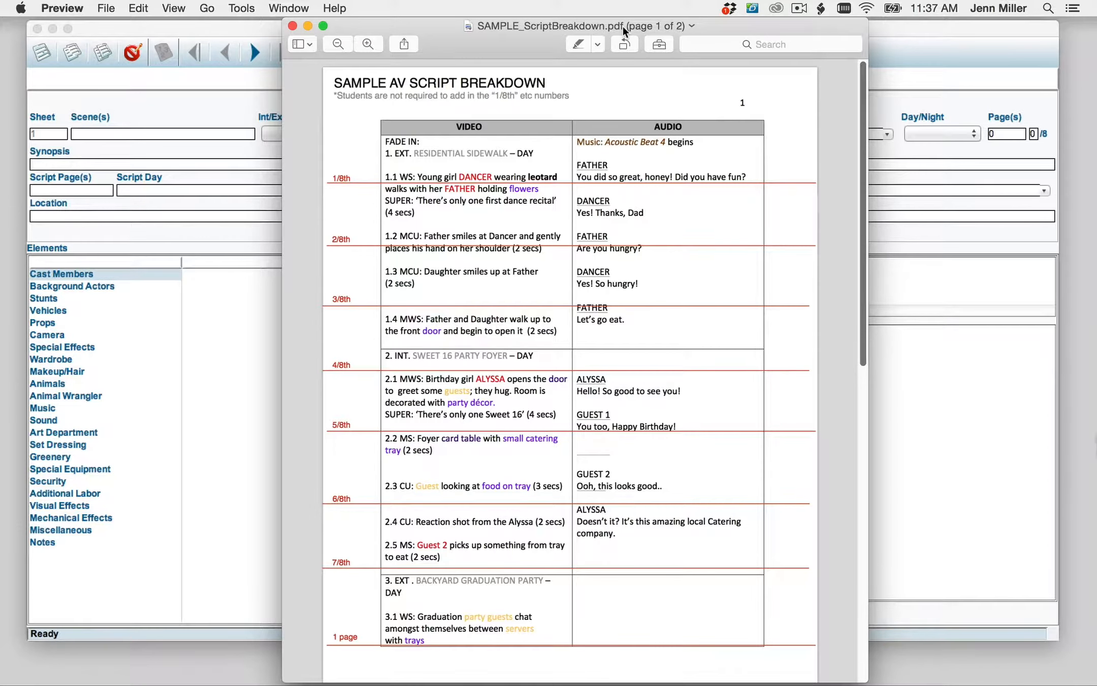
scroll(485, 114, down, 3)
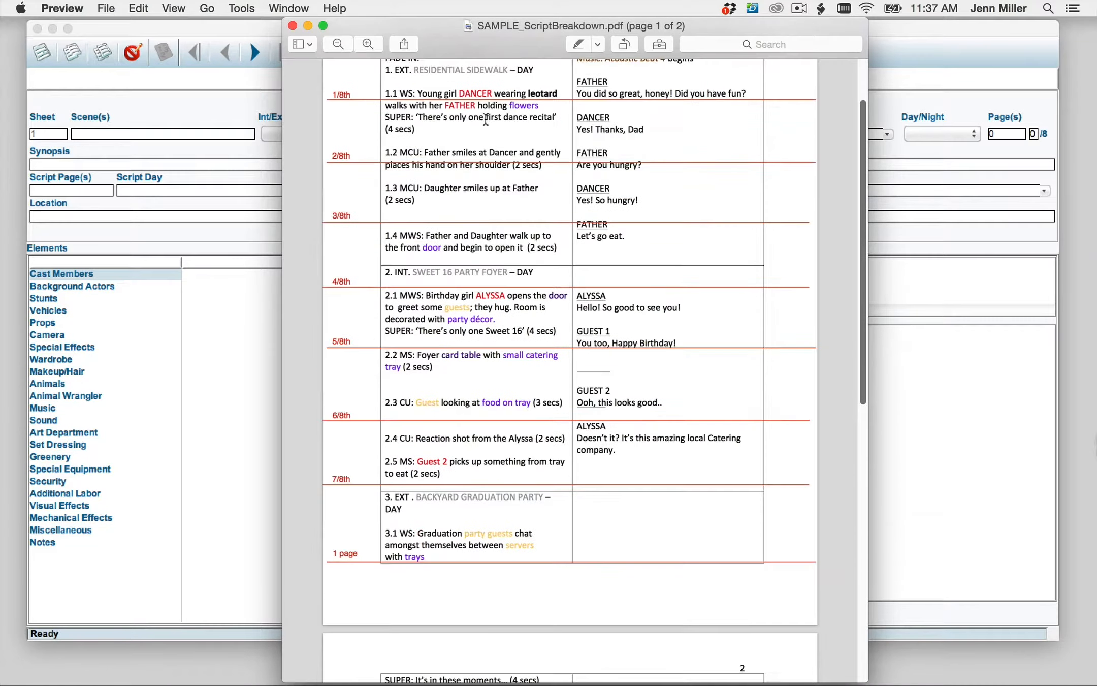
scroll(481, 112, up, 3)
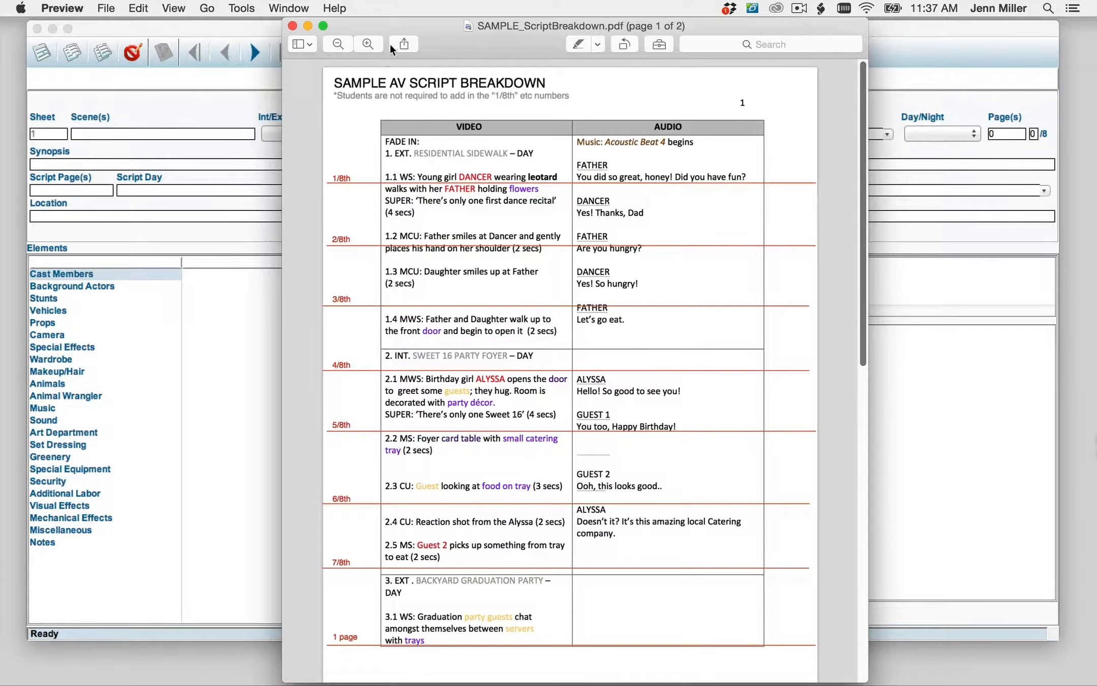
Step: Move the script breakdown window aside so the breakdown sheet's header fields and element categories are uncovered
drag(438, 44, 476, 33)
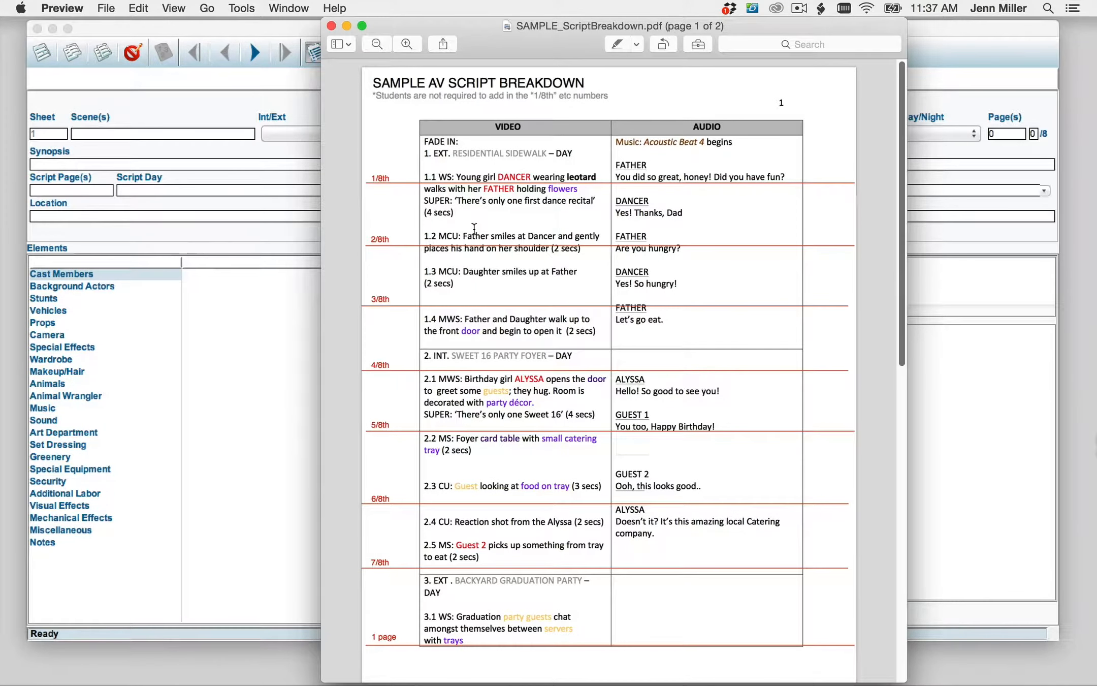
drag(506, 45, 627, 65)
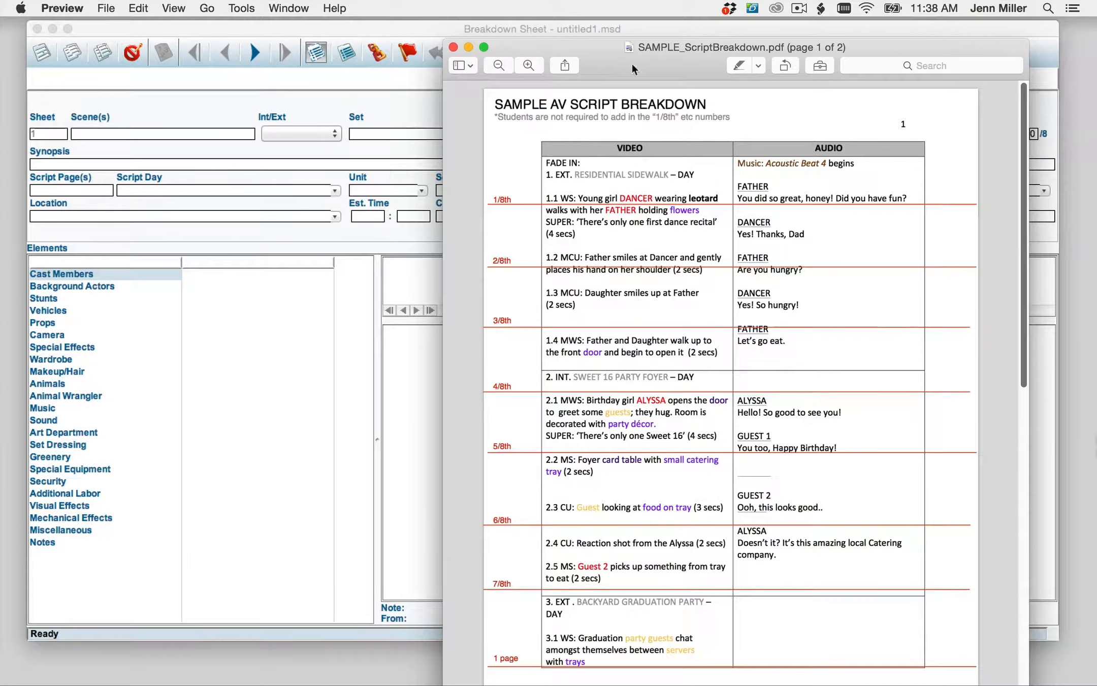
drag(631, 63, 692, 42)
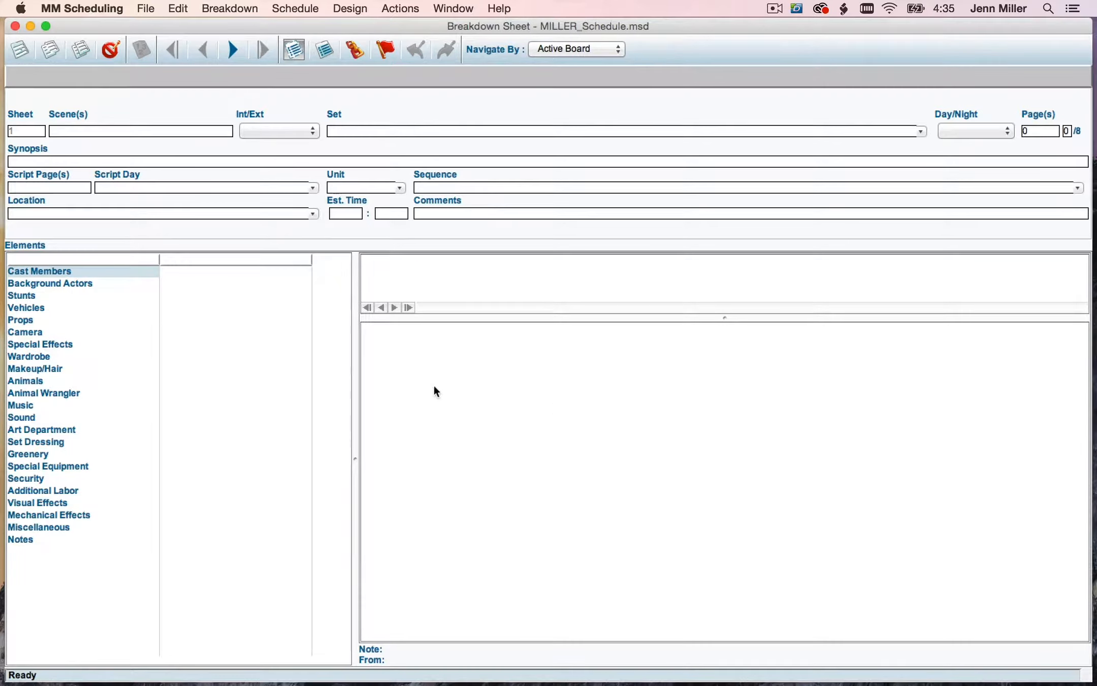
Step: Save the schedule to the Desktop under its existing surname_Schedule.msd name, replacing the file already there
click(143, 9)
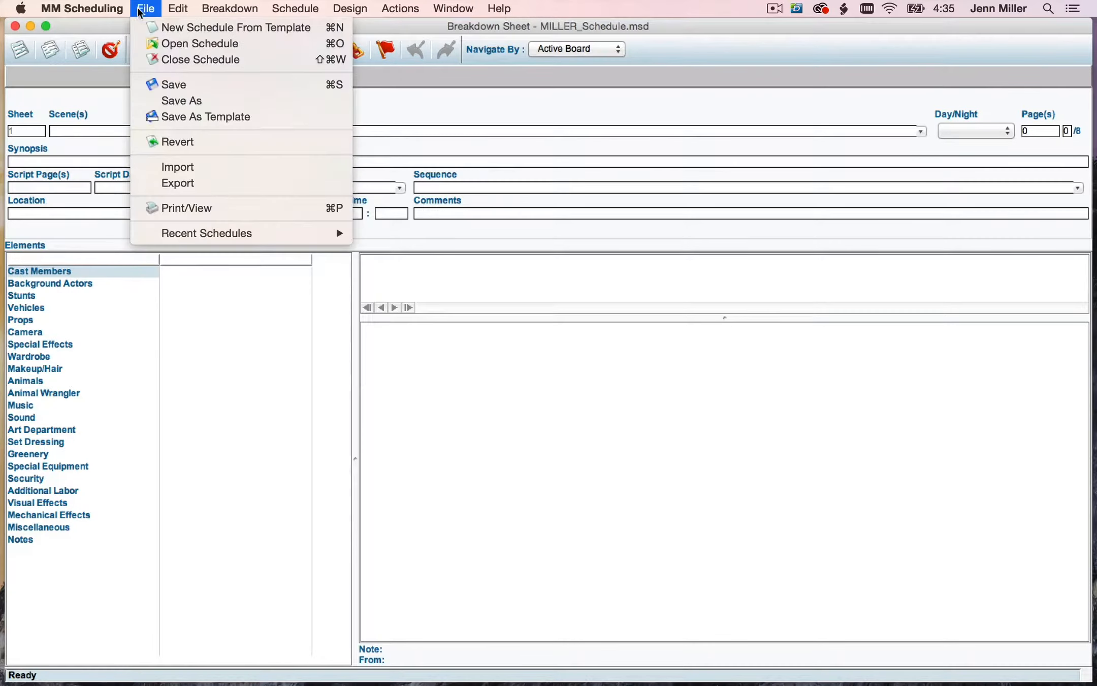
click(149, 99)
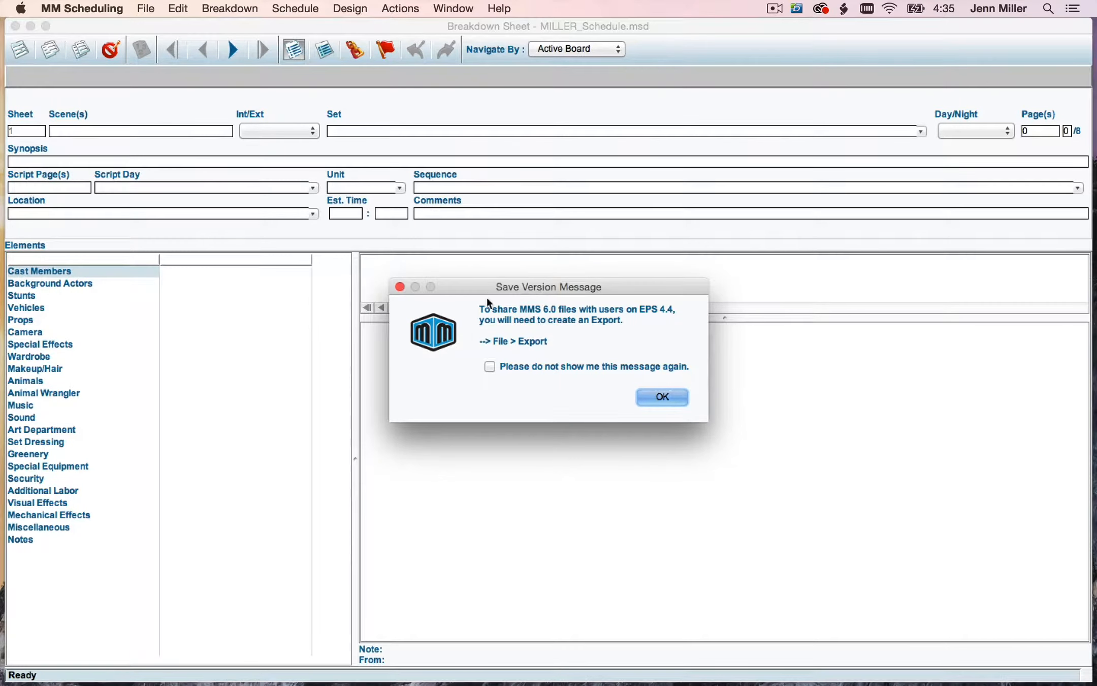
click(664, 397)
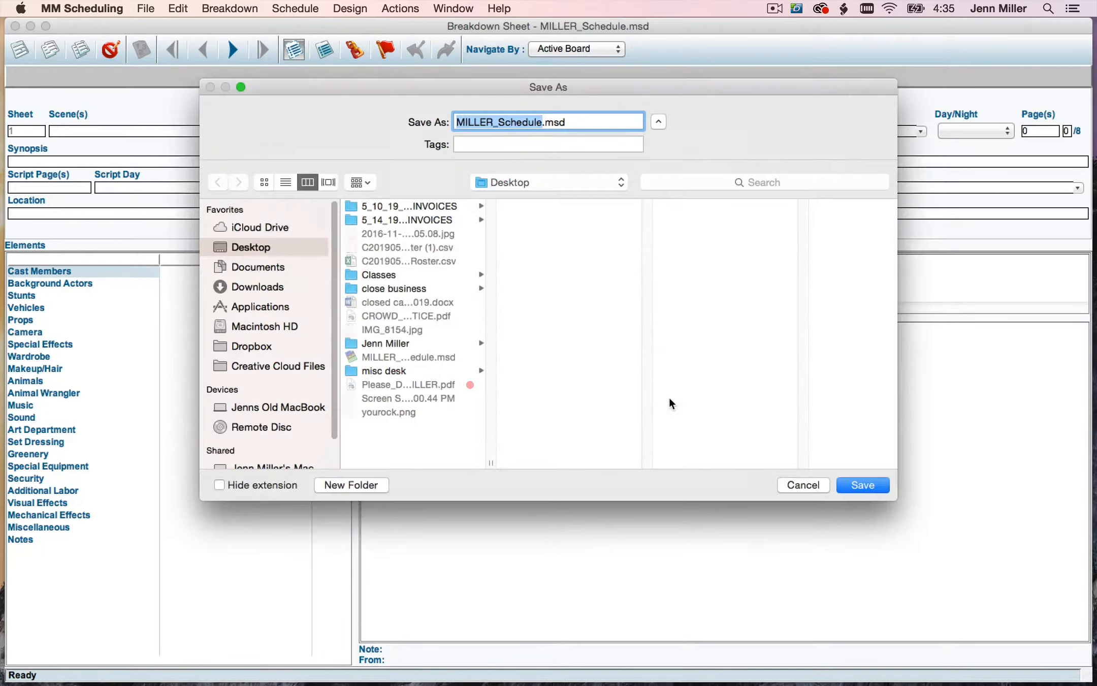
drag(490, 462, 460, 463)
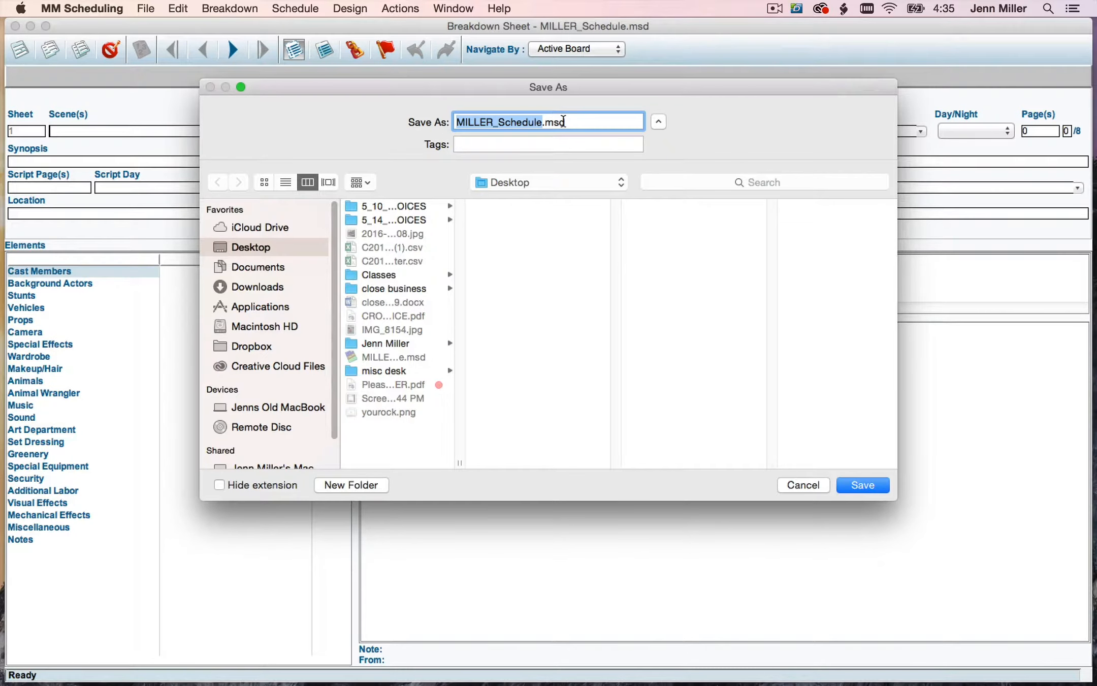
drag(567, 120, 542, 122)
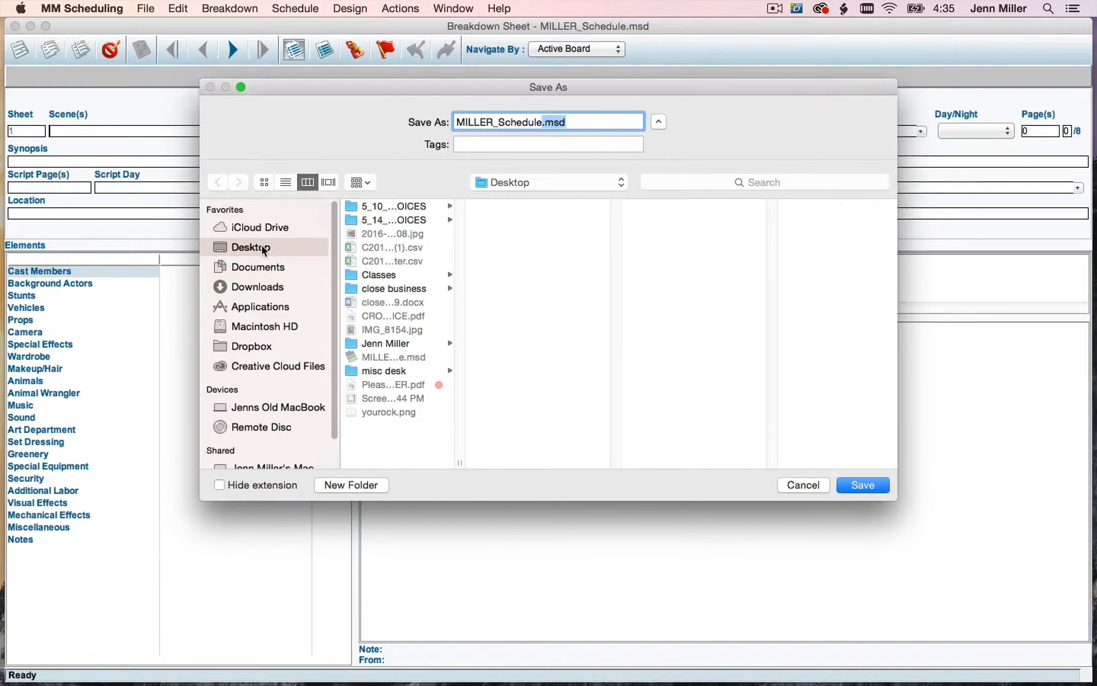
click(870, 487)
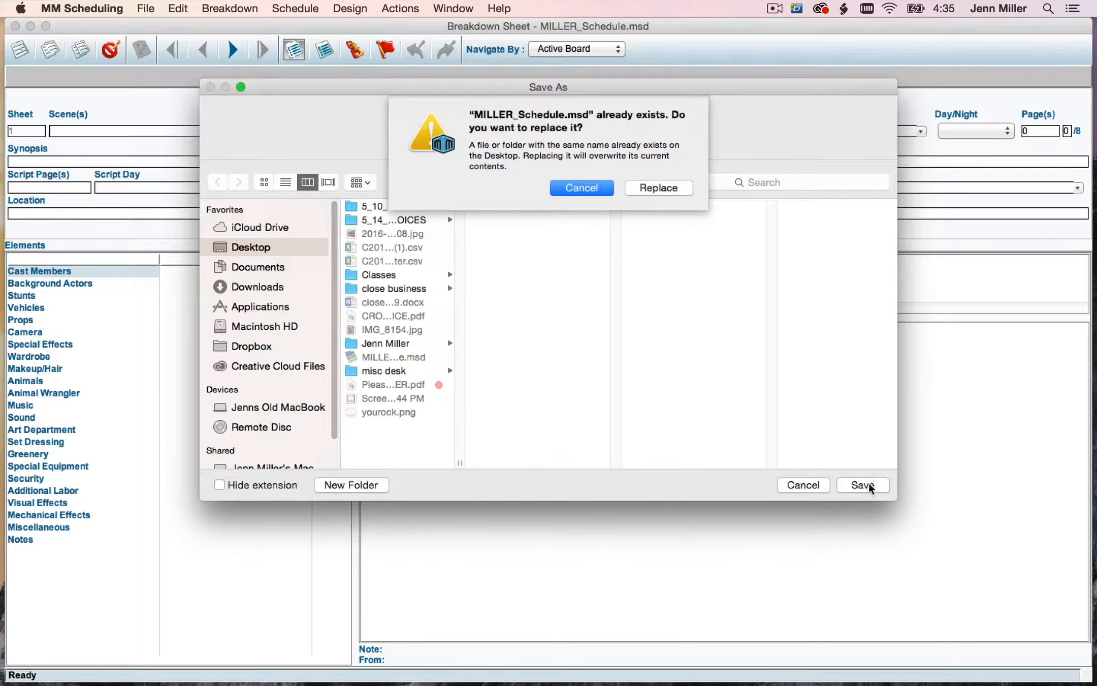
click(666, 188)
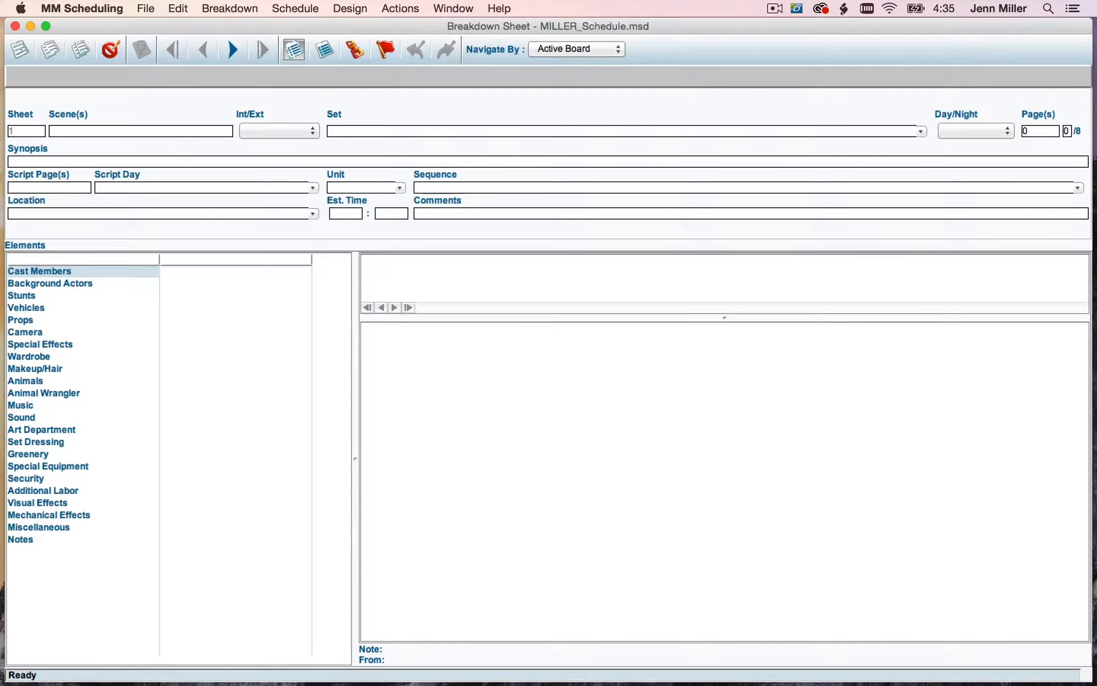
Step: Switch to SAMPLE_ScriptBreakdown.pdf in Preview, place it beside the breakdown sheet's scene fields and look over the script's scenes
key(super+Tab)
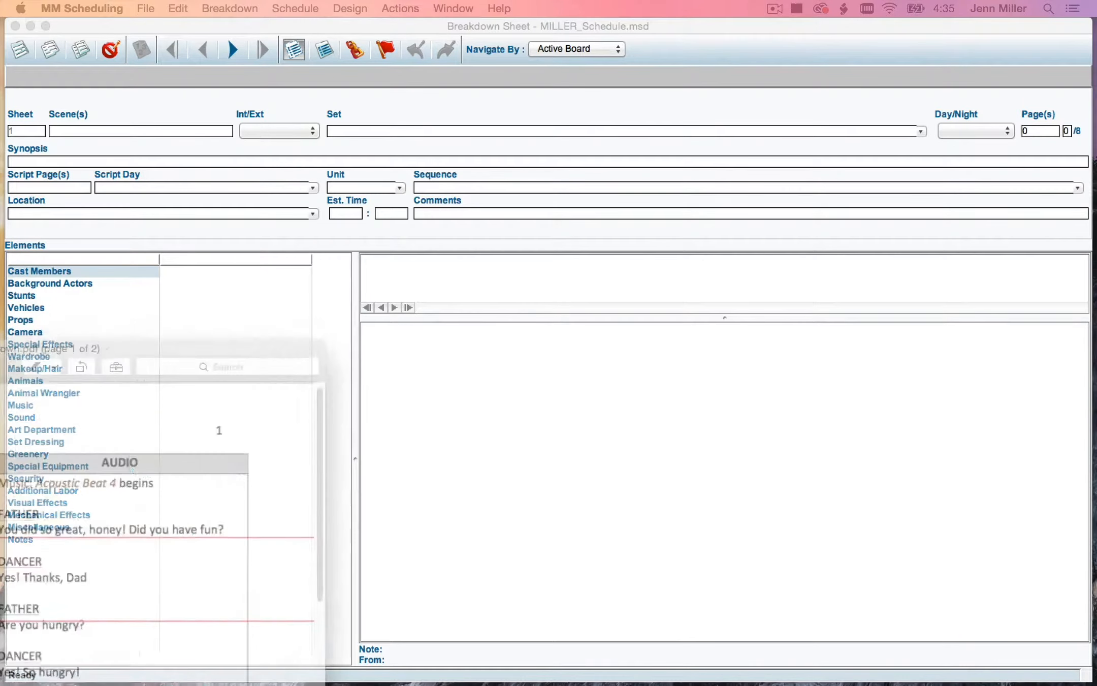
drag(534, 205, 674, 33)
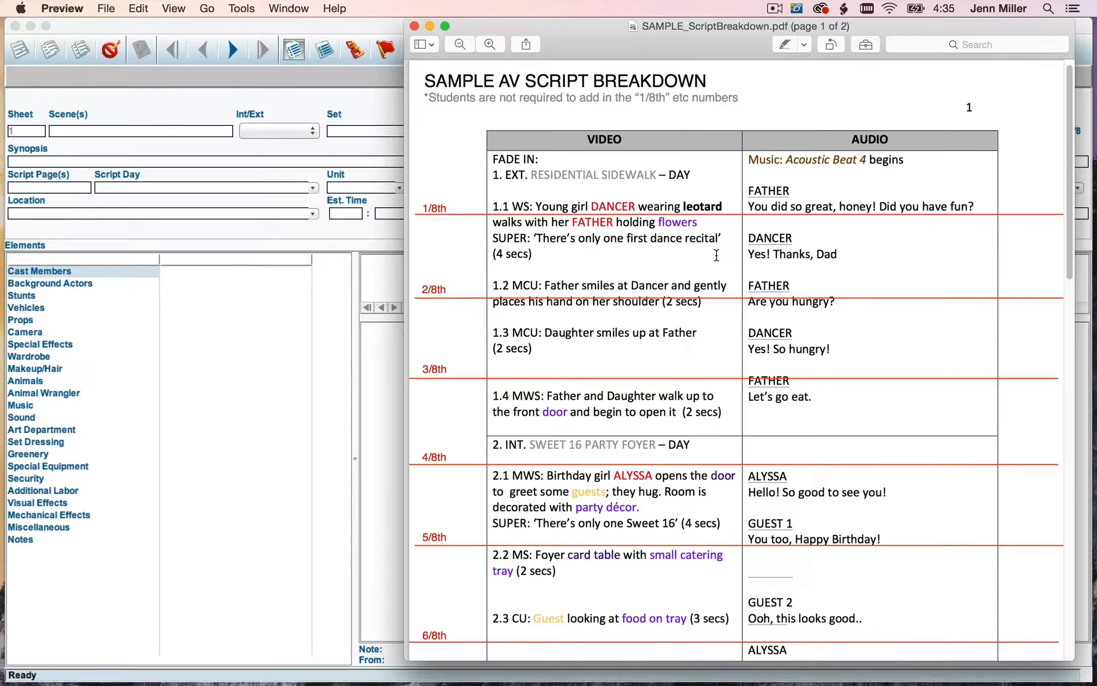
scroll(716, 254, down, 5)
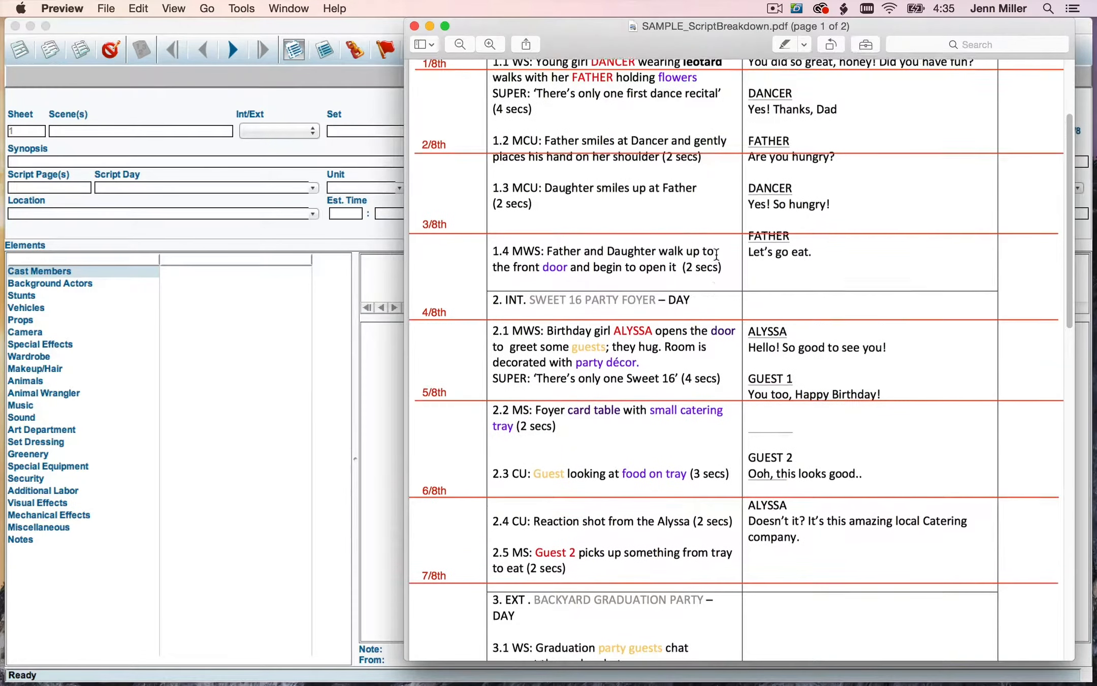
scroll(716, 254, down, 3)
scroll(716, 254, up, 8)
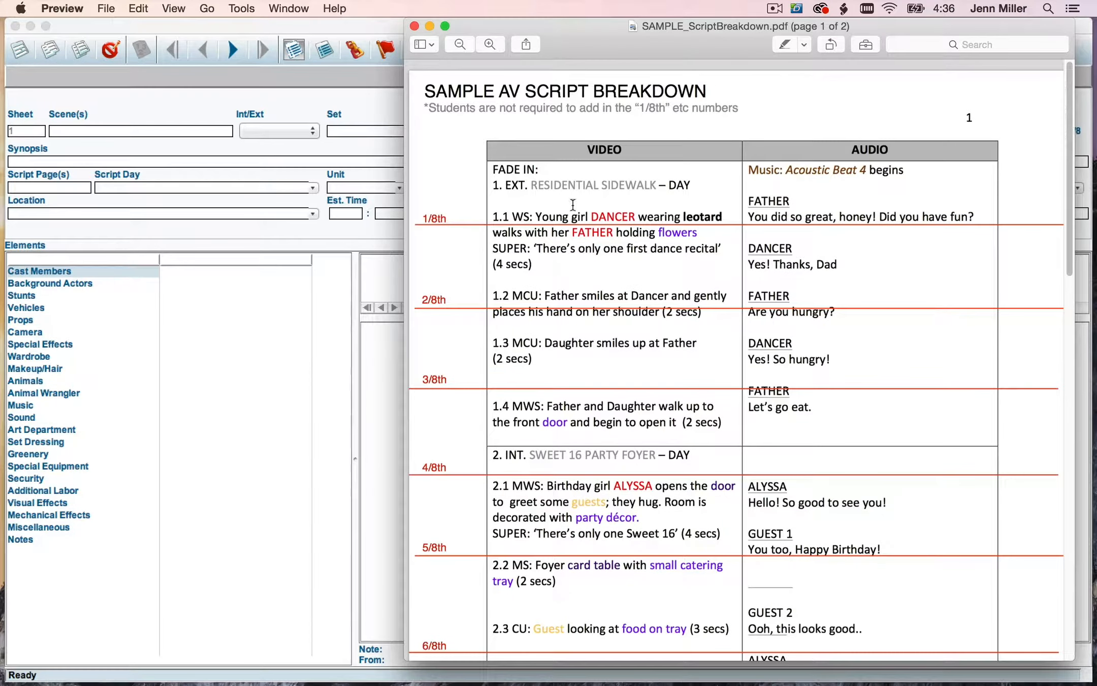
Step: Check the first scene heading in SAMPLE_ScriptBreakdown.pdf, and enter scene number 1 with EXT on sheet 1 in MM Scheduling
scroll(567, 208, down, 1)
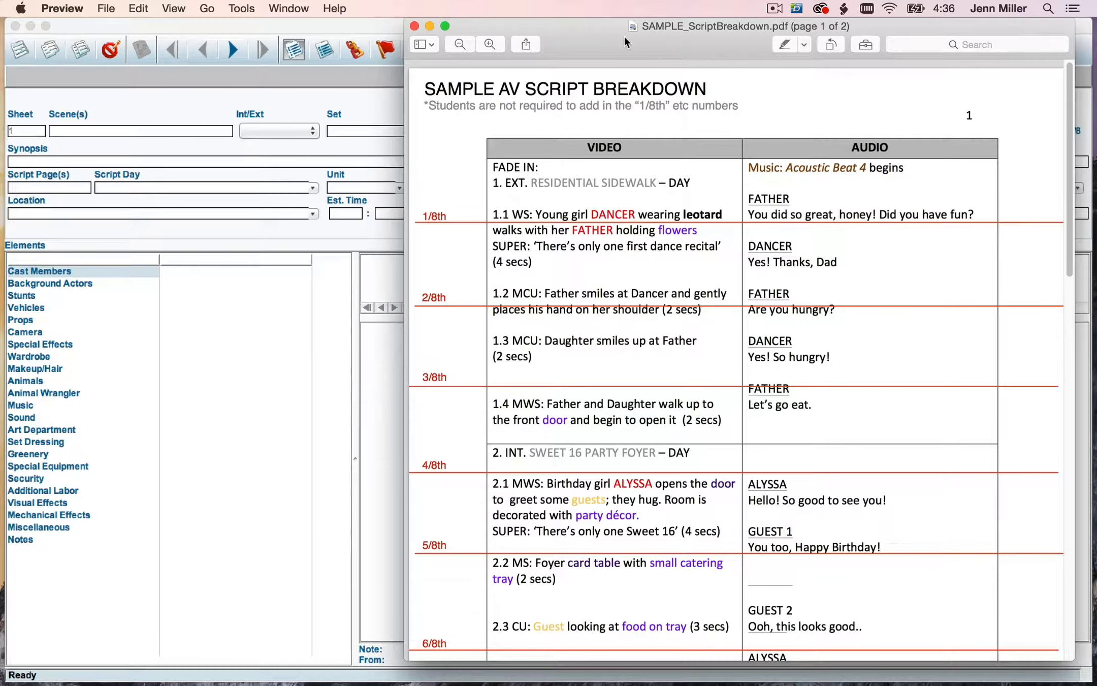
drag(624, 37, 440, 225)
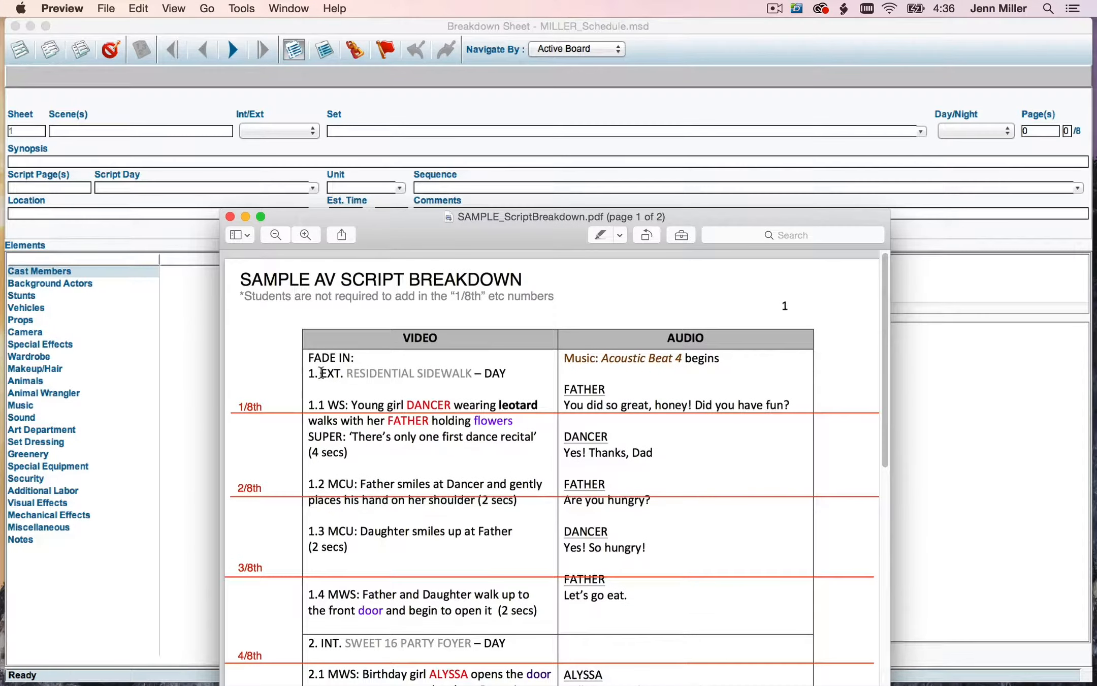
drag(321, 374, 522, 374)
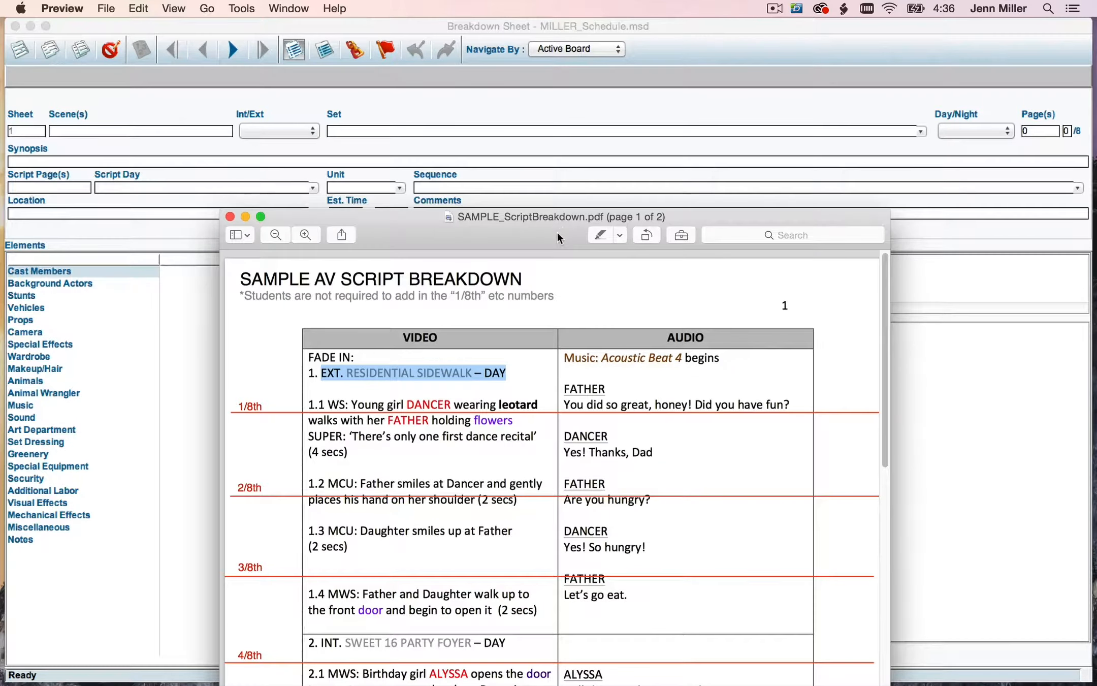
drag(558, 235, 0, 163)
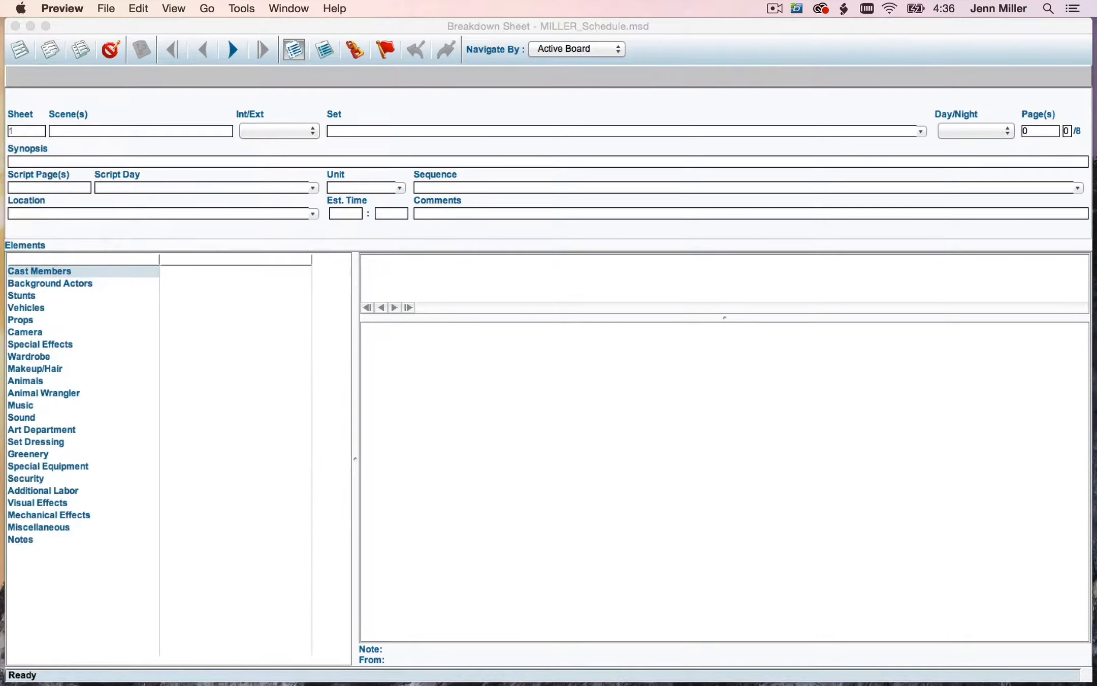
click(73, 101)
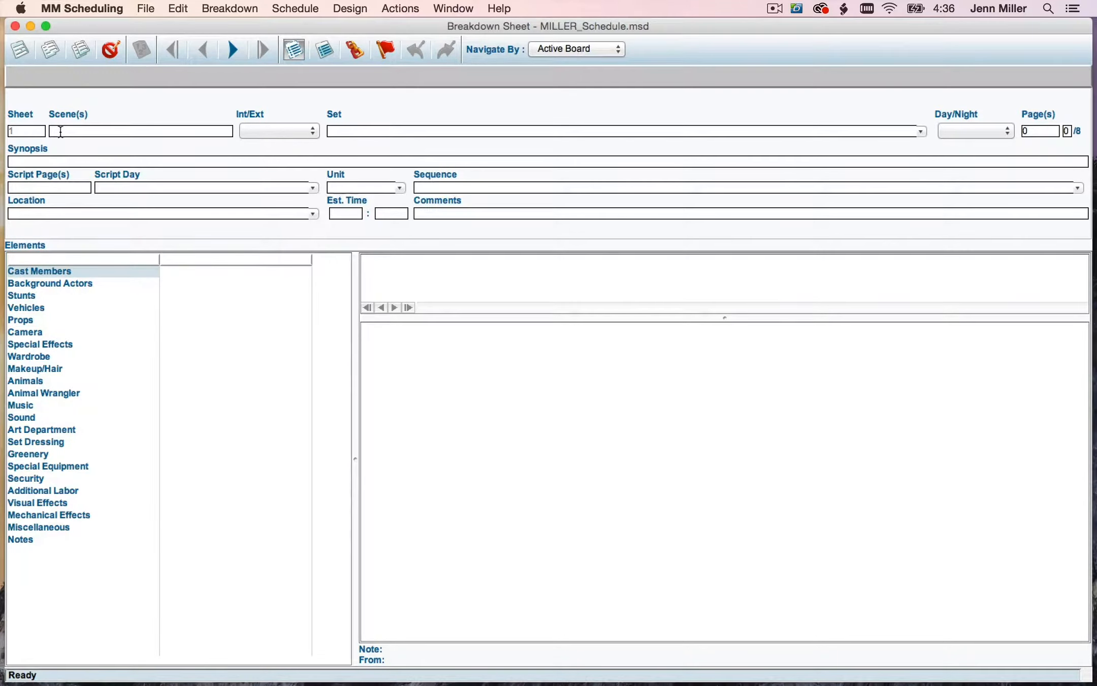
text(1)
click(264, 130)
click(262, 153)
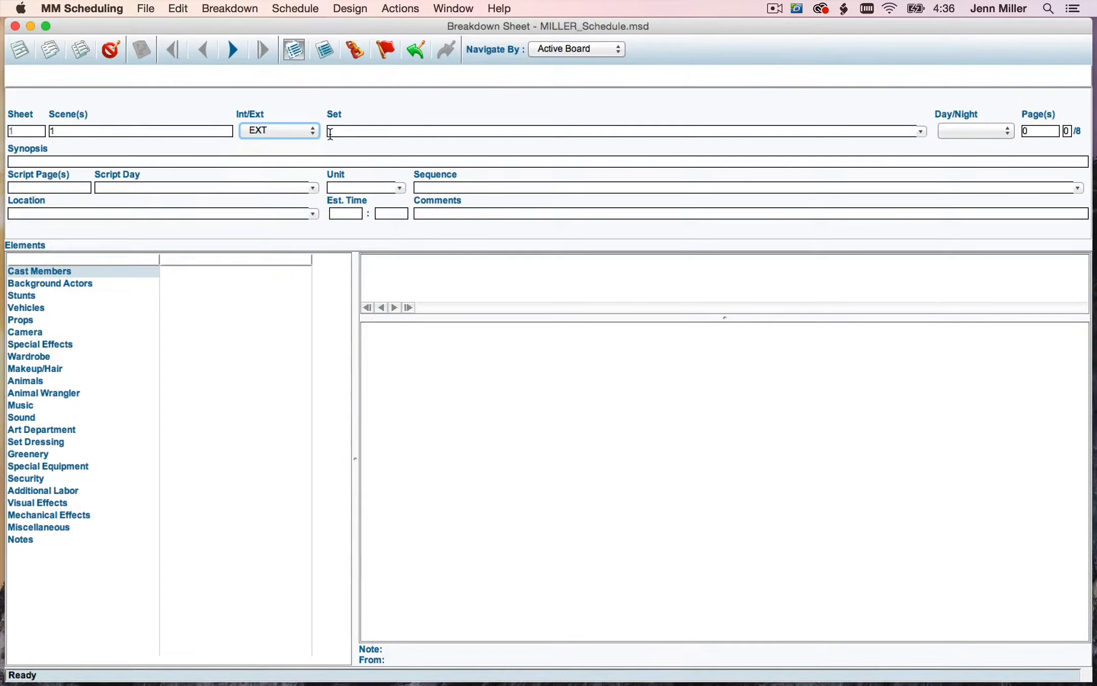
Step: Copy RESIDENTIAL SIDEWALK from the scene 1 heading in the PDF into the breakdown sheet's Set field
click(339, 131)
drag(0, 257, 328, 179)
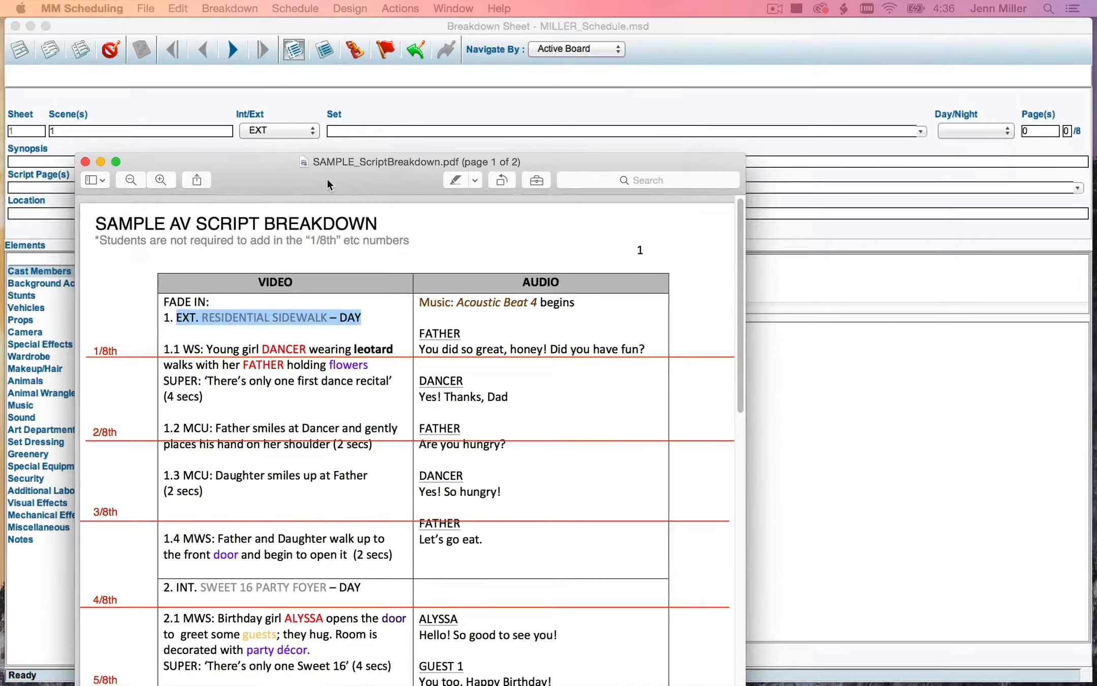
drag(330, 319, 202, 319)
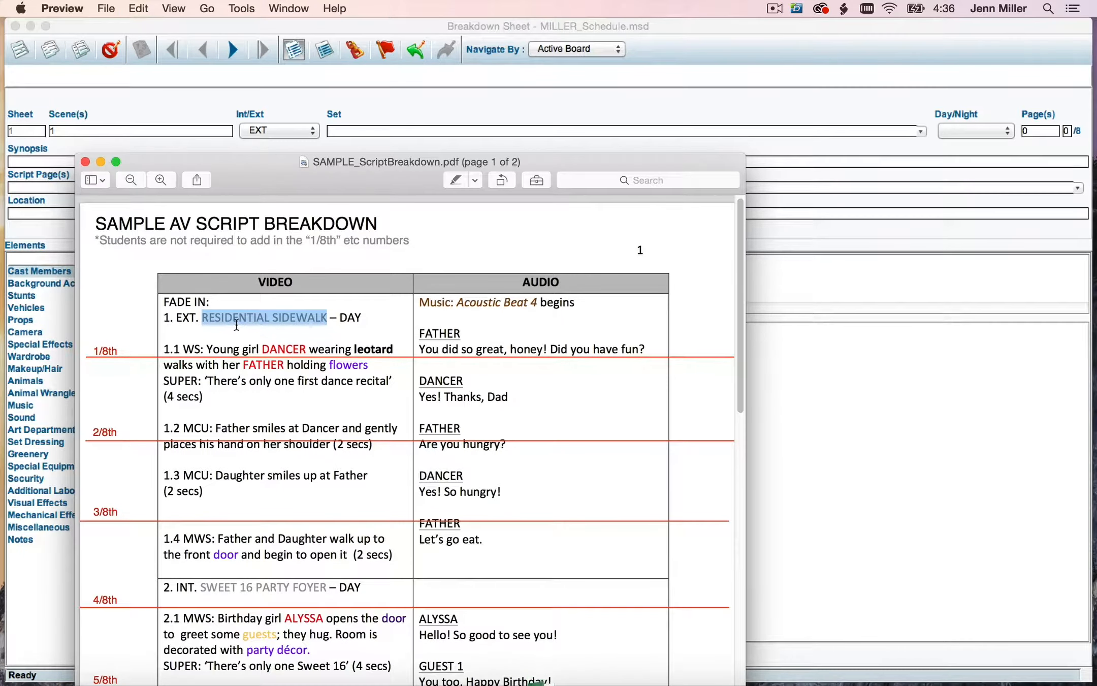
key(super+c)
click(345, 130)
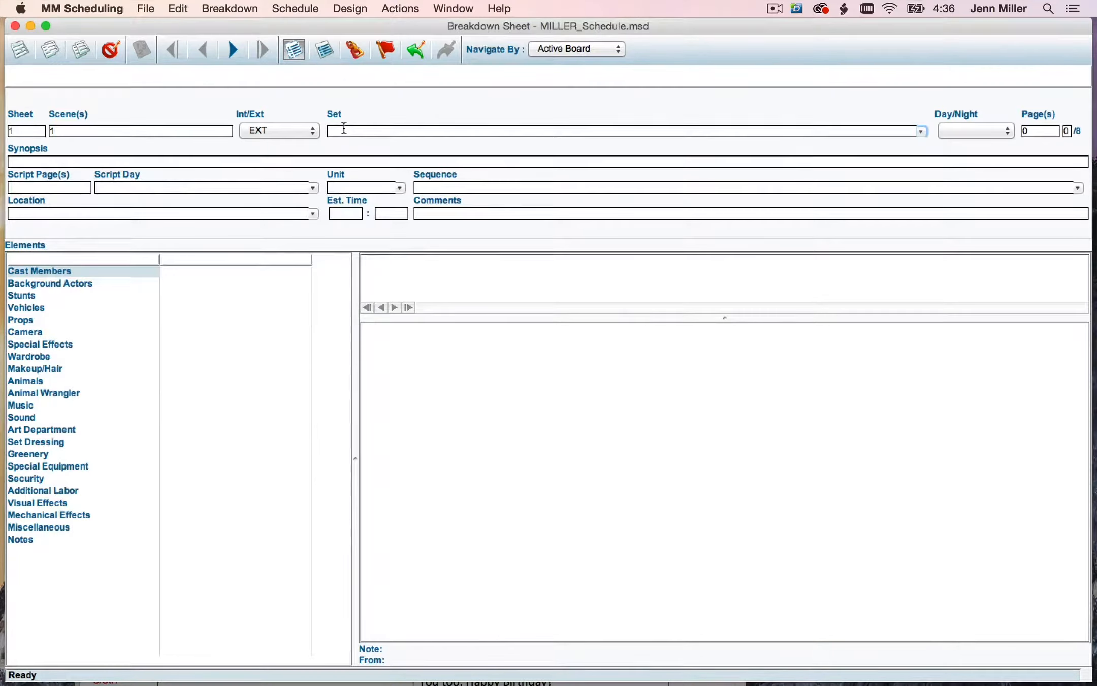
key(super+v)
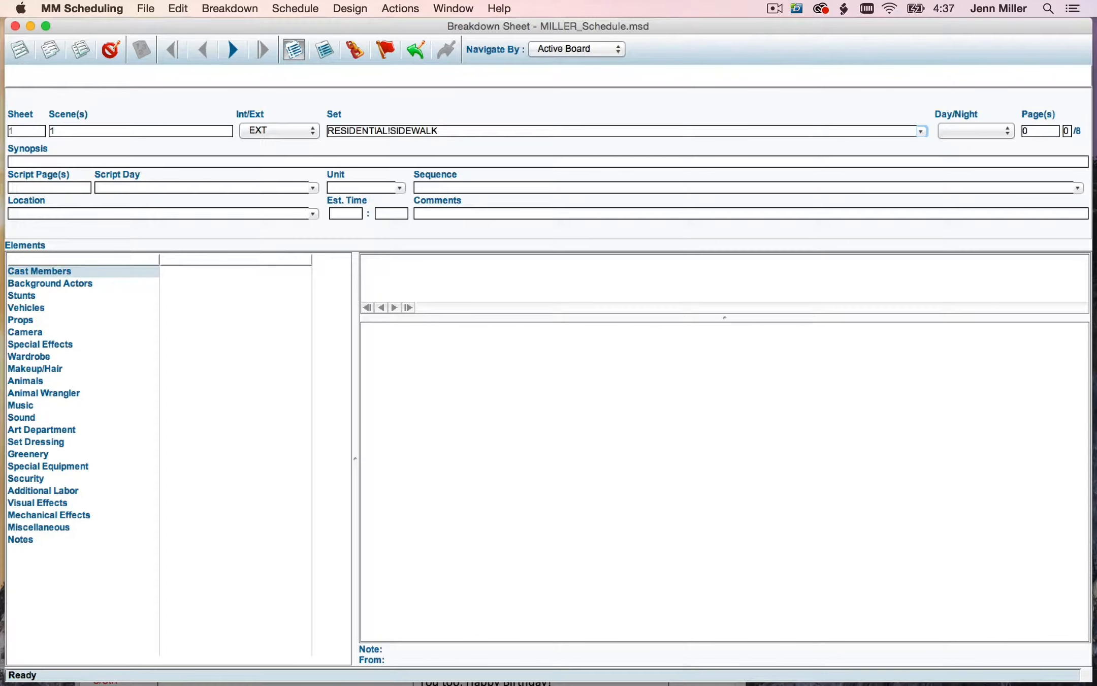
Step: Check the time of day in the PDF's scene 1 heading and set the sheet's Day/Night value to Day
key(super+Tab)
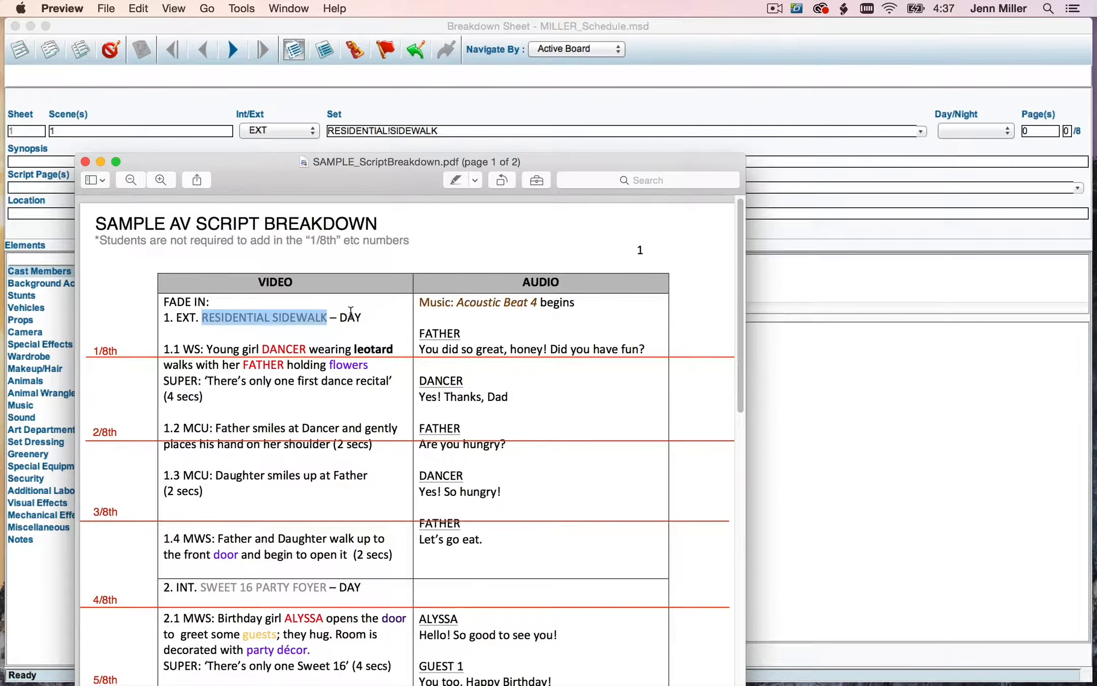
key(super+Tab)
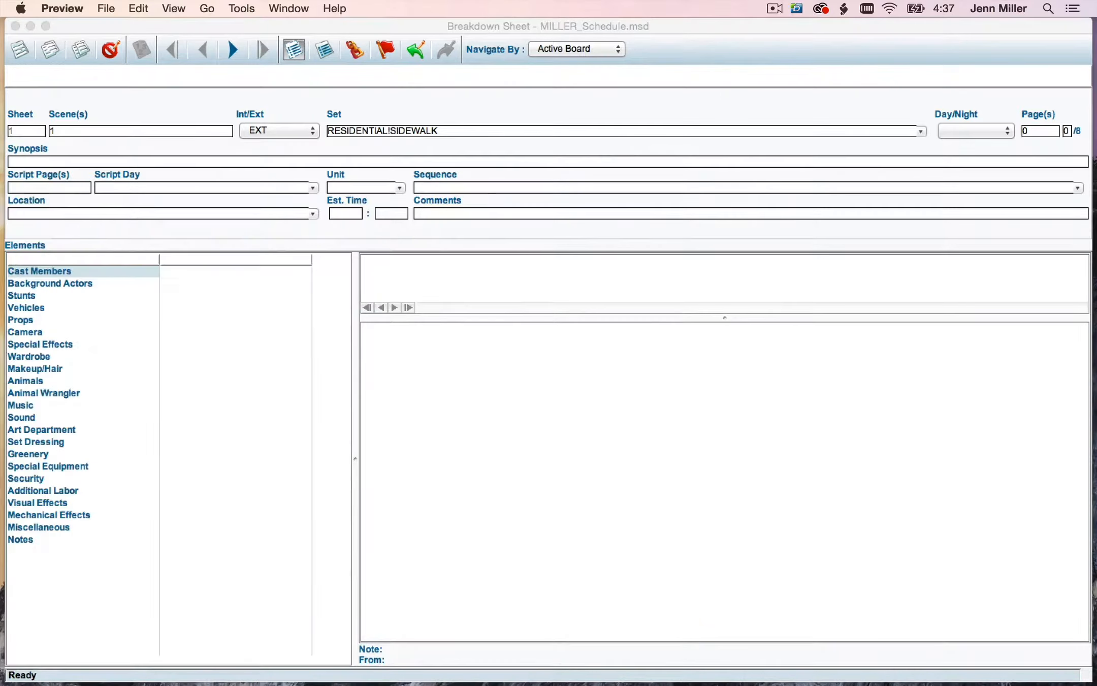
click(968, 131)
click(964, 143)
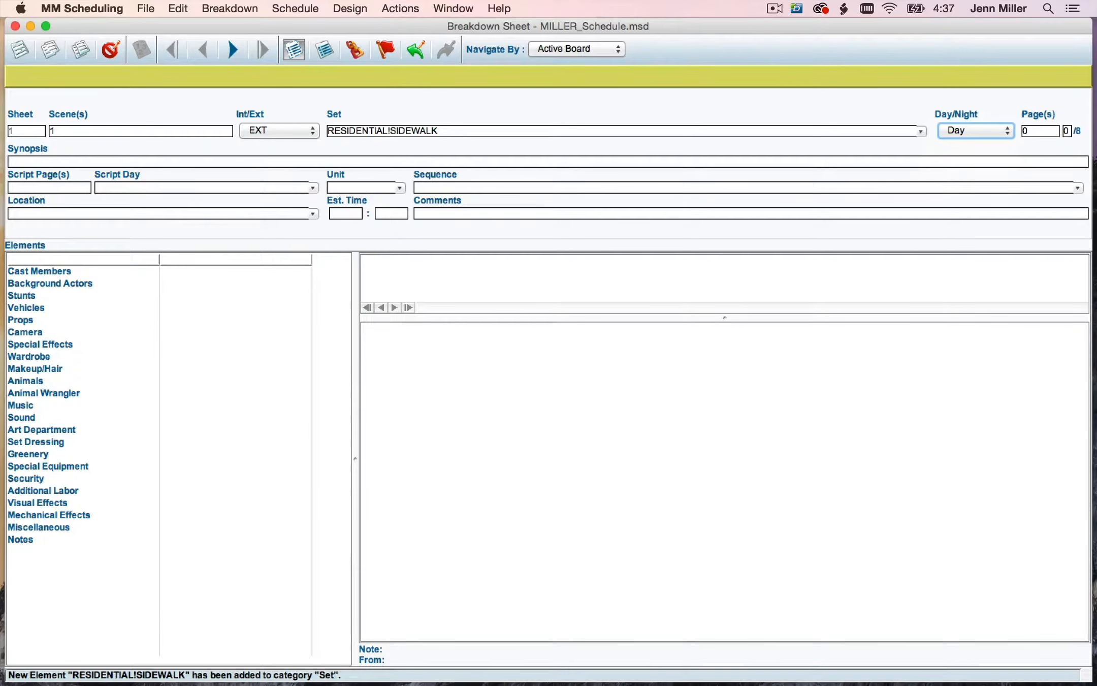
Step: Examine scene 1 in the script breakdown PDF, from FADE IN to shot 1.4, to judge its length in page eighths
drag(0, 188, 394, 51)
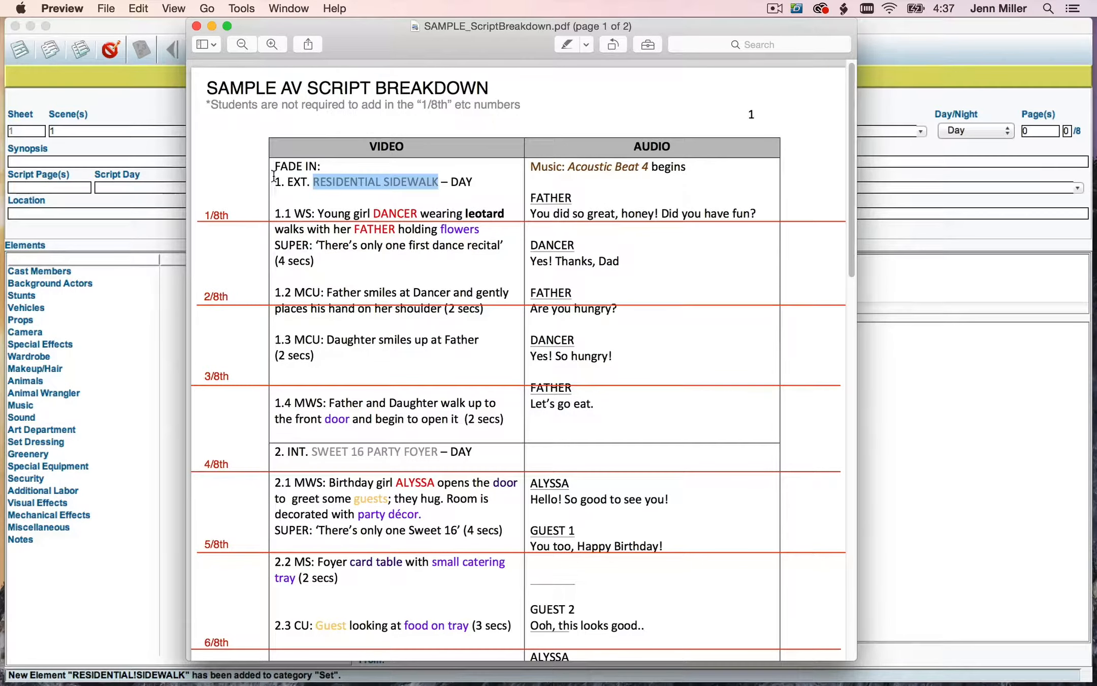
drag(274, 166, 287, 196)
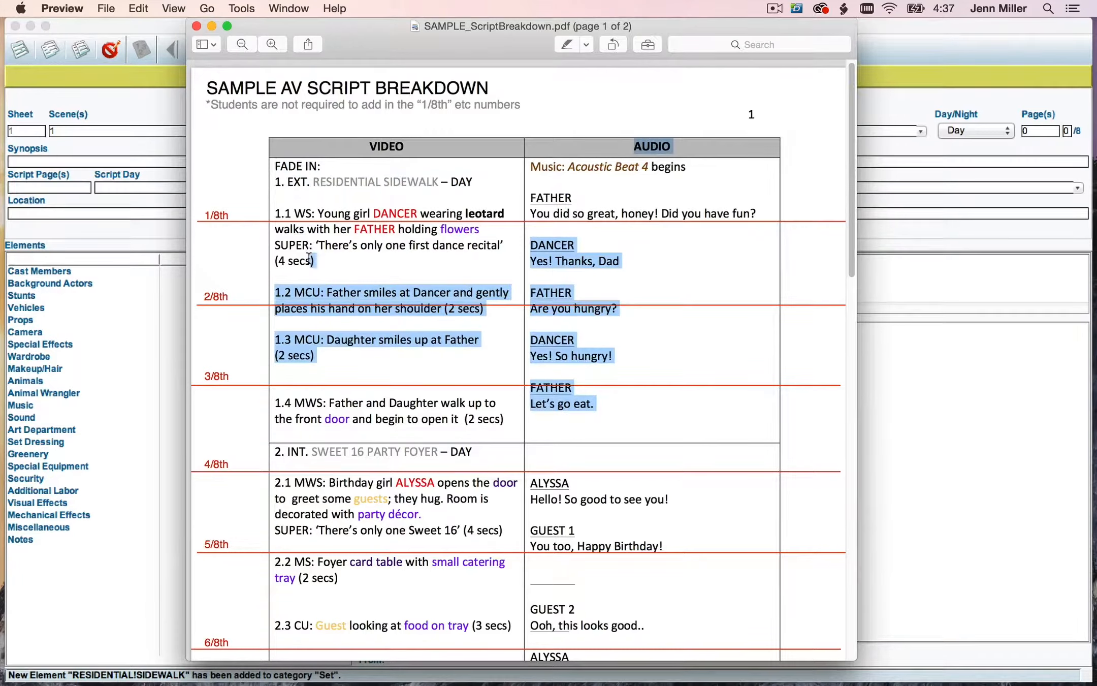
click(319, 364)
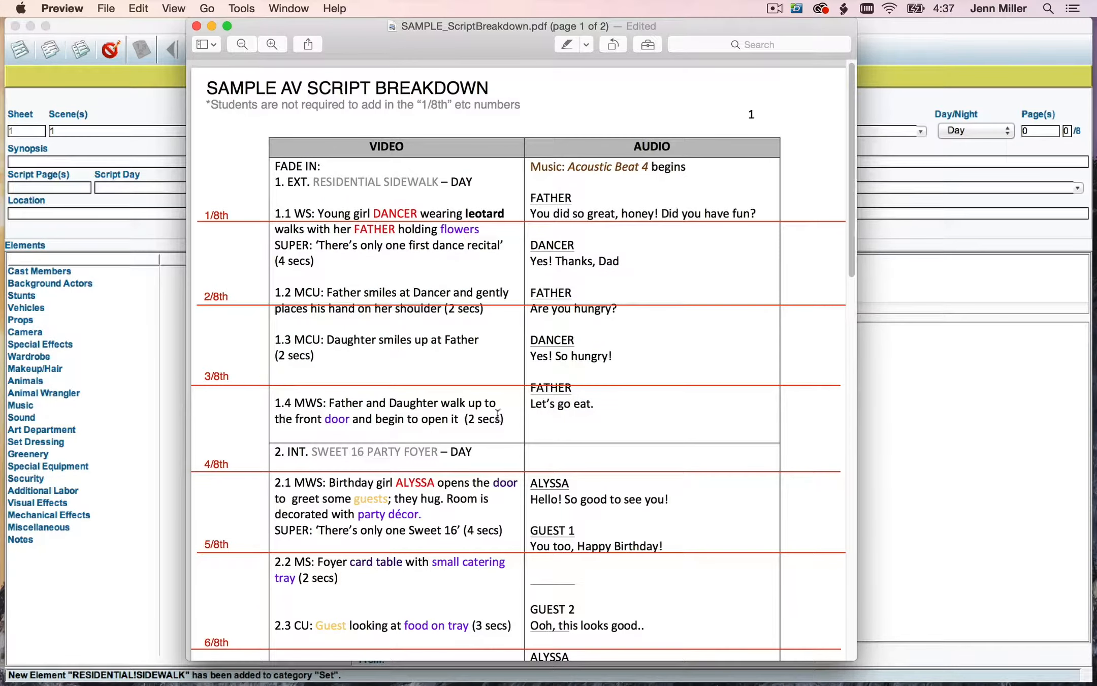
drag(510, 421, 275, 418)
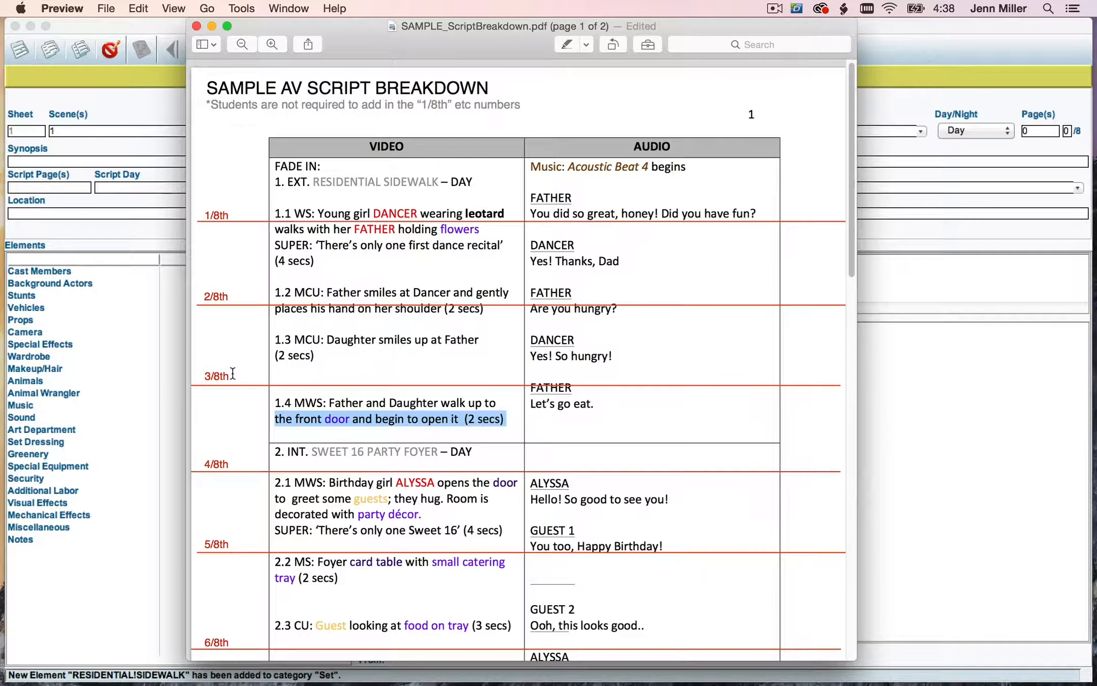
drag(500, 47, 0, 31)
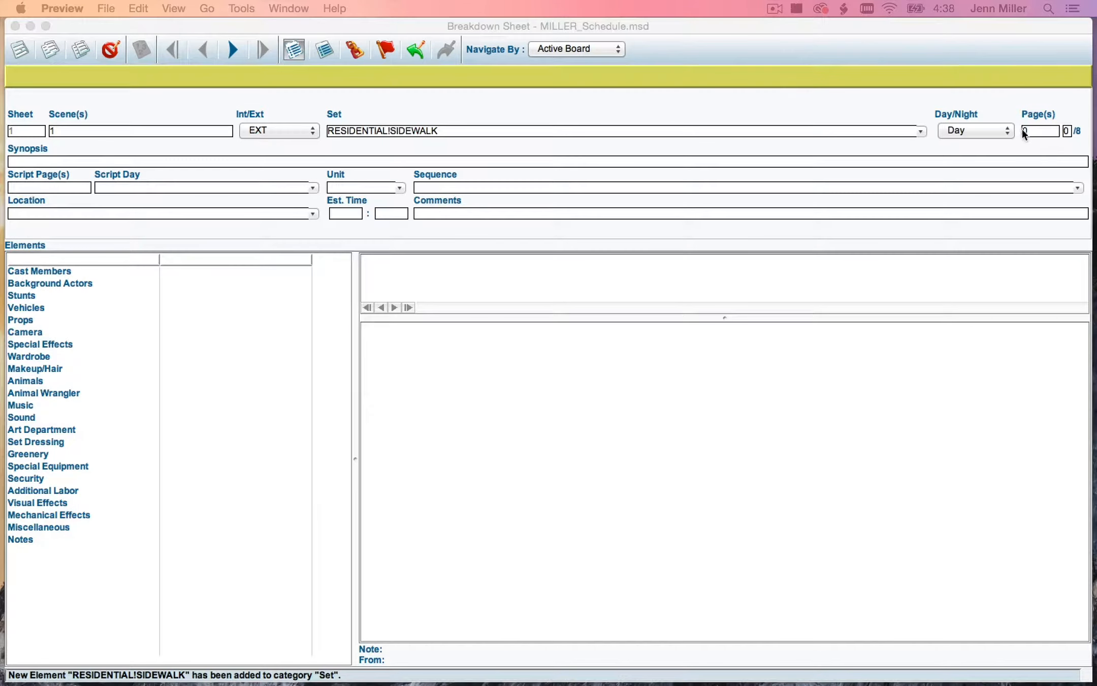
Step: Try out a page count of 2 1/8 and set scene 1's final length to 0 3/8 pages
click(1070, 132)
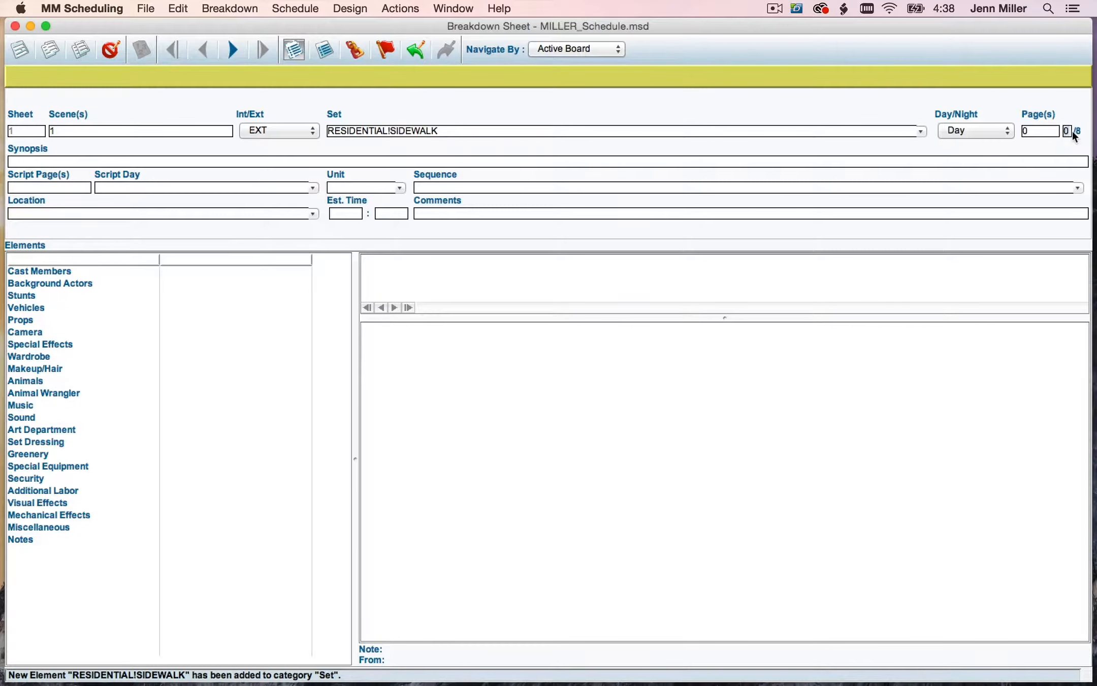
text(3)
click(1049, 133)
click(1066, 131)
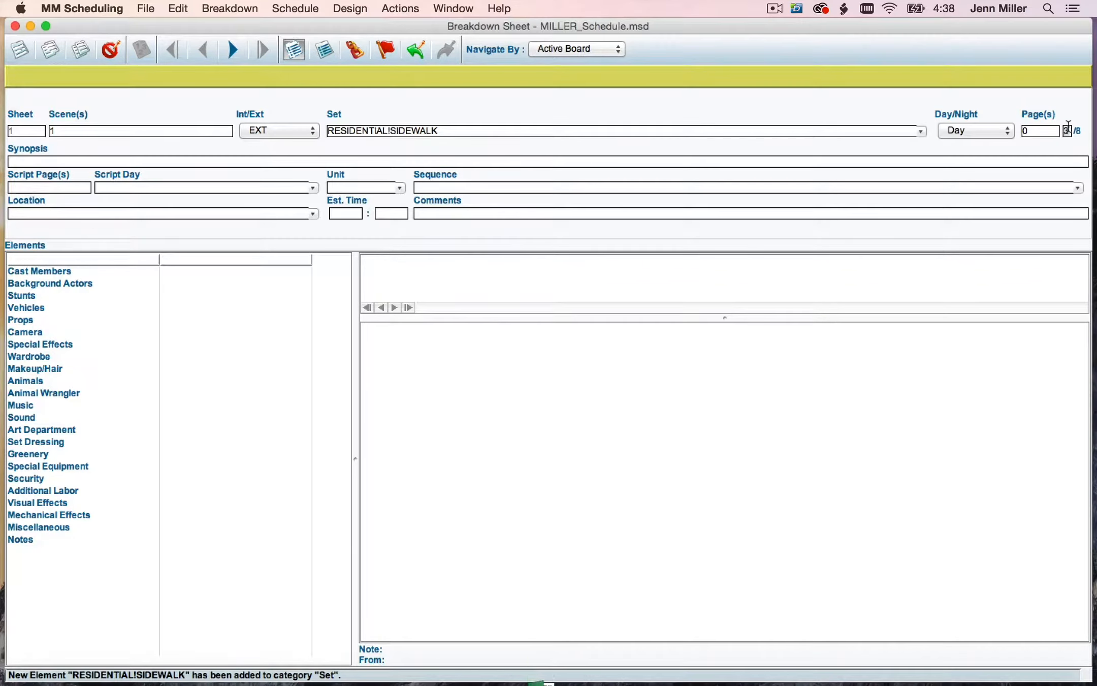
key(BackSpace)
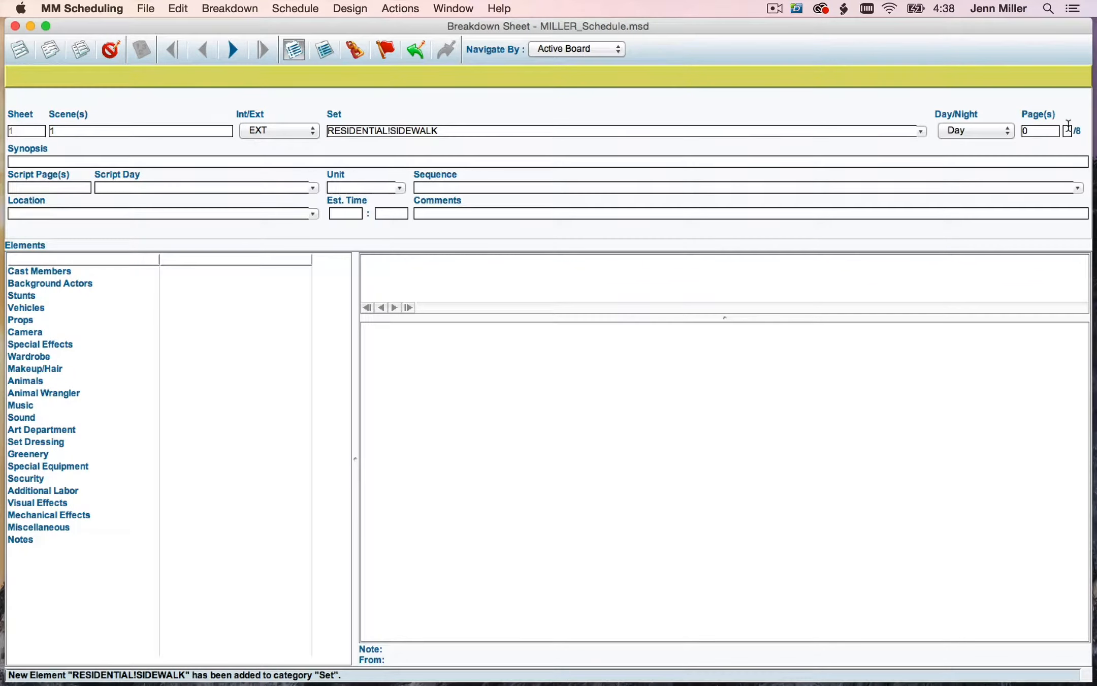
double_click(1045, 130)
text(2)
text(1)
text(3)
double_click(1028, 131)
text(0)
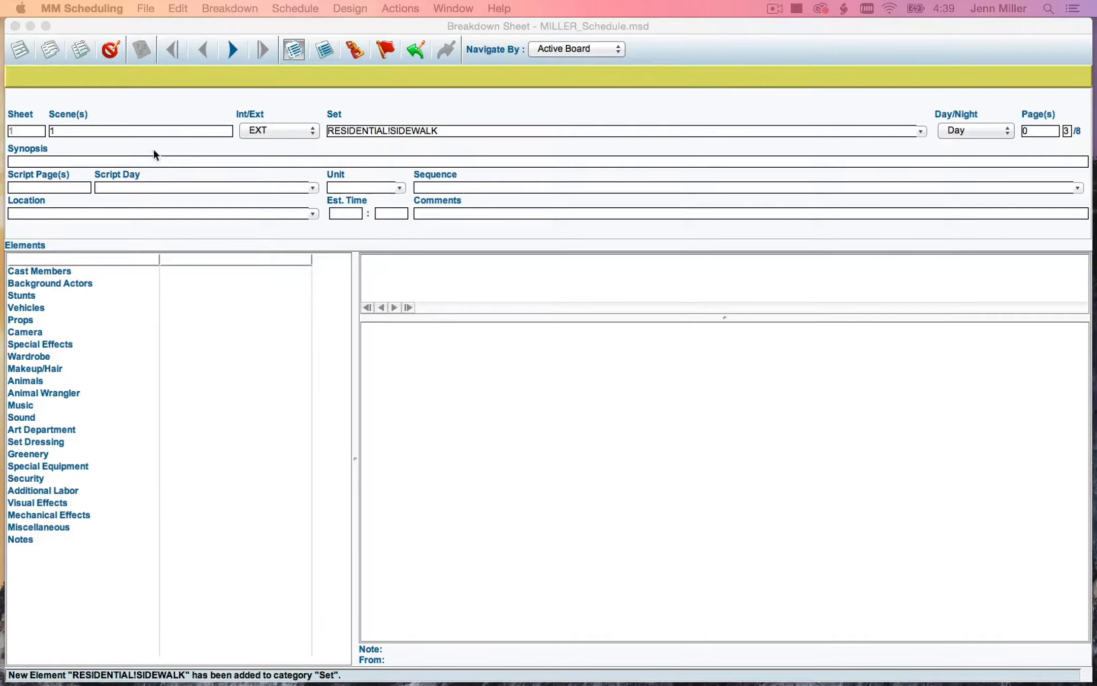
Step: Consult the script PDF and enter the synopsis "Dancer and Dad walk down sidewalk after recital" for scene 1
key(super+Tab)
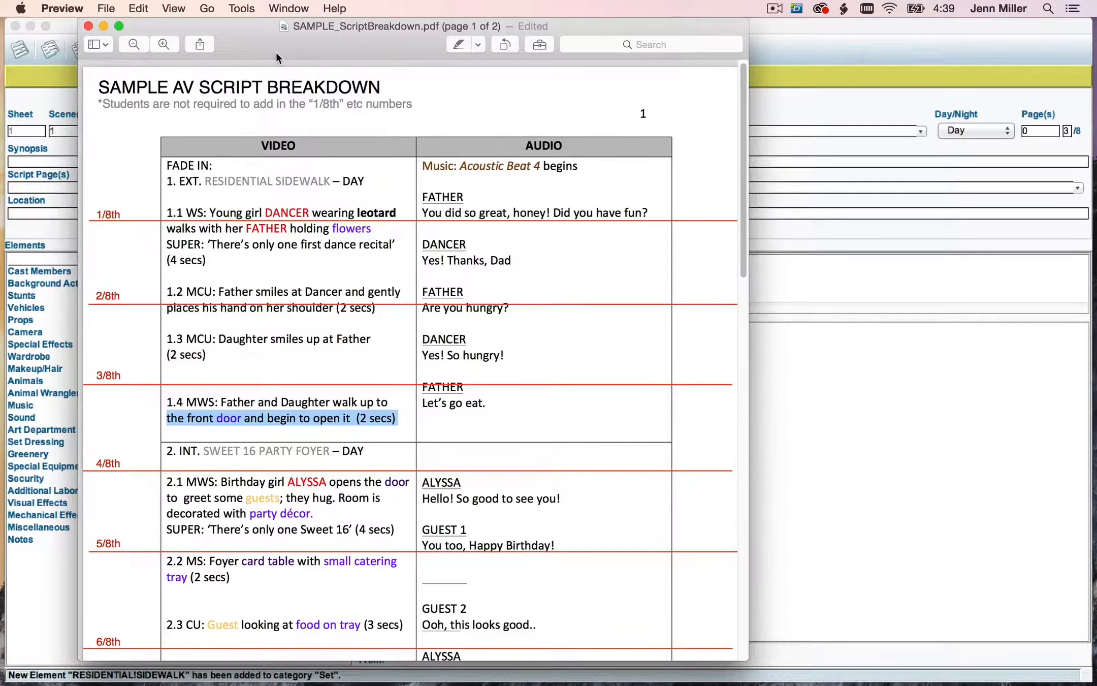
drag(276, 53, 0, 71)
click(51, 154)
click(28, 162)
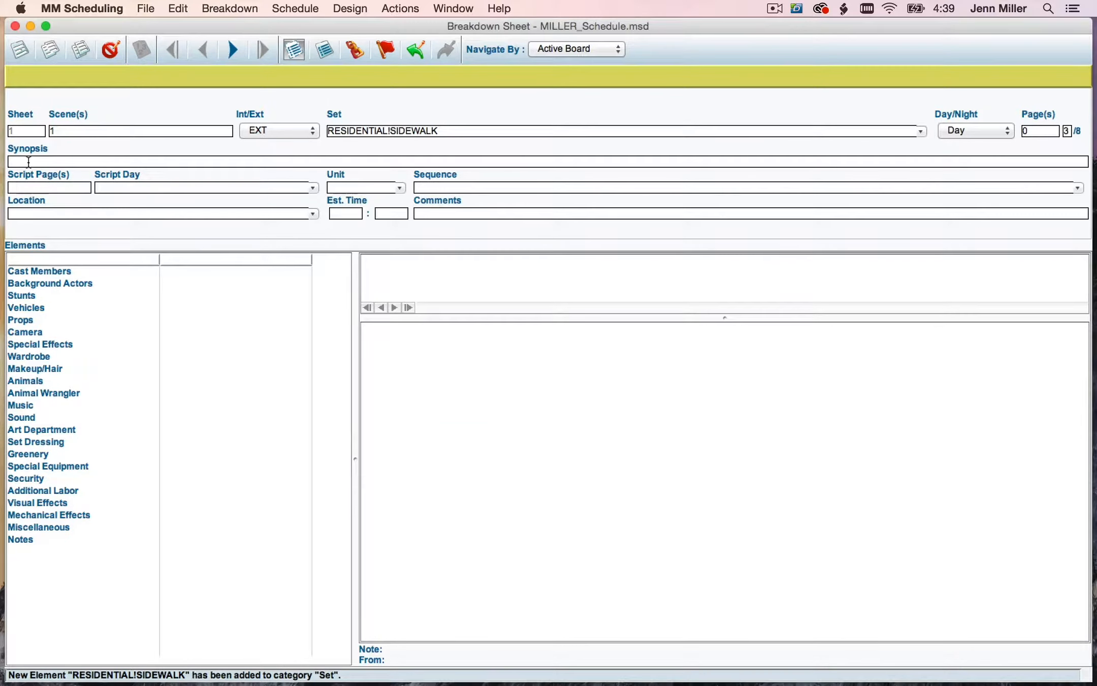
text(Danger and Dad walk down)
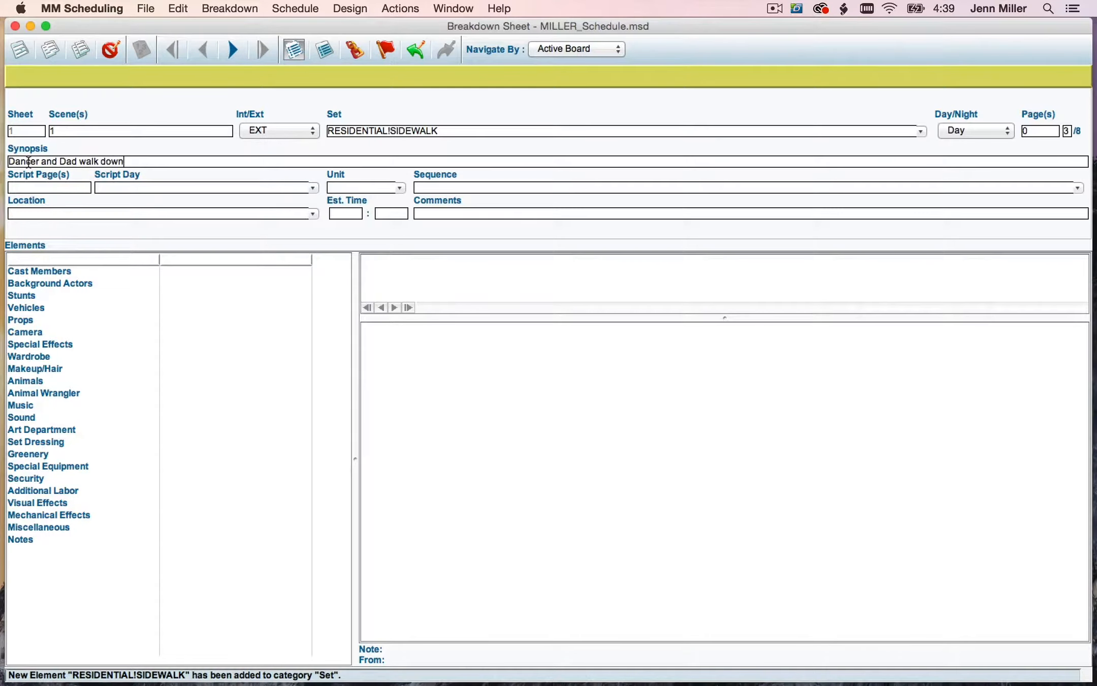
text( sidewalk after recital)
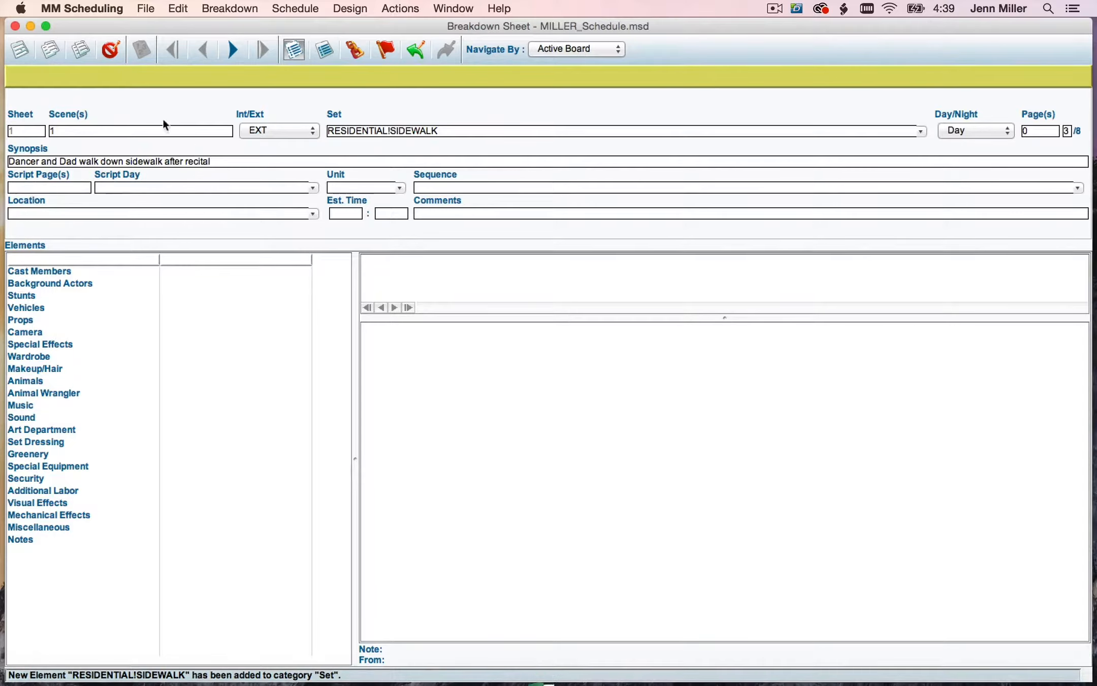
key(Tab)
Step: Check the page number in the script PDF, try 1-2 as the script pages, and leave the value at 1
drag(0, 51, 614, 52)
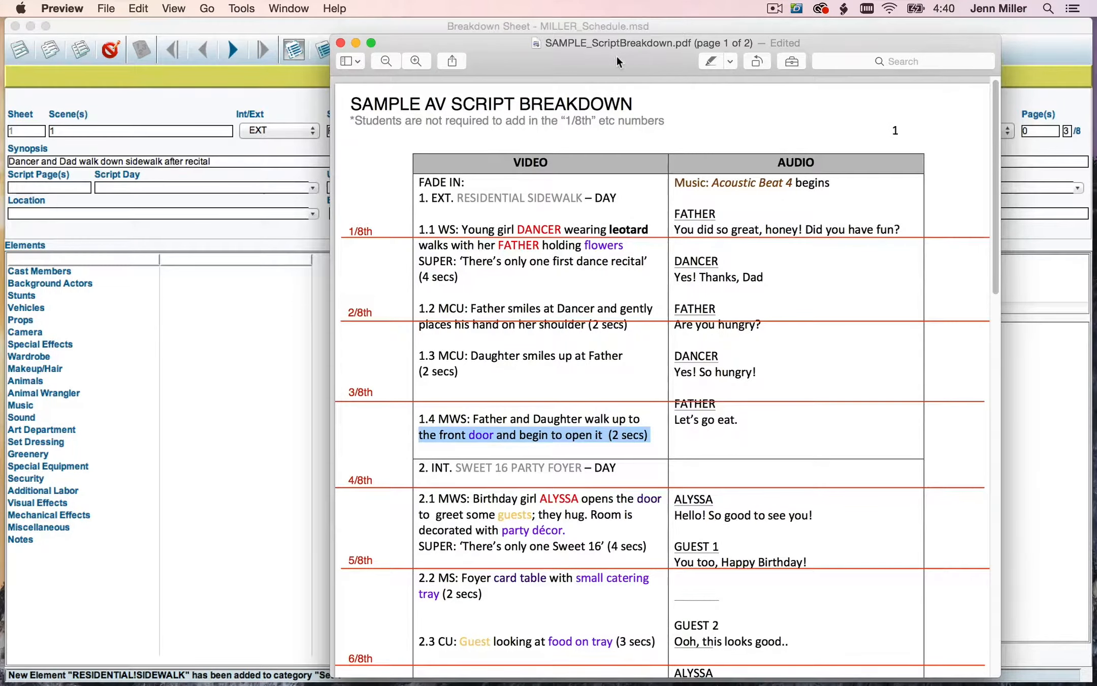
drag(616, 57, 0, 50)
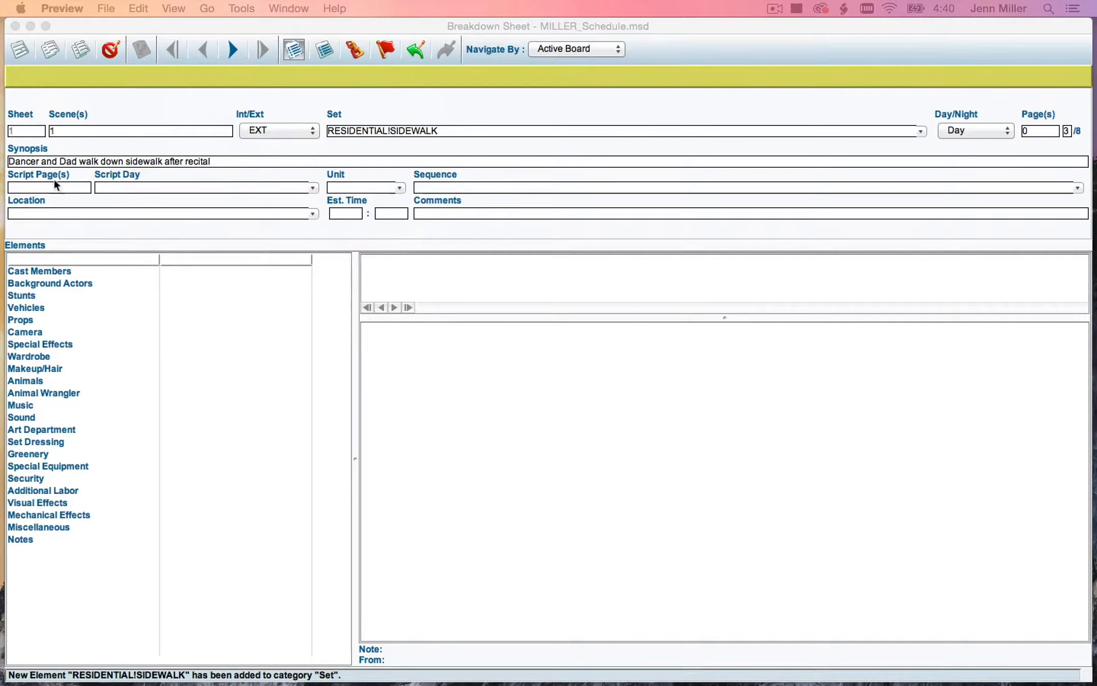
click(30, 187)
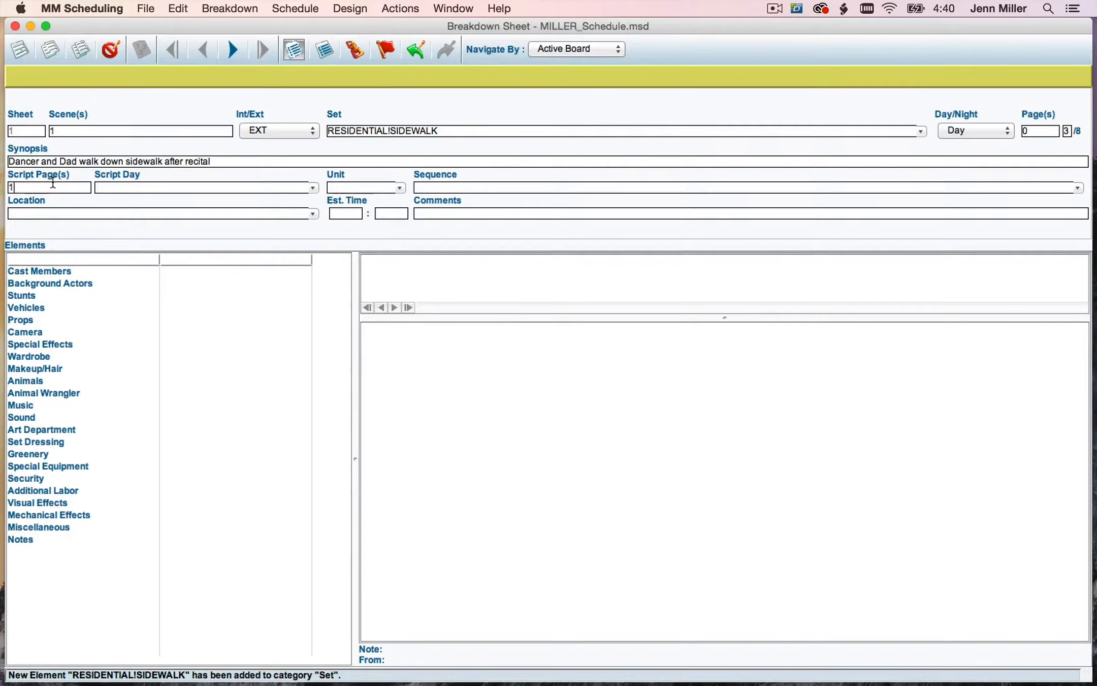
text(-2)
drag(42, 189, 1, 188)
key(BackSpace)
key(BackSpace)
Step: Set the script day to Recital Day, leaving Unit and Sequence blank
click(127, 186)
key(Tab)
text(Recital)
text(Day)
click(400, 187)
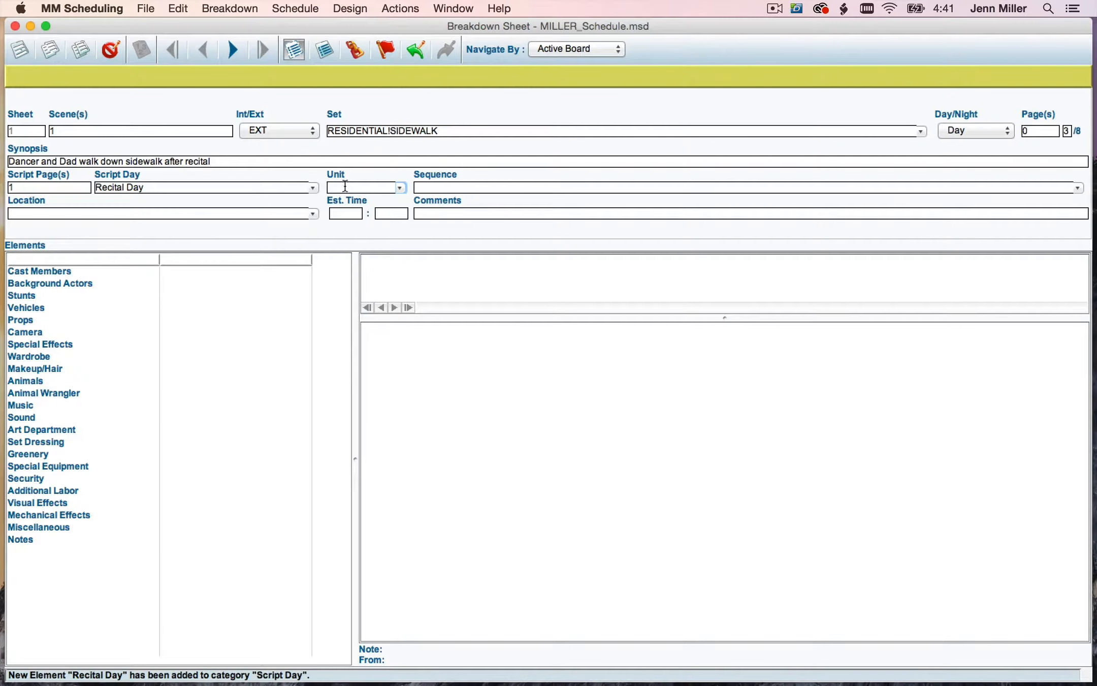
click(445, 188)
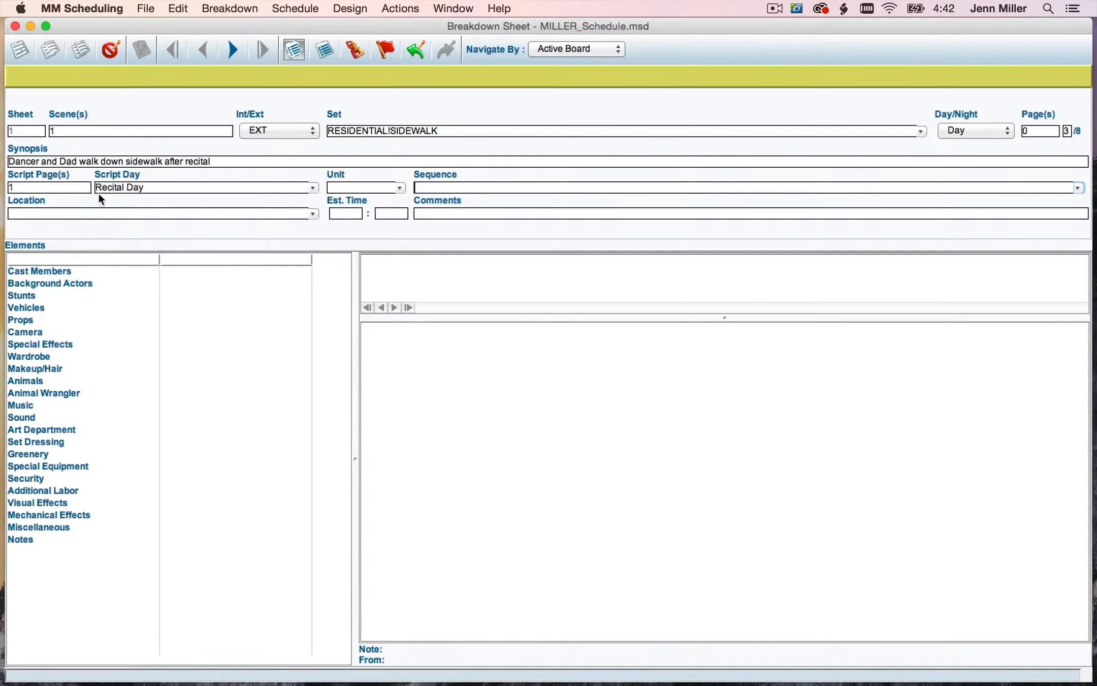
Step: Correct the set name to RESIDENTIAL SIDEWALK, with a space between the two words
click(36, 211)
click(392, 131)
key(BackSpace)
Step: Check the script PDF and enter the outside of the chef's home, Sanford FL, as scene 1's location
click(71, 215)
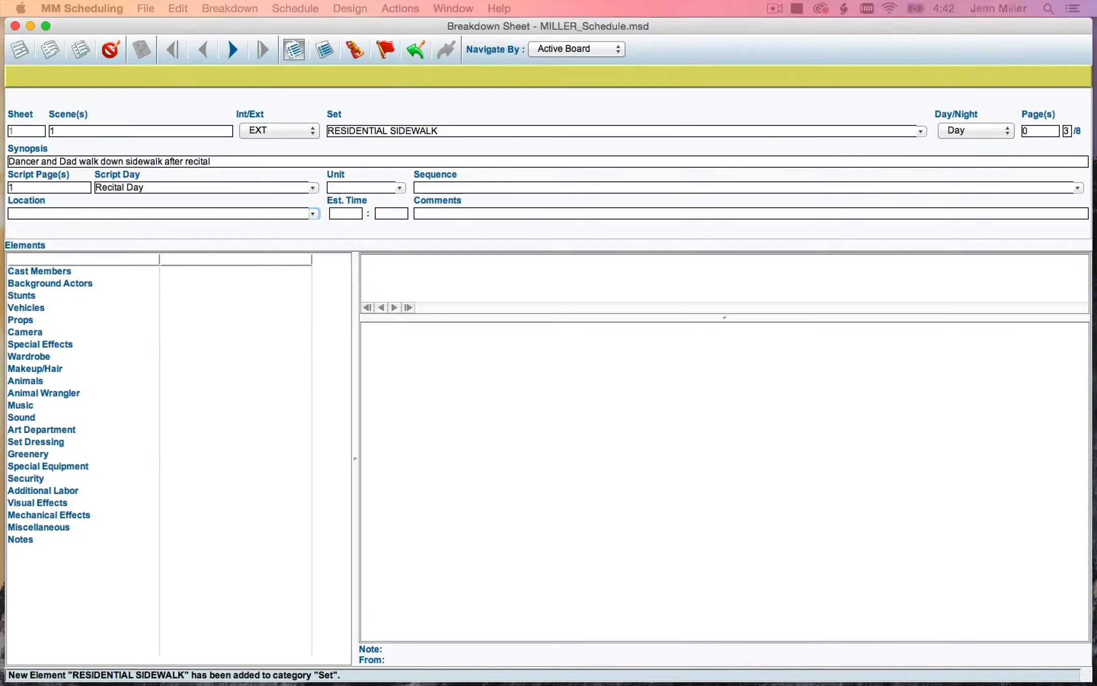
drag(0, 71, 611, 107)
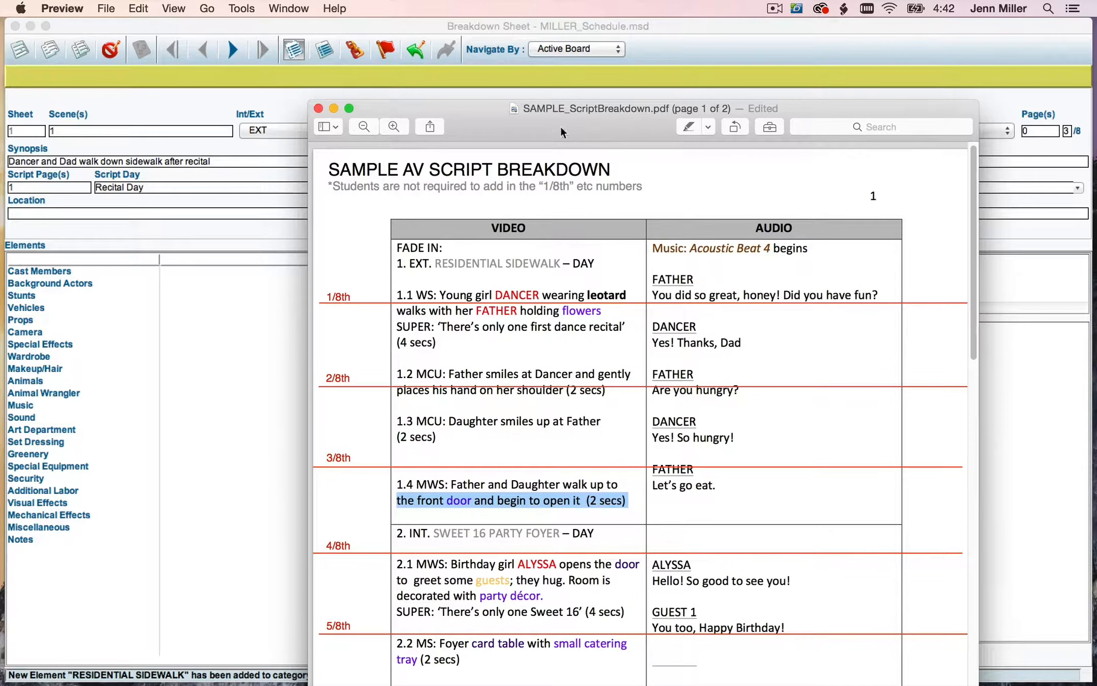
drag(548, 134, 0, 337)
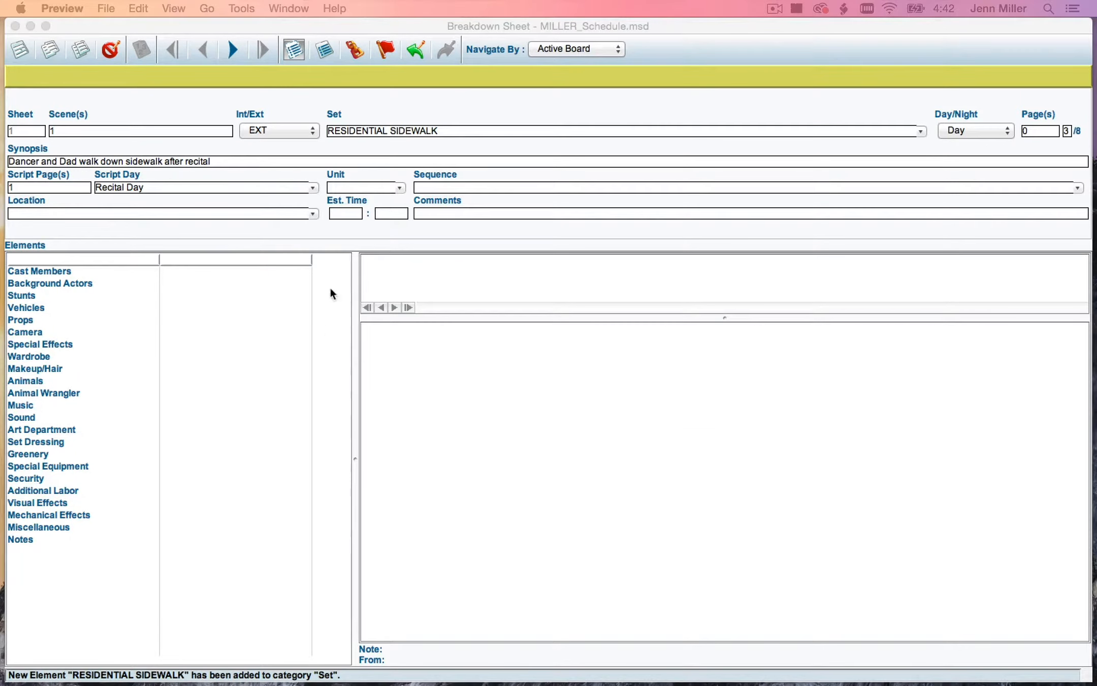
click(87, 214)
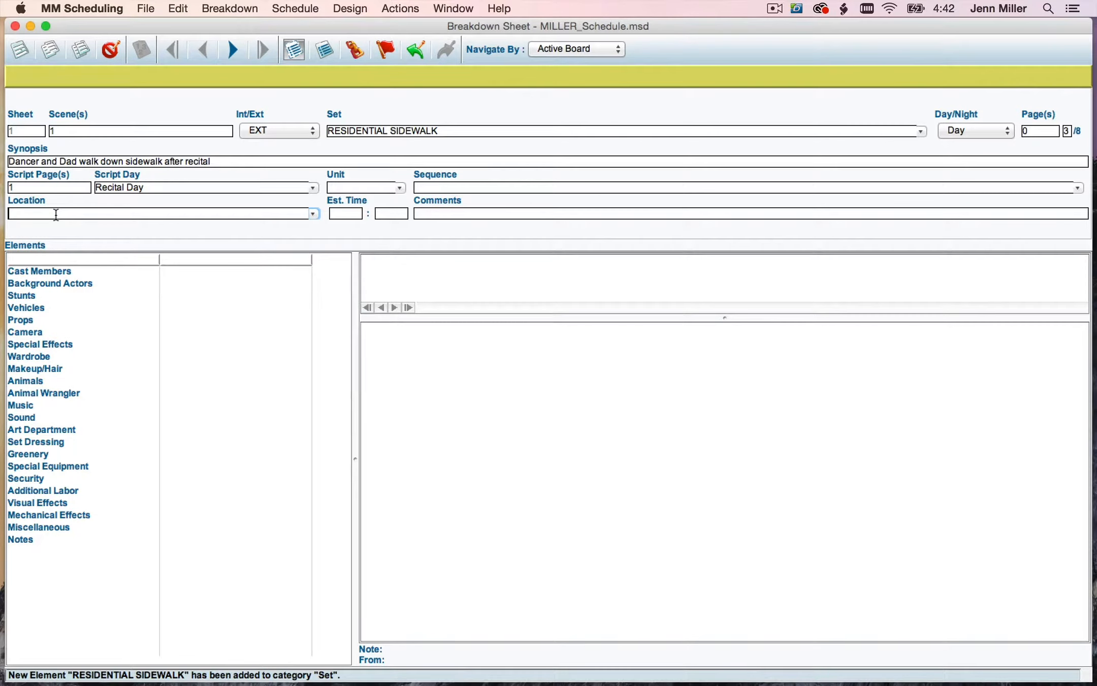
text(Outside of Chef Aaron's H)
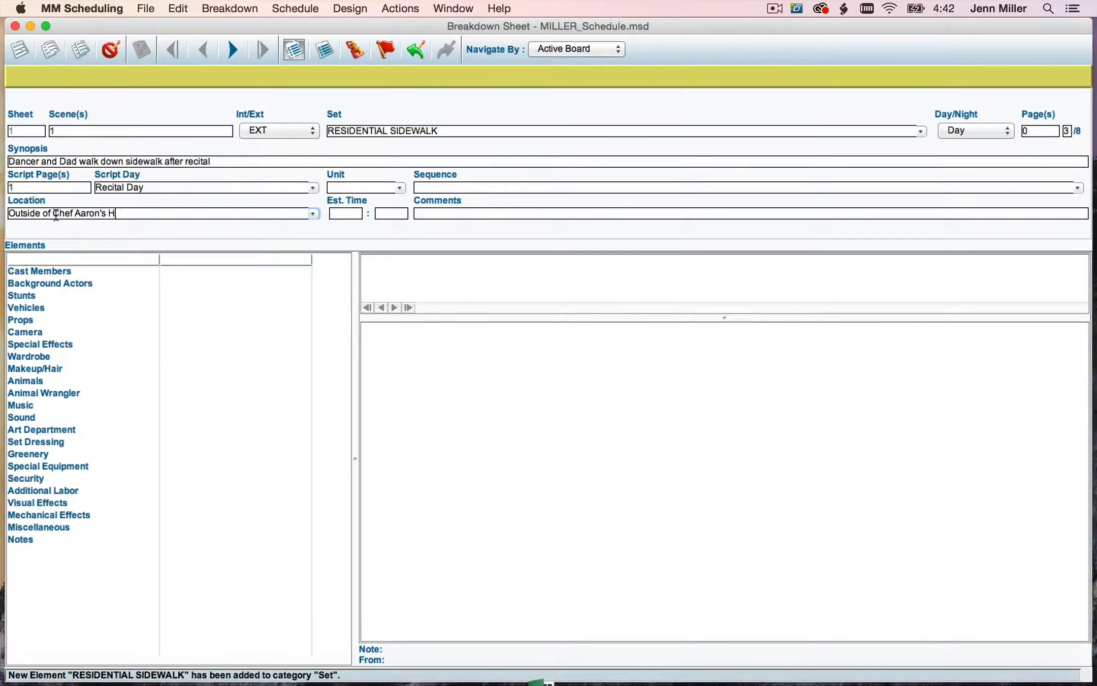
text(ome, Sanford D)
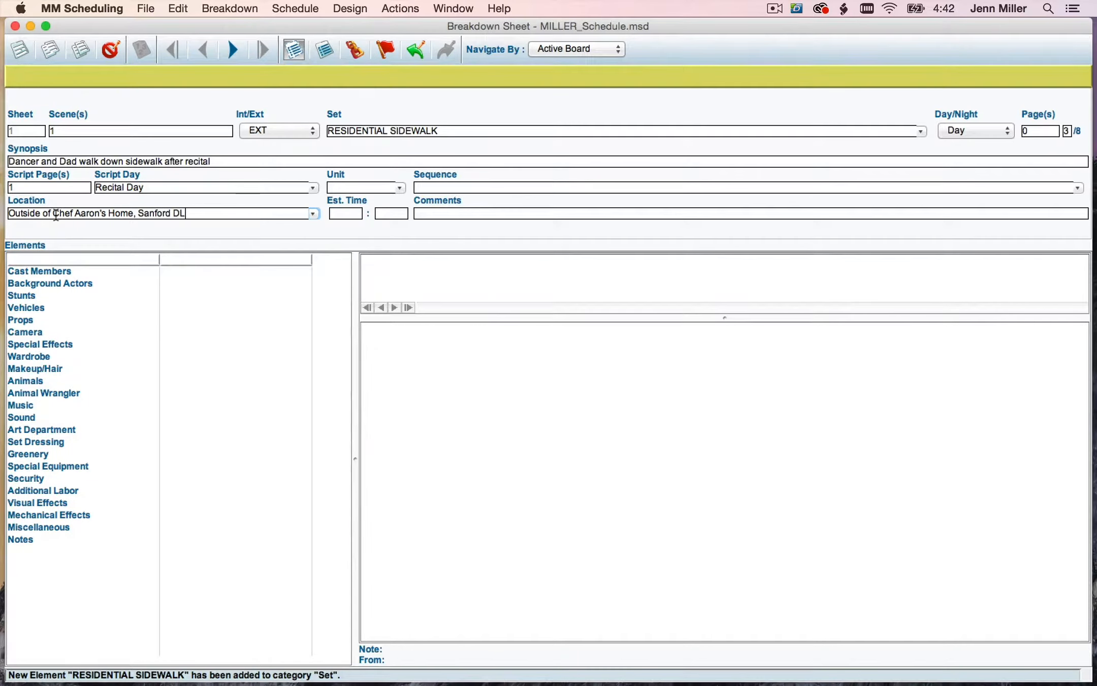
key(BackSpace)
text(FL)
Step: Set scene 1's estimated time to 1:30 and leave the comments blank
click(381, 216)
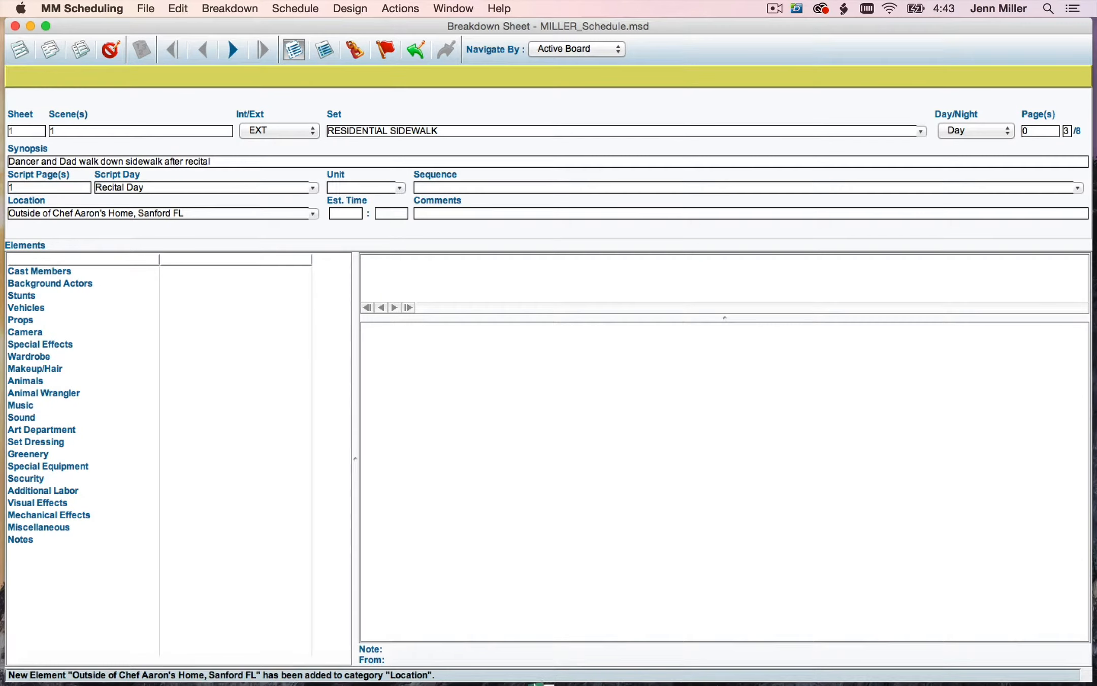
mouse_move(550, 670)
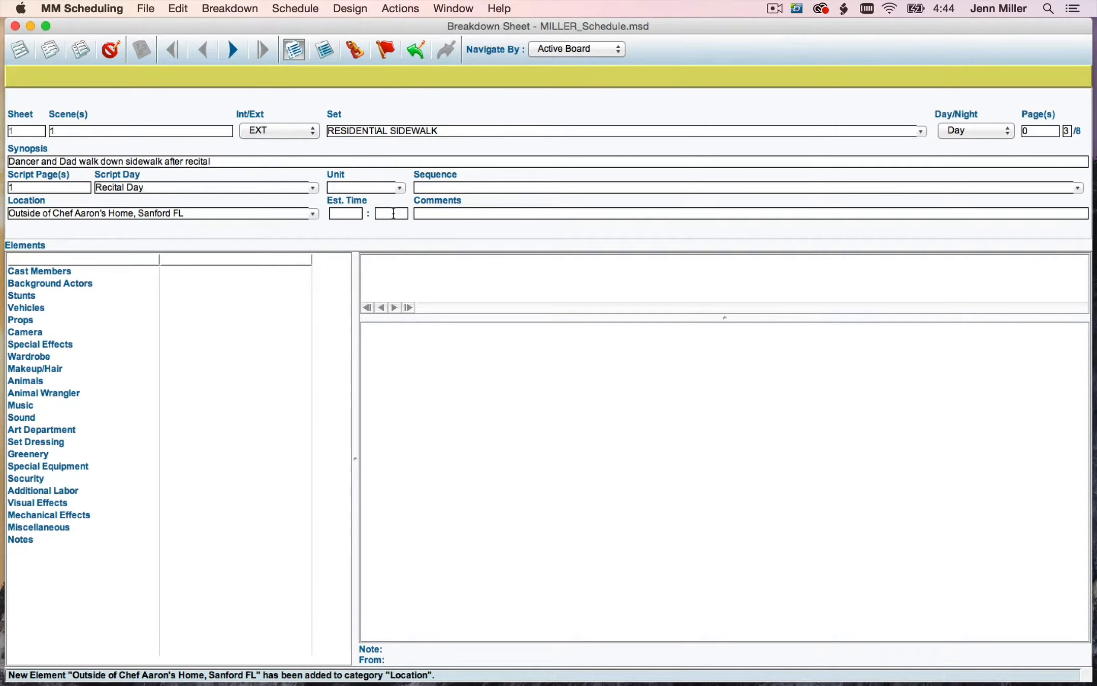
text(1)
key(Tab)
text(30)
click(440, 213)
Step: Consult scene 1 in the script PDF and add DANCER as a new element under Cast Members
drag(0, 305, 683, 48)
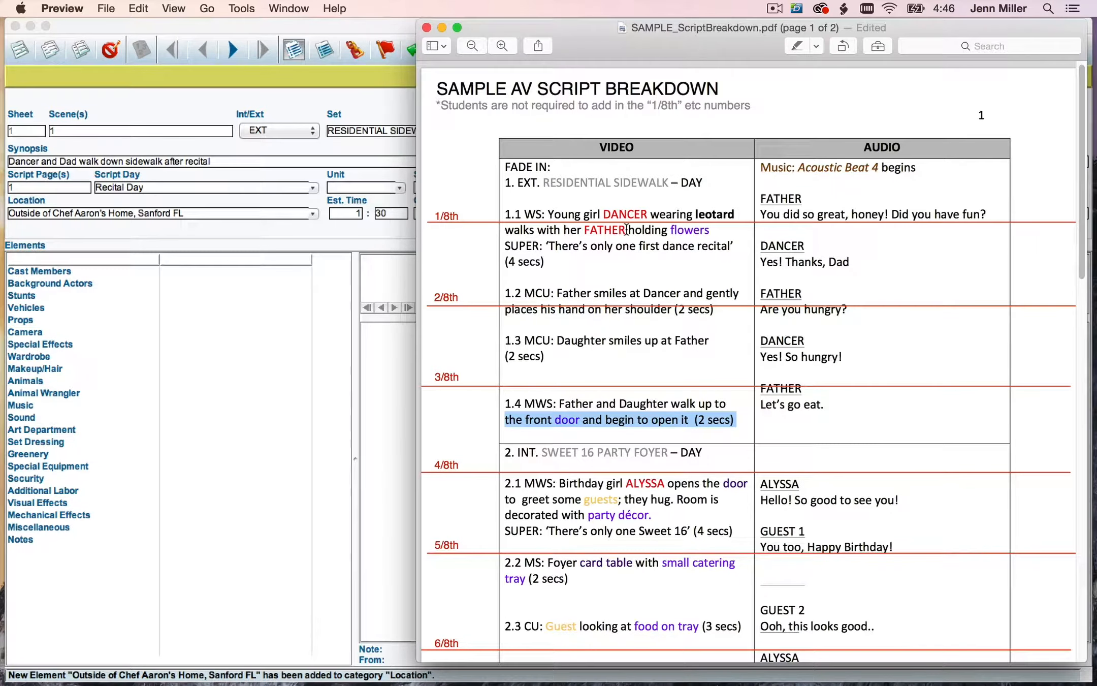
double_click(686, 46)
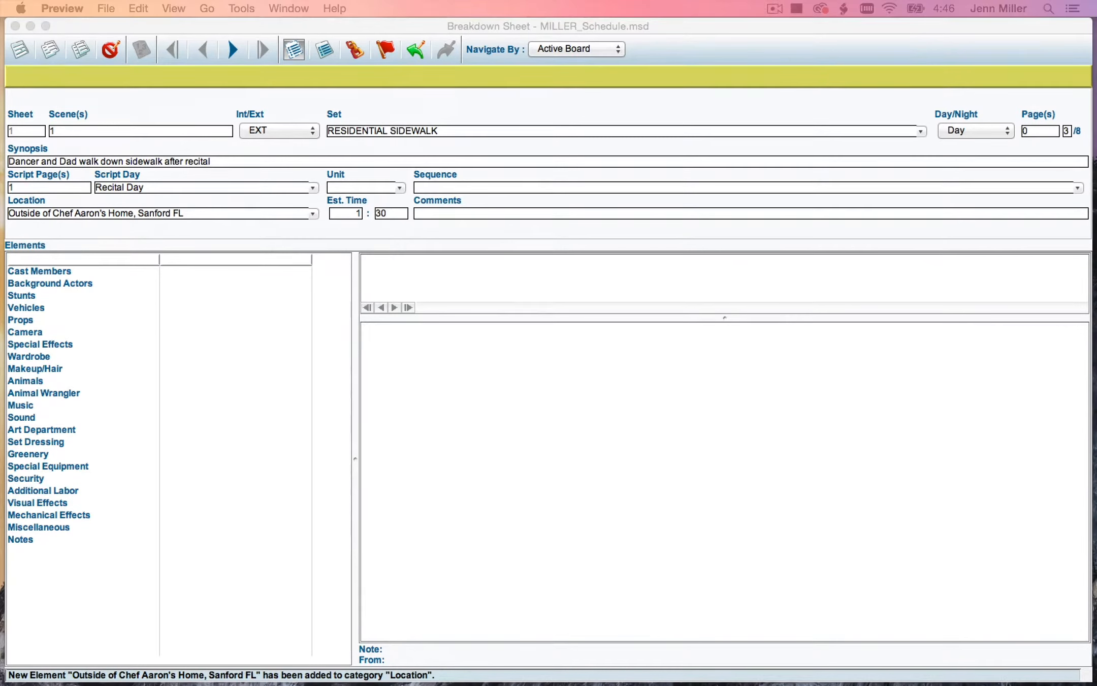
click(62, 271)
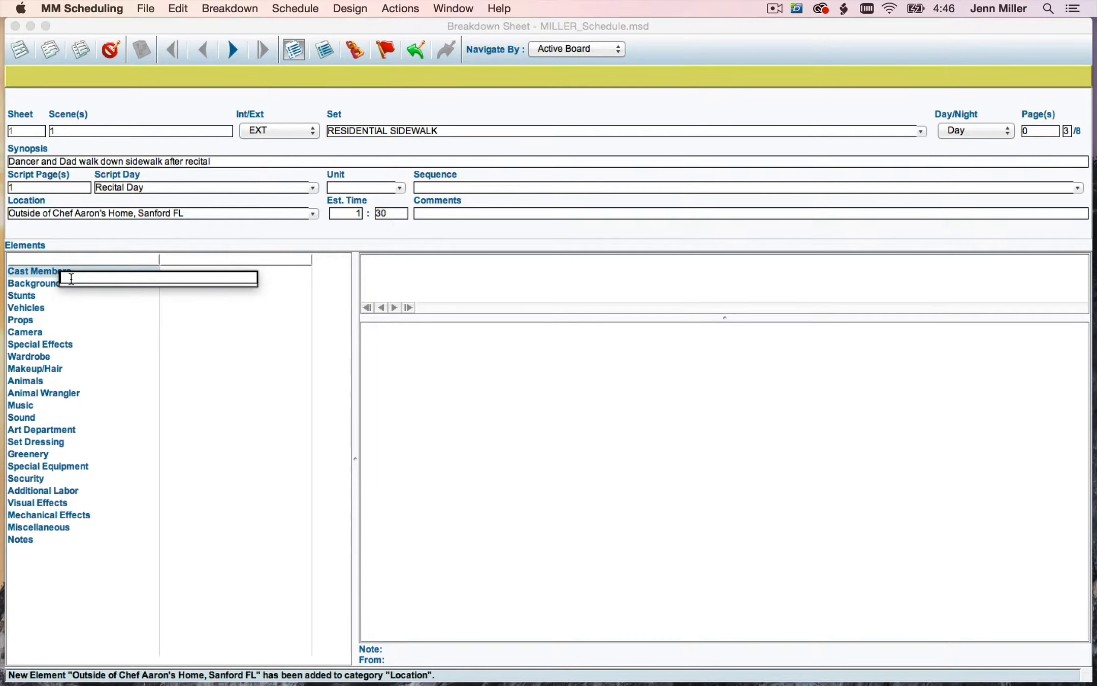
text(DANCER)
key(Return)
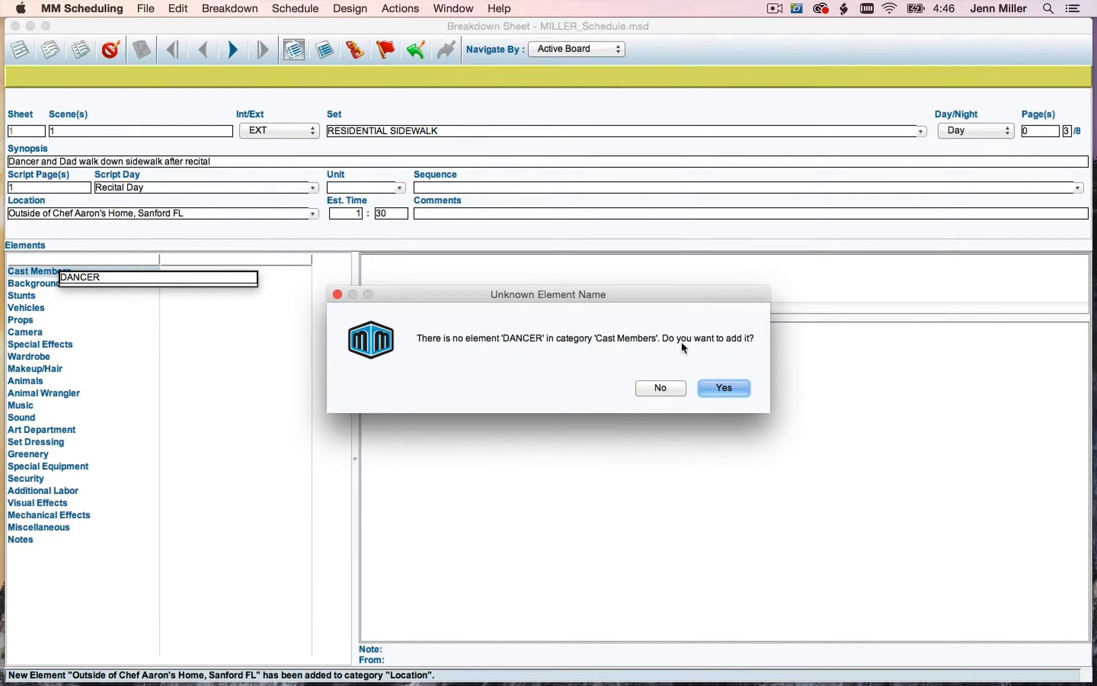
click(722, 388)
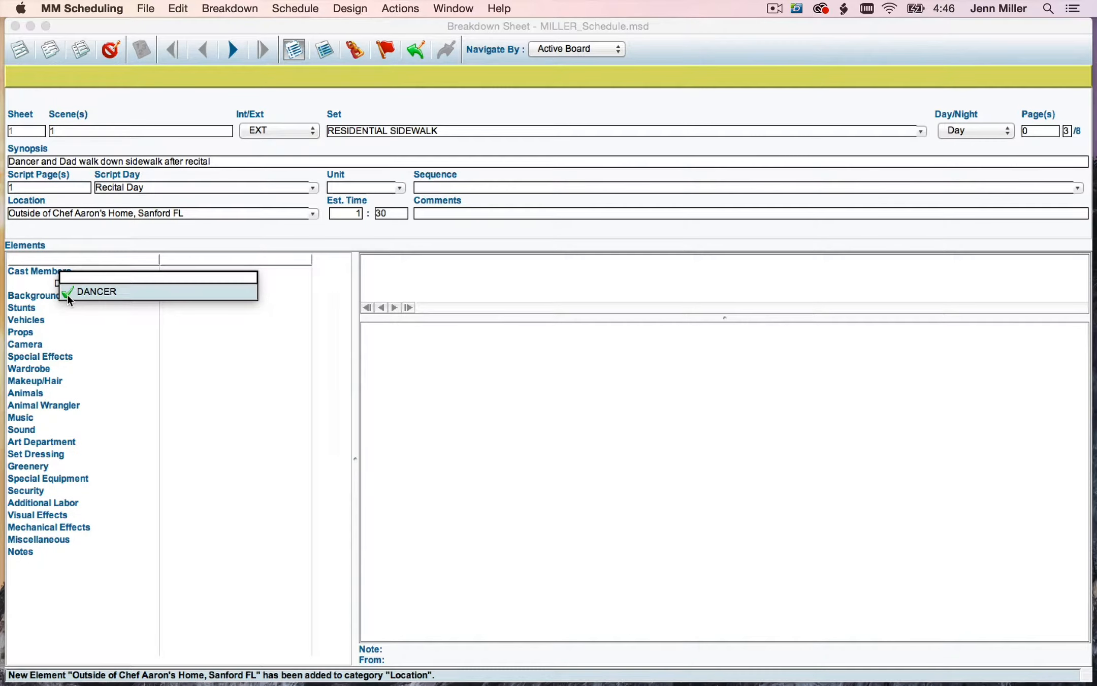
Step: Add FATHER as a second new Cast Members element for scene 1 and close the entry list
click(41, 272)
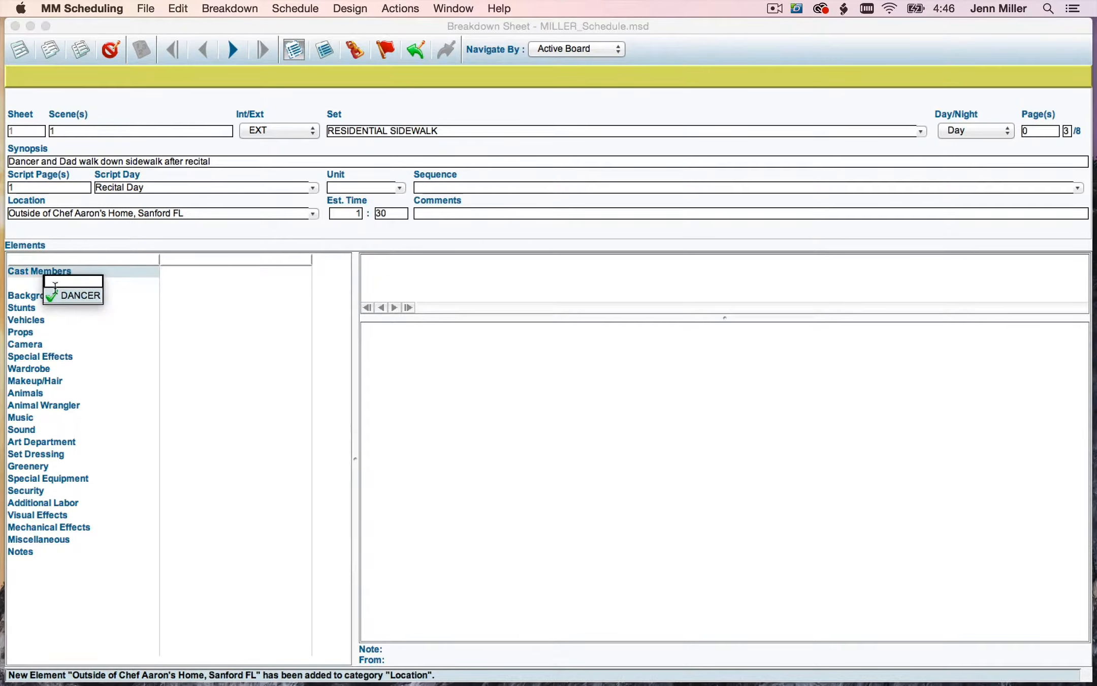
click(54, 271)
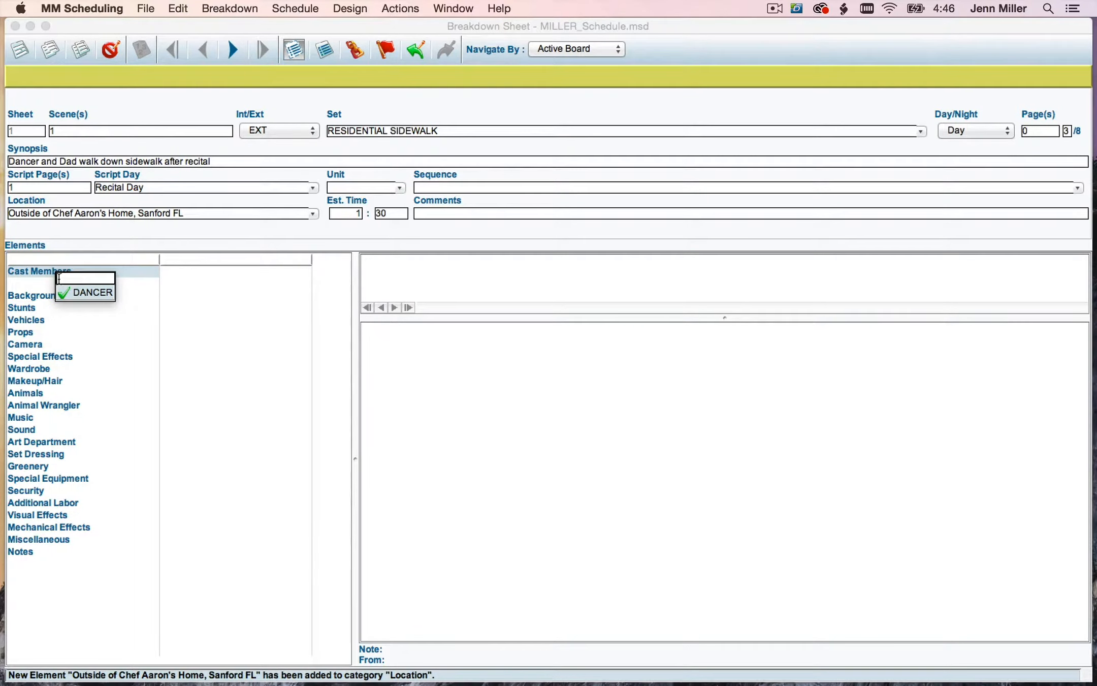
text(FATHER)
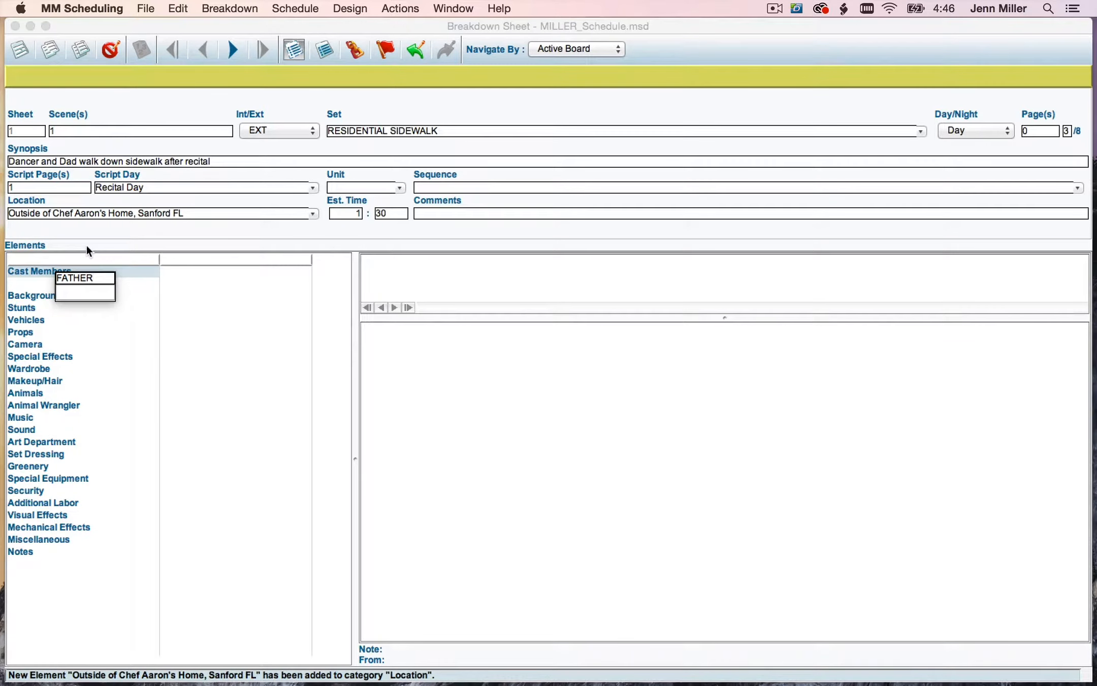
key(Return)
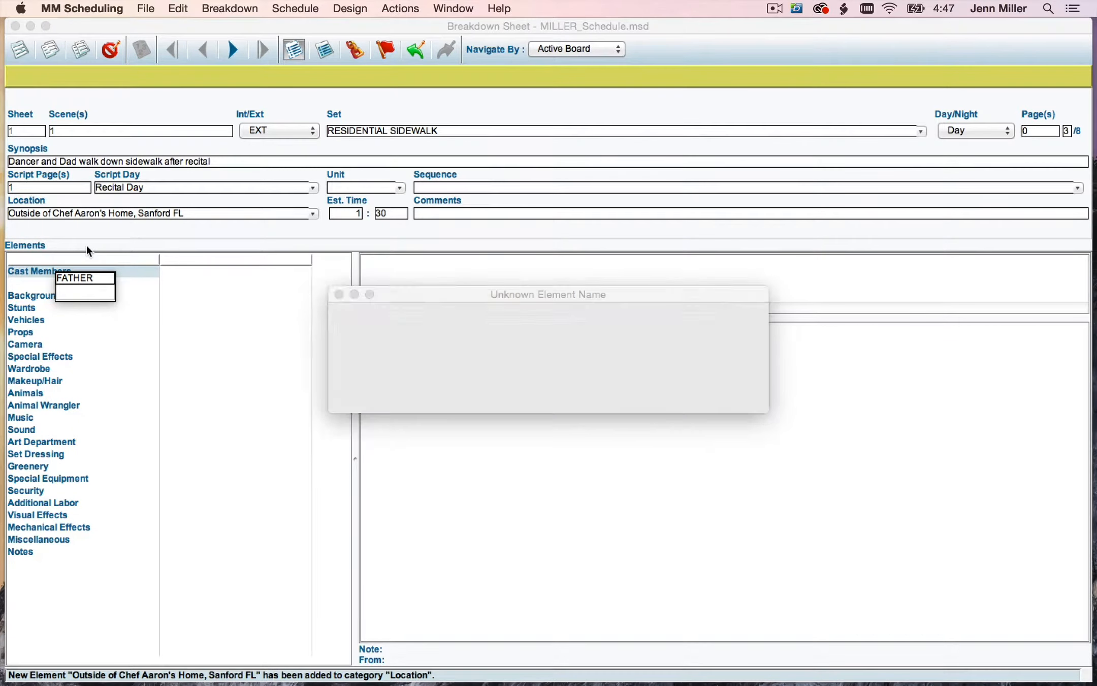
click(710, 387)
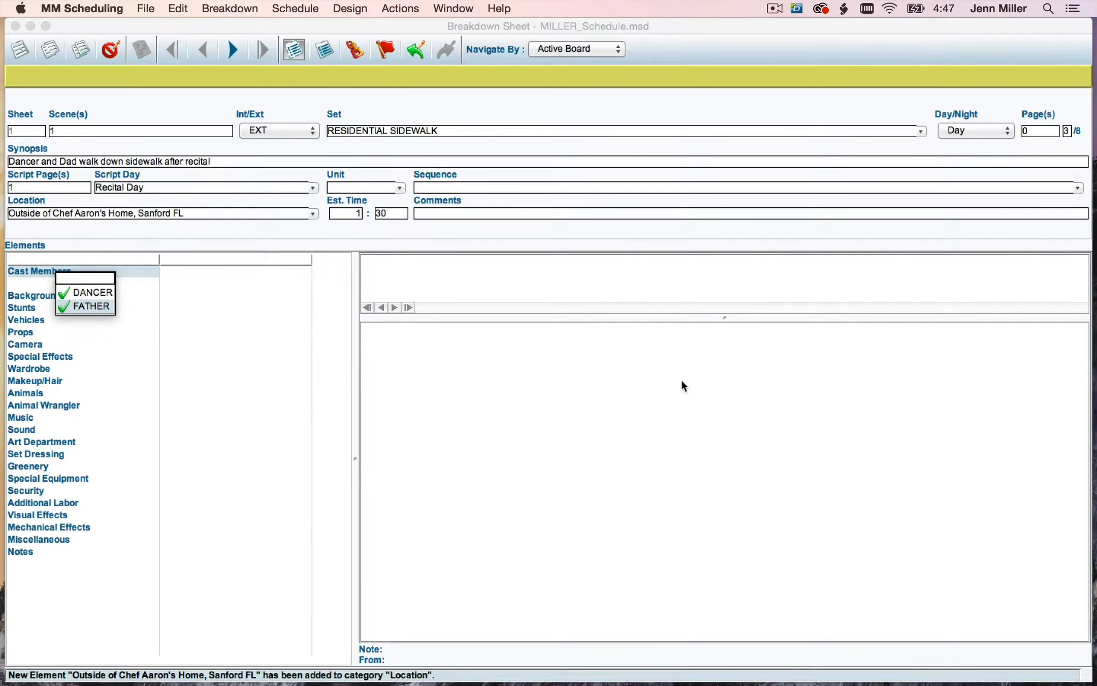
click(446, 364)
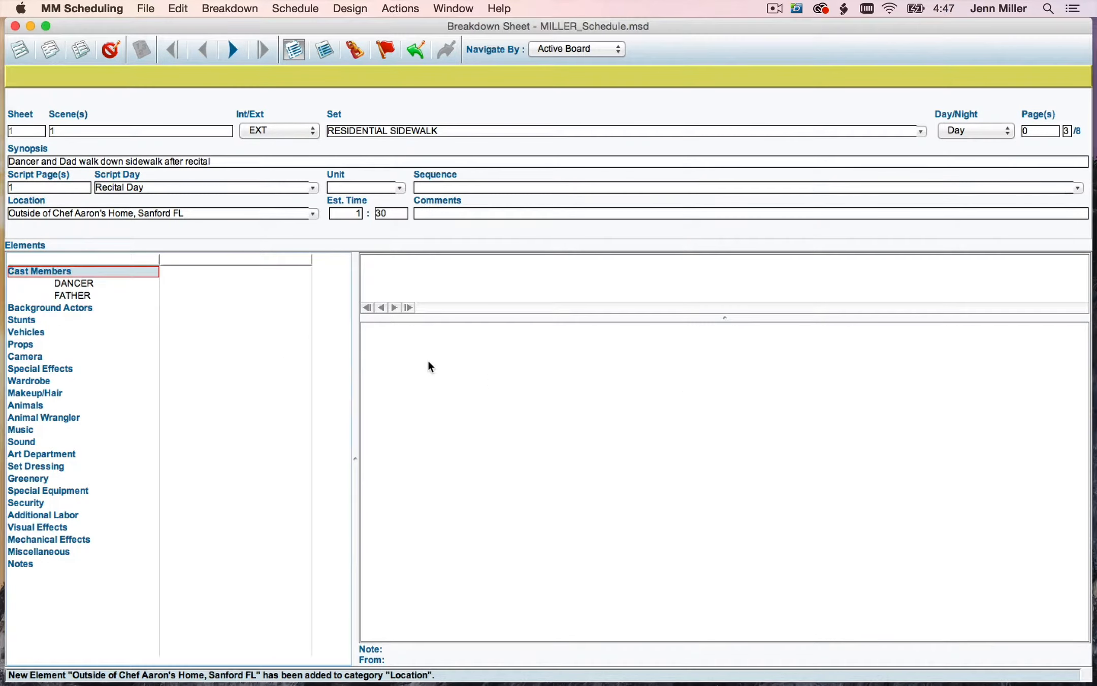
Step: Review scene 1's highlighted items in the script PDF and add Flowers as a new element under Props
click(113, 270)
drag(706, 56, 668, 46)
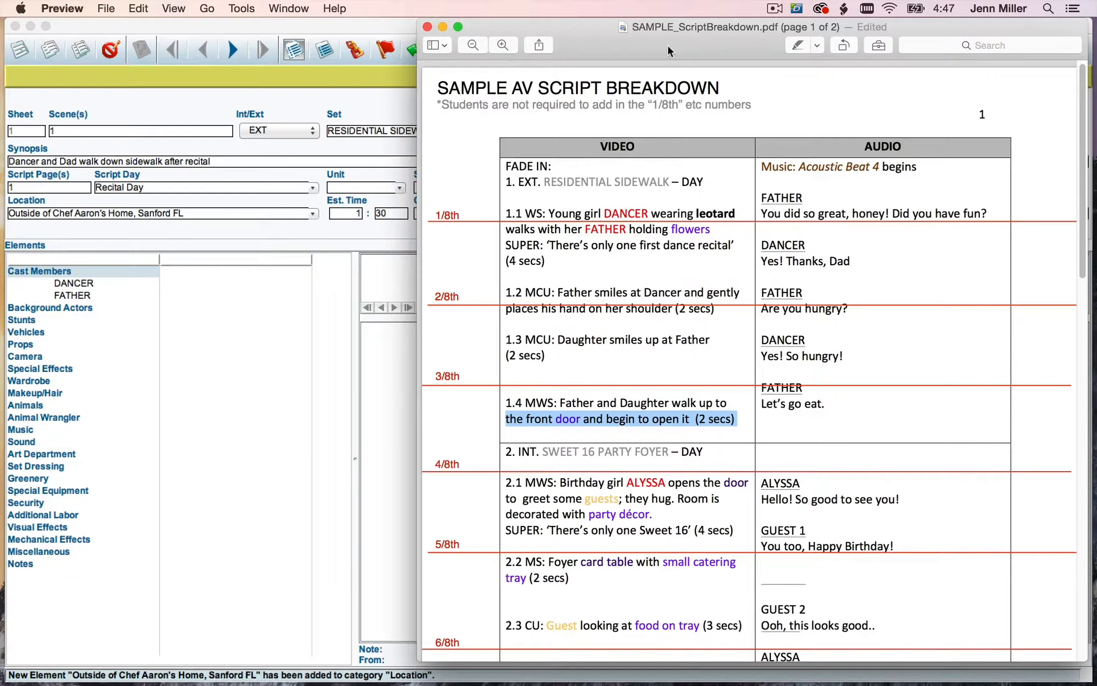
scroll(610, 246, down, 1)
scroll(665, 218, down, 1)
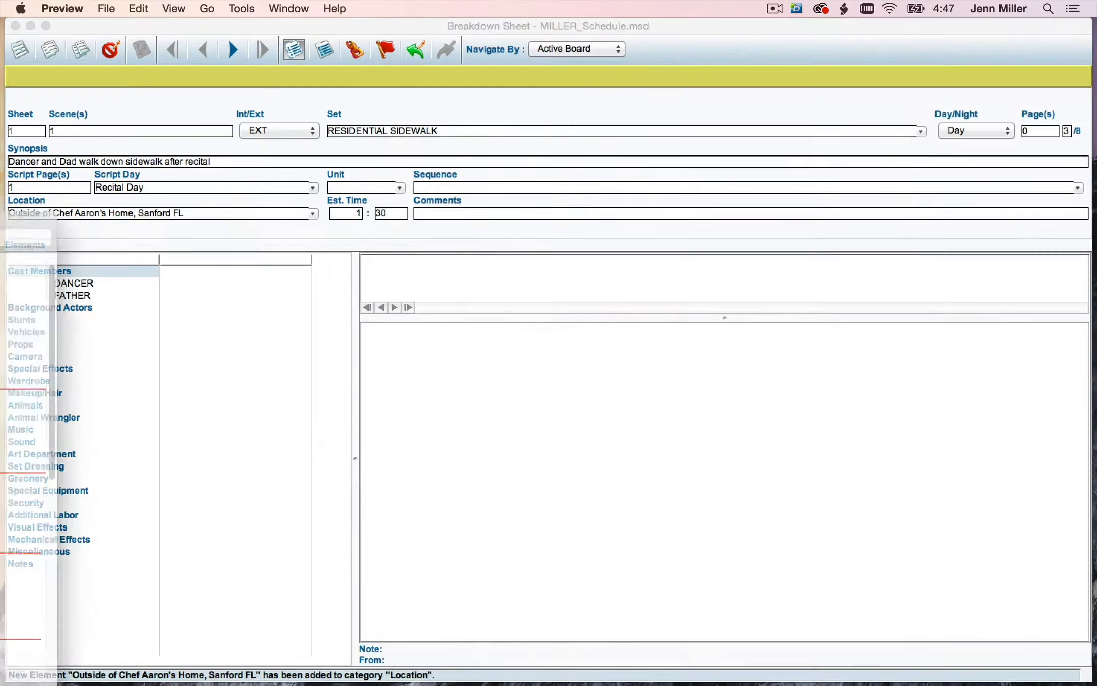
key(super+w)
click(17, 342)
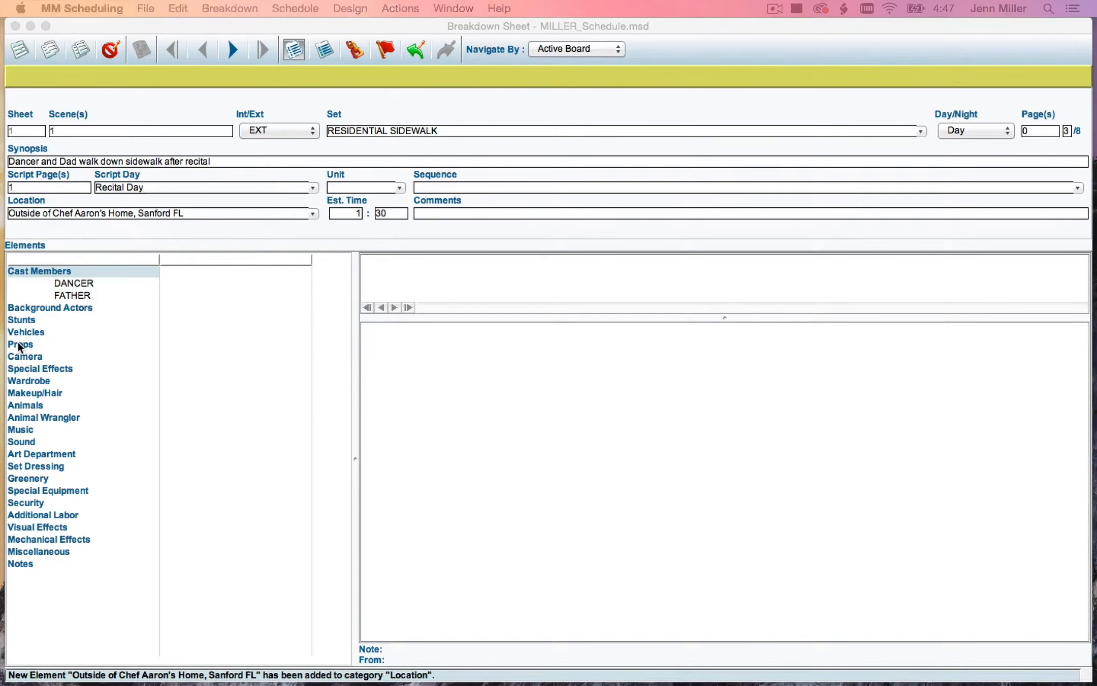
click(21, 345)
text(Flowers)
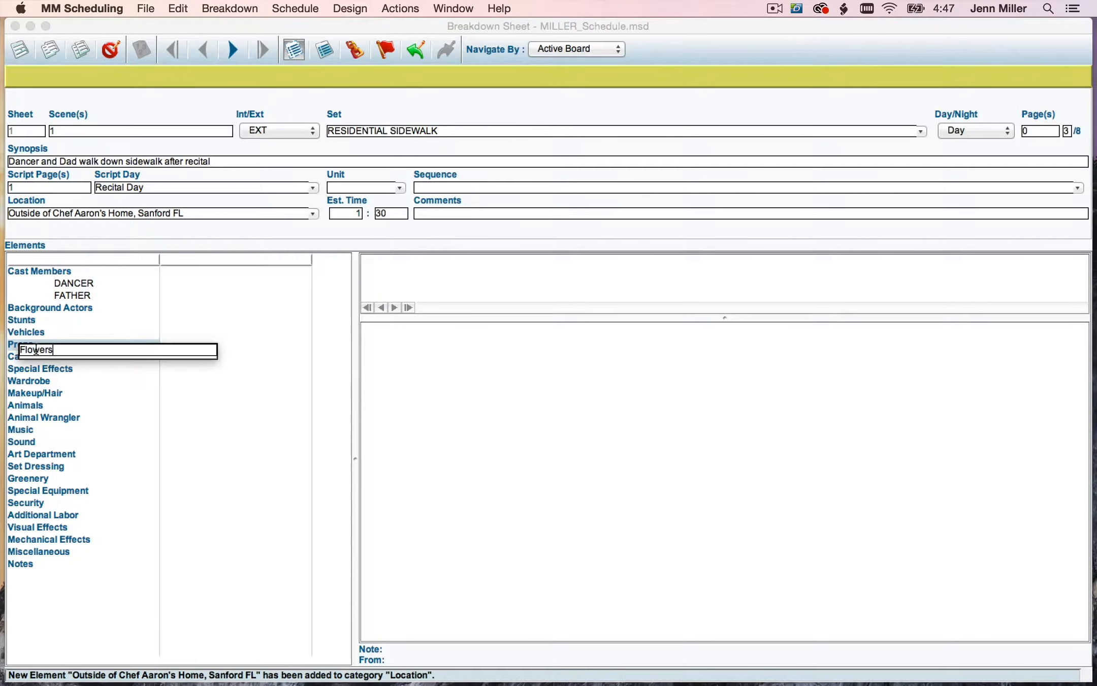
key(Return)
click(705, 387)
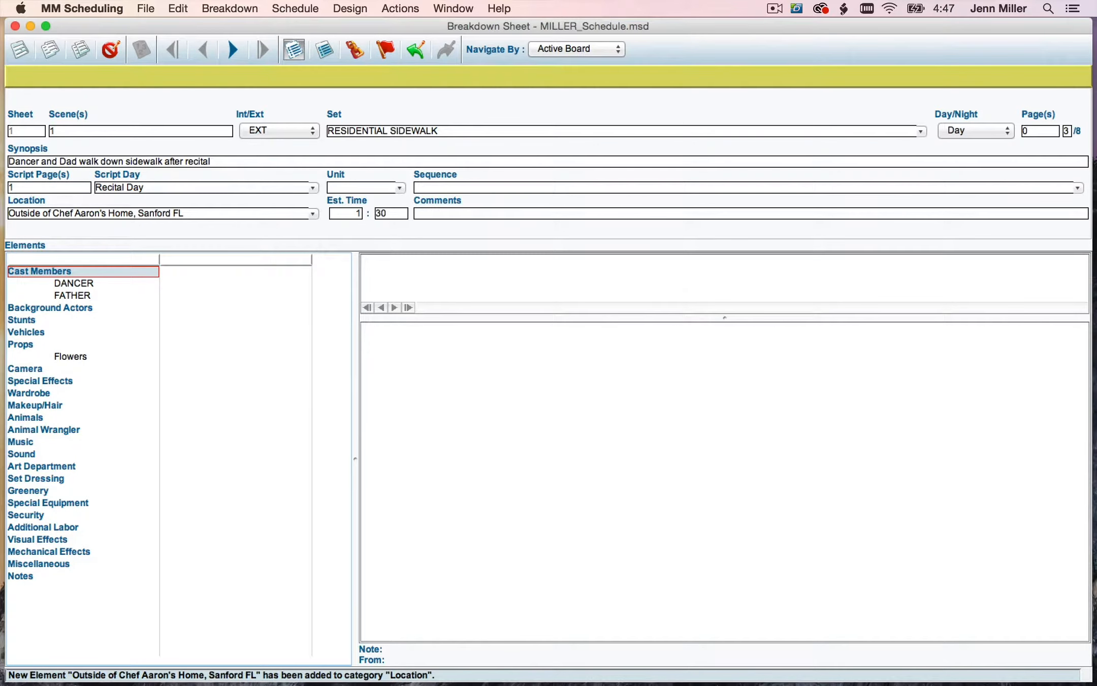
Step: Check the set name and front door in the script PDF's scene 1, and add Door as a new Set Dressing element
drag(701, 1, 615, 20)
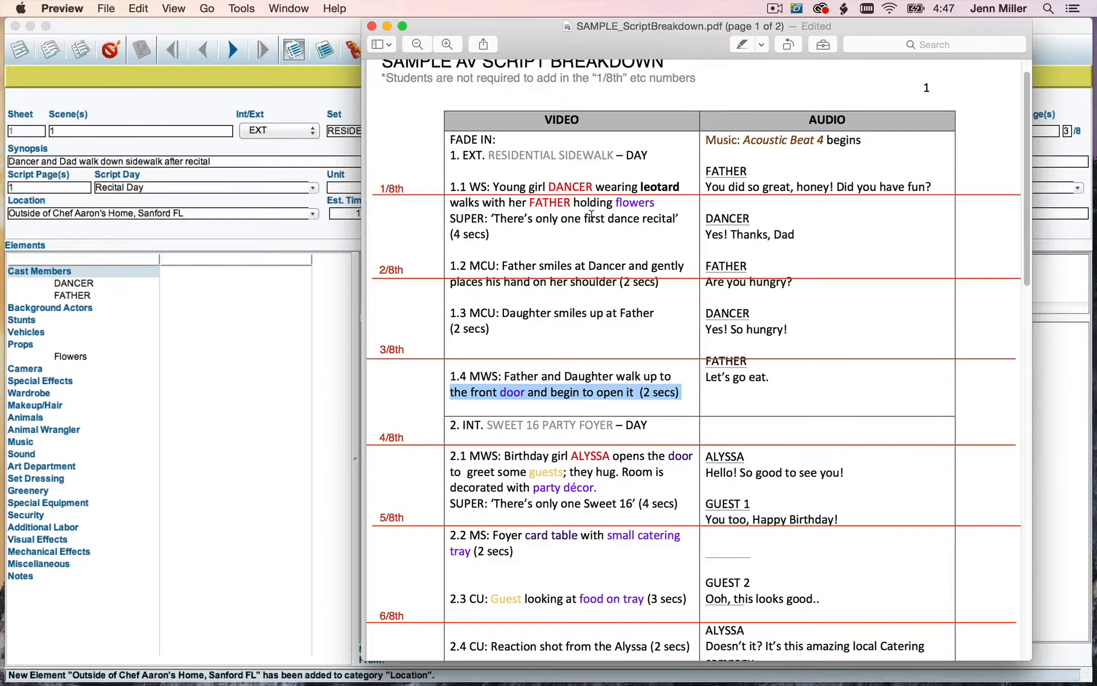
drag(614, 155, 489, 153)
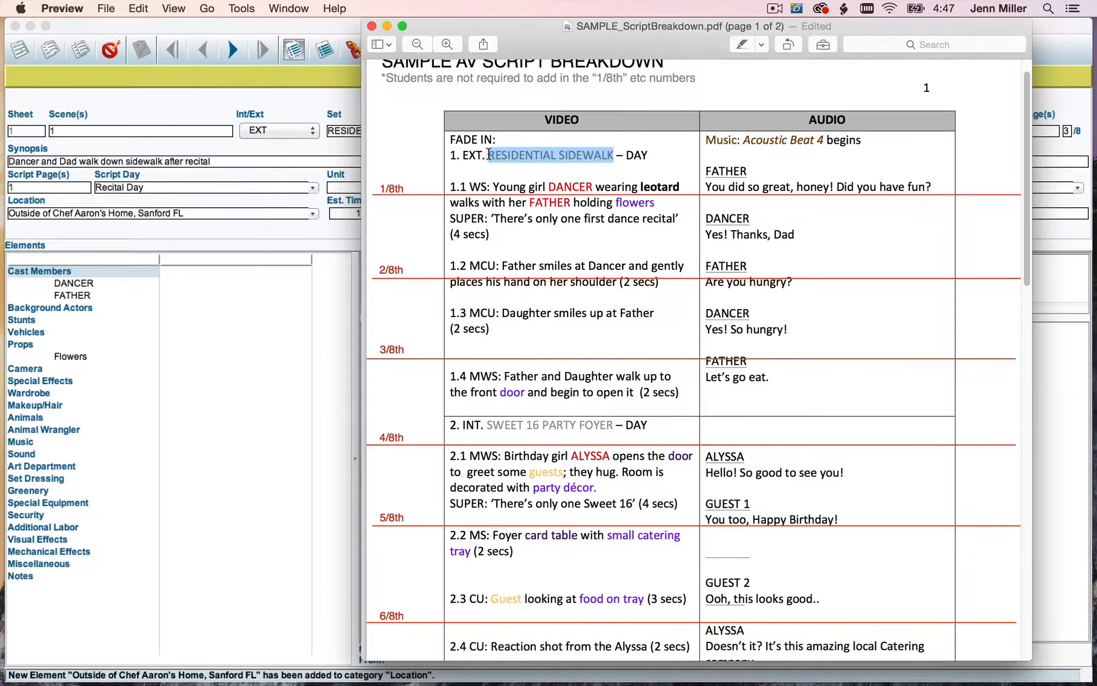
drag(534, 35, 623, 84)
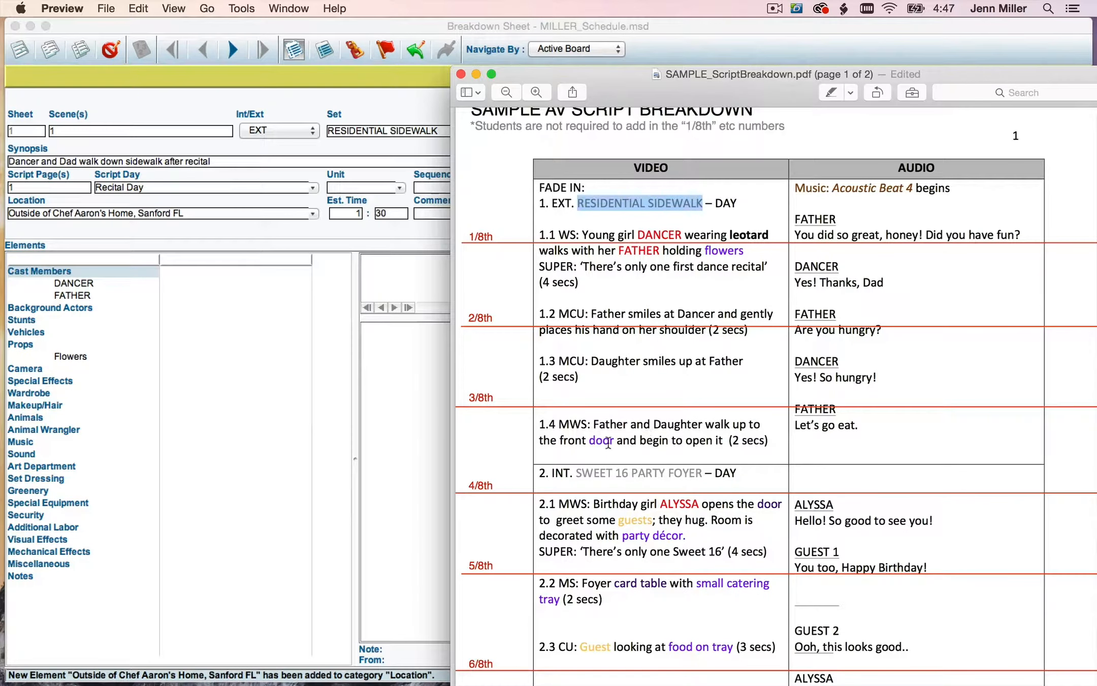
drag(614, 441, 587, 442)
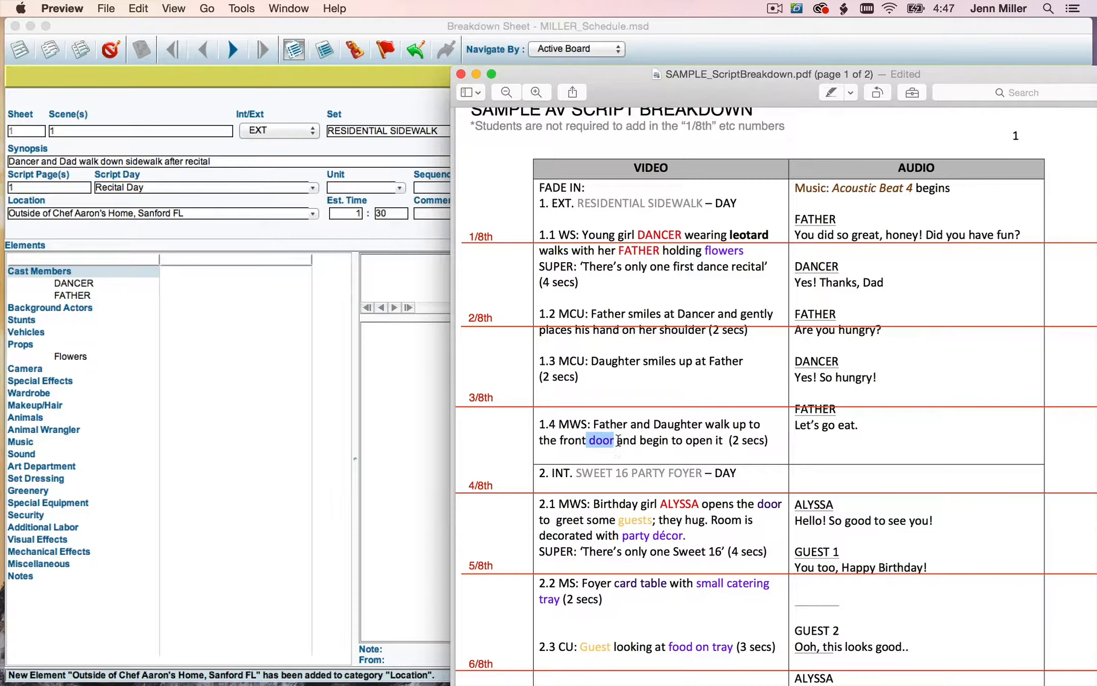
drag(618, 440, 592, 440)
click(741, 45)
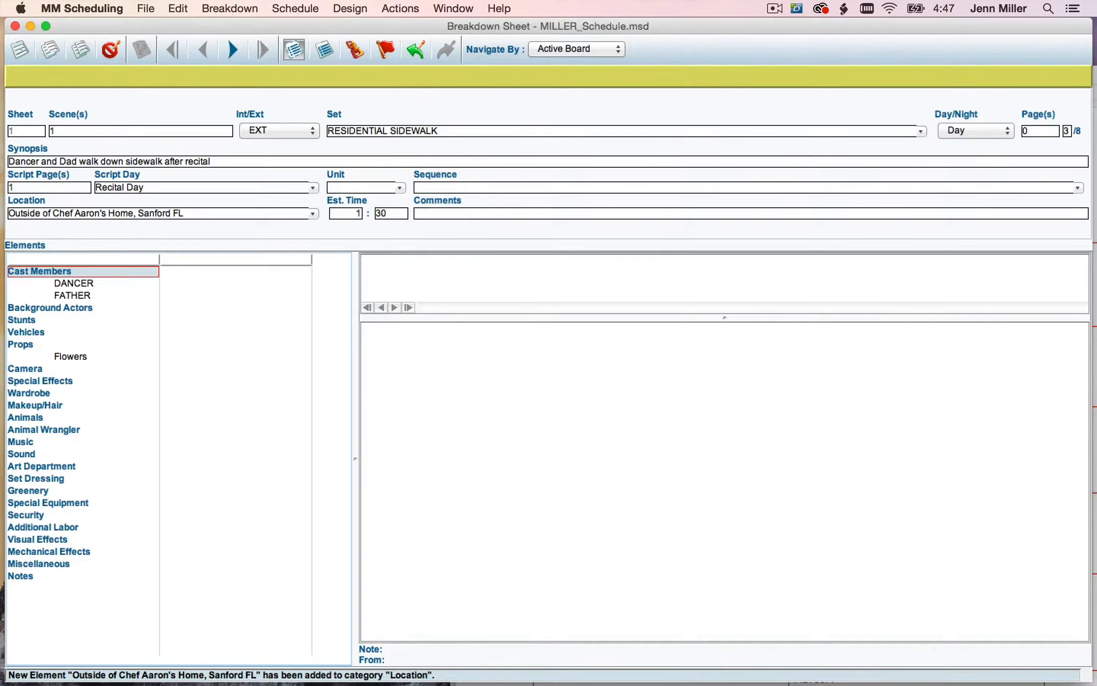
double_click(42, 477)
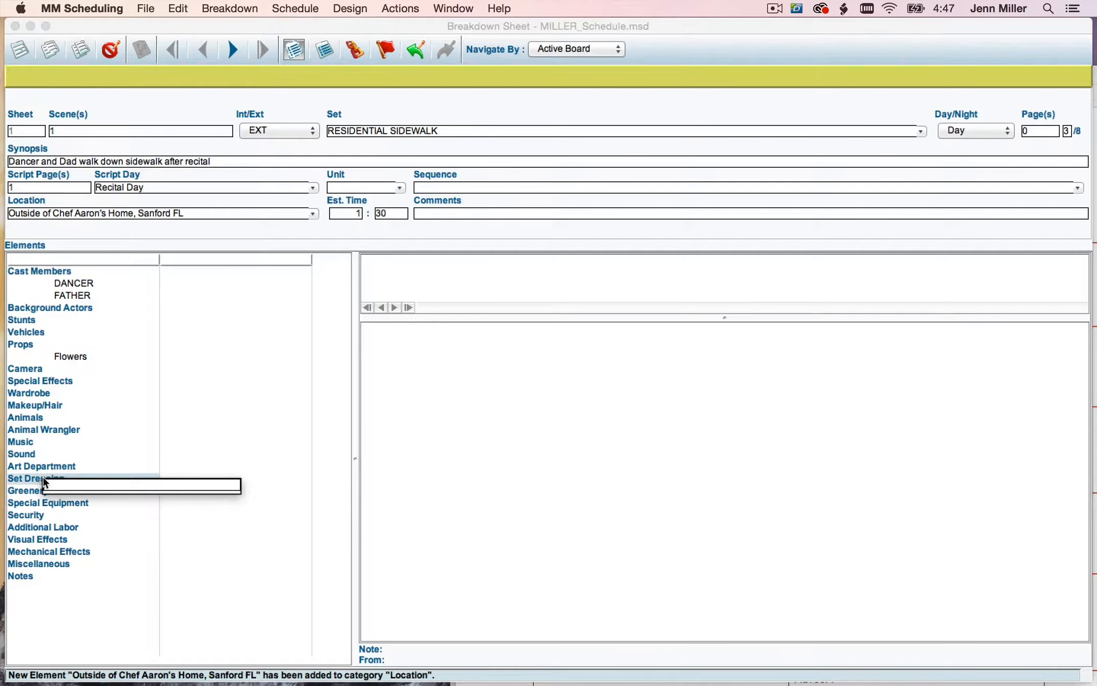
text(Door)
key(Return)
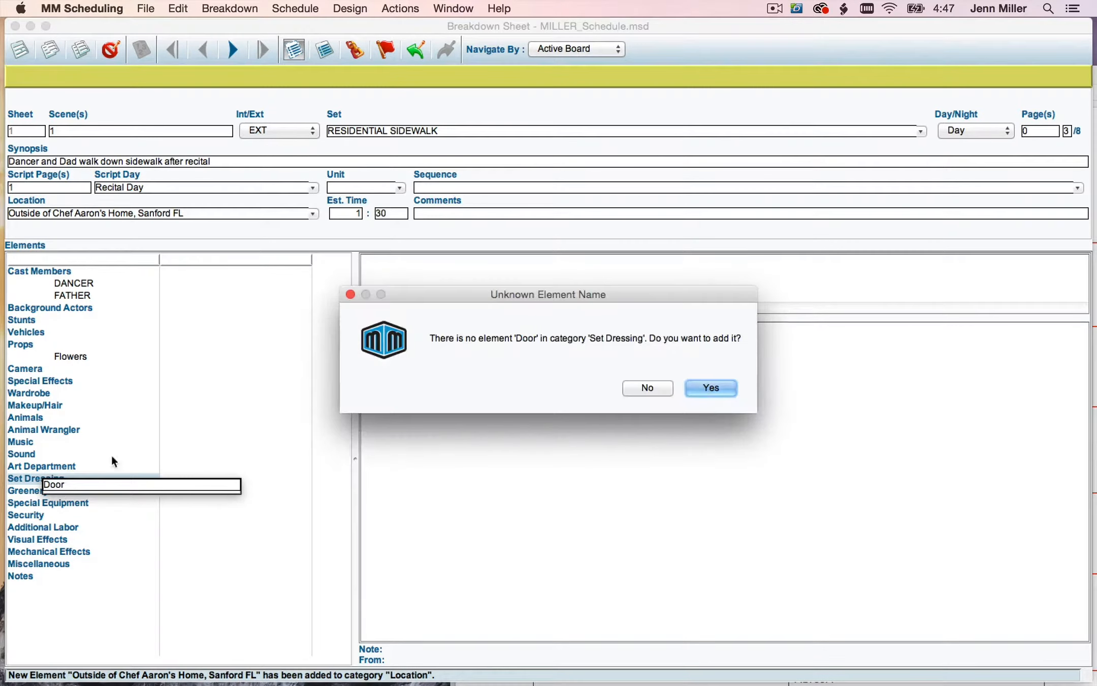
click(712, 380)
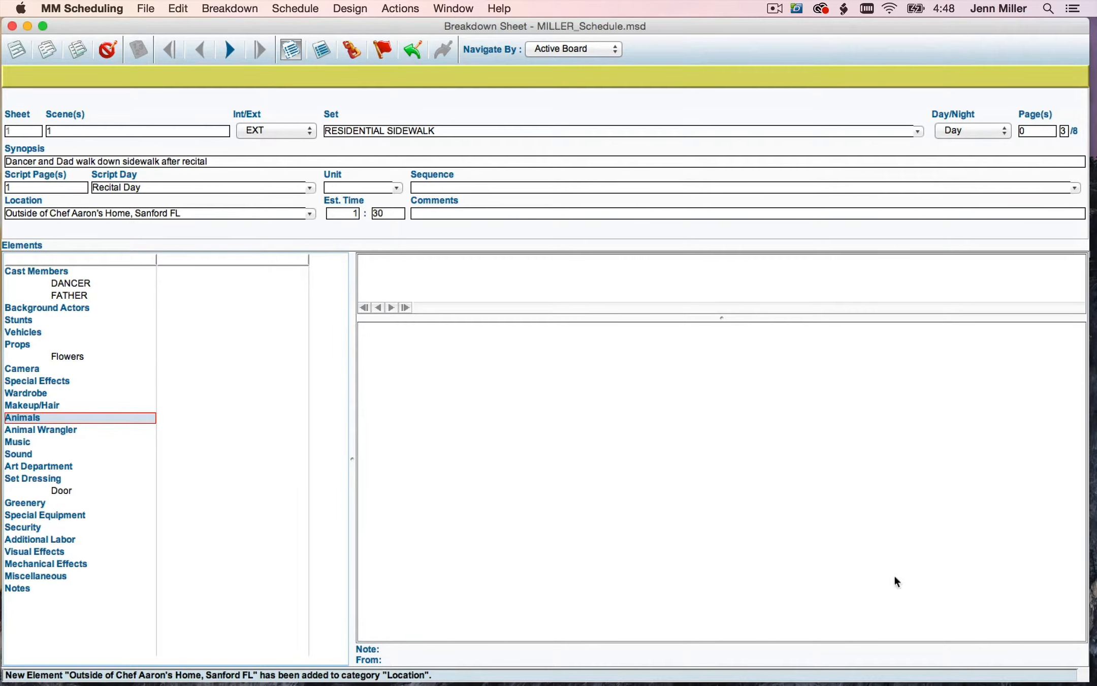
Step: Examine how an image is attached to scene 1 in the Image Manager and its file browser, then close both without adding one
double_click(695, 427)
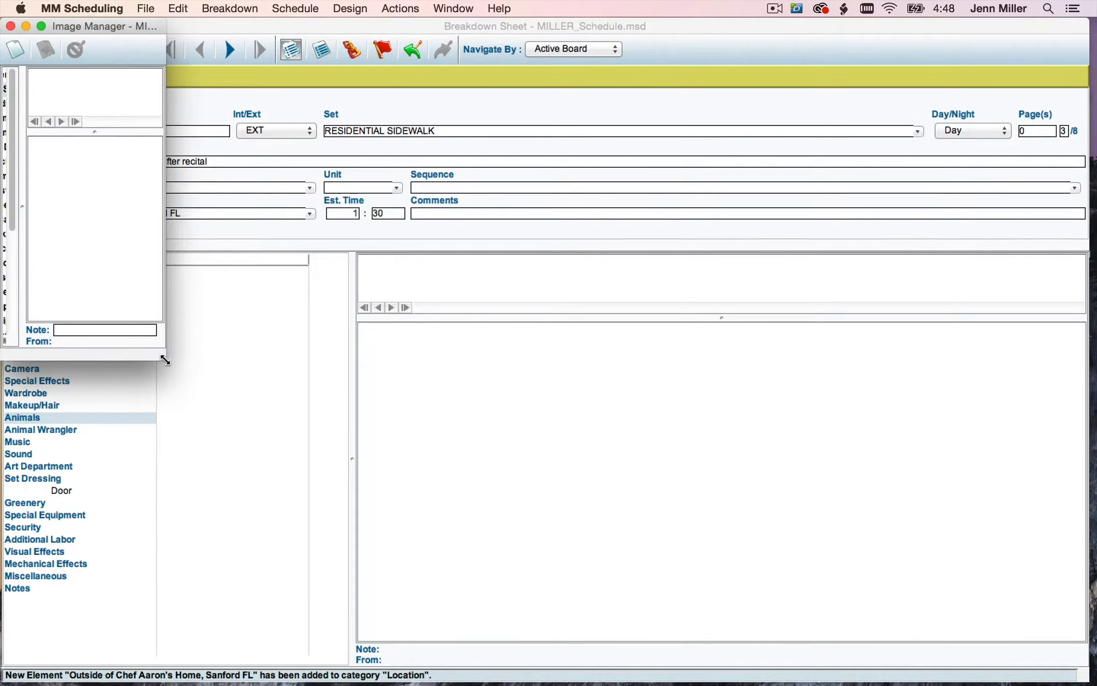
drag(165, 360, 561, 448)
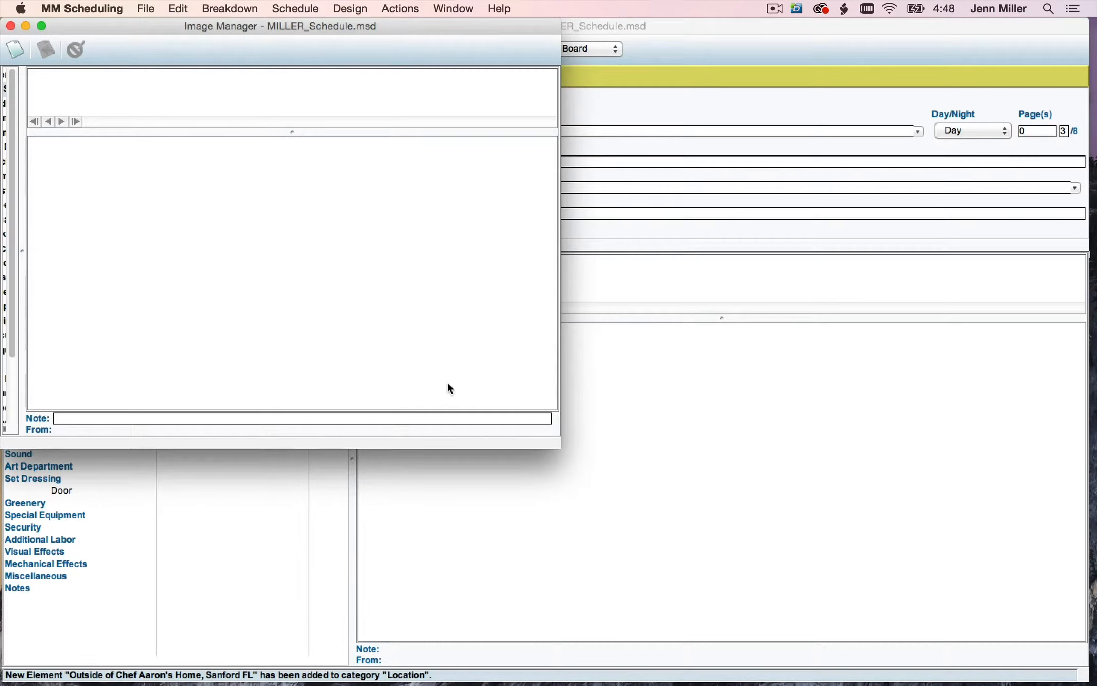
click(14, 53)
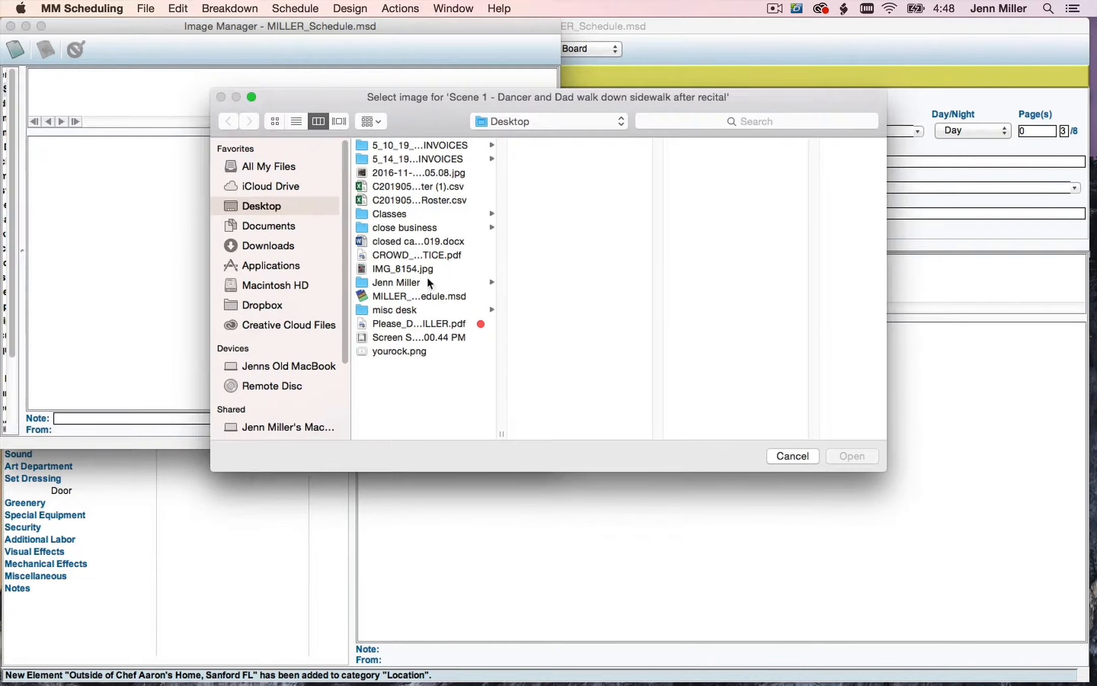
click(783, 456)
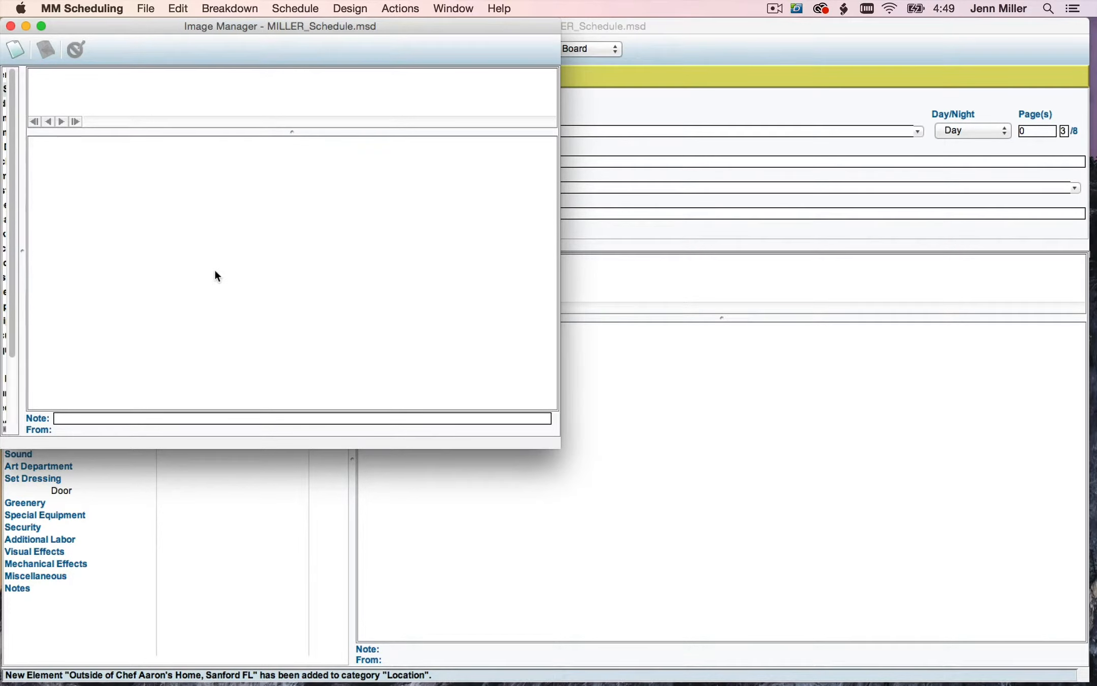
click(11, 26)
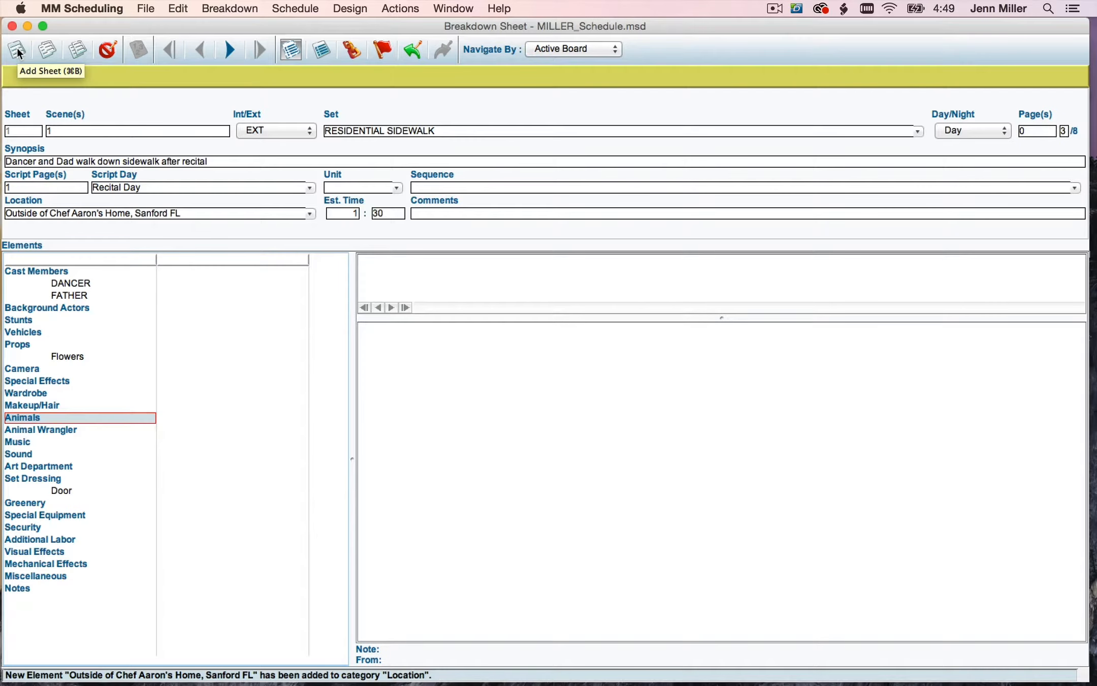
Step: Add a new breakdown sheet and set its scene number to 2
click(18, 51)
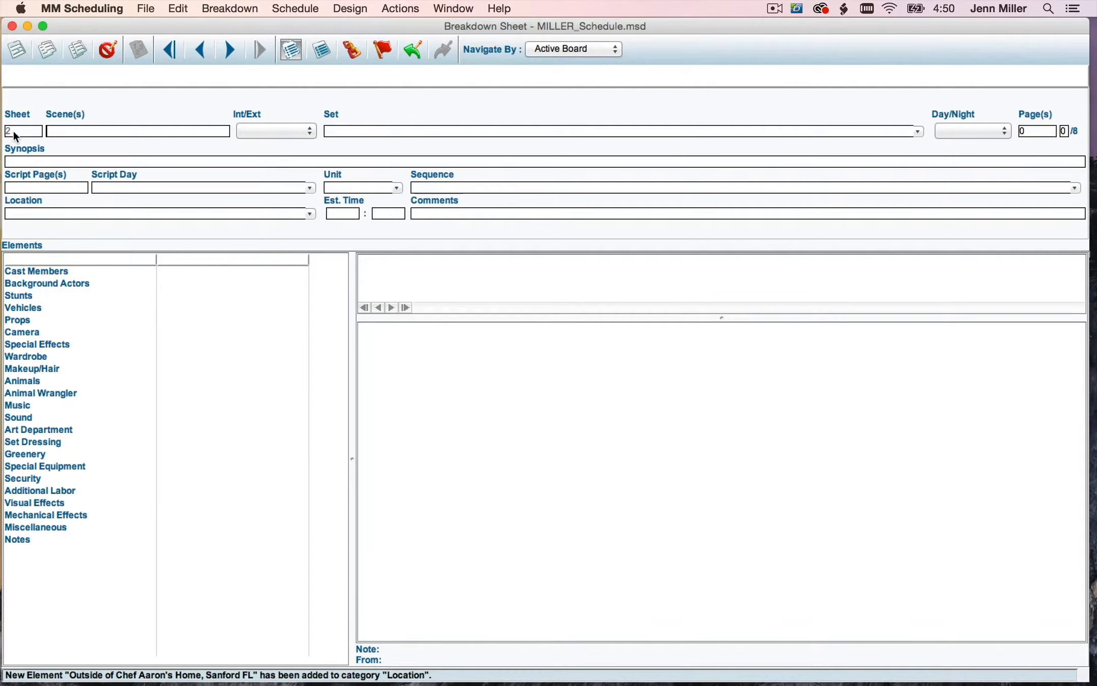
click(62, 131)
text(2)
Step: Check scene 2's heading in the script PDF and set the new sheet's Int/Ext to INT
key(super+Tab)
scroll(699, 358, down, 4)
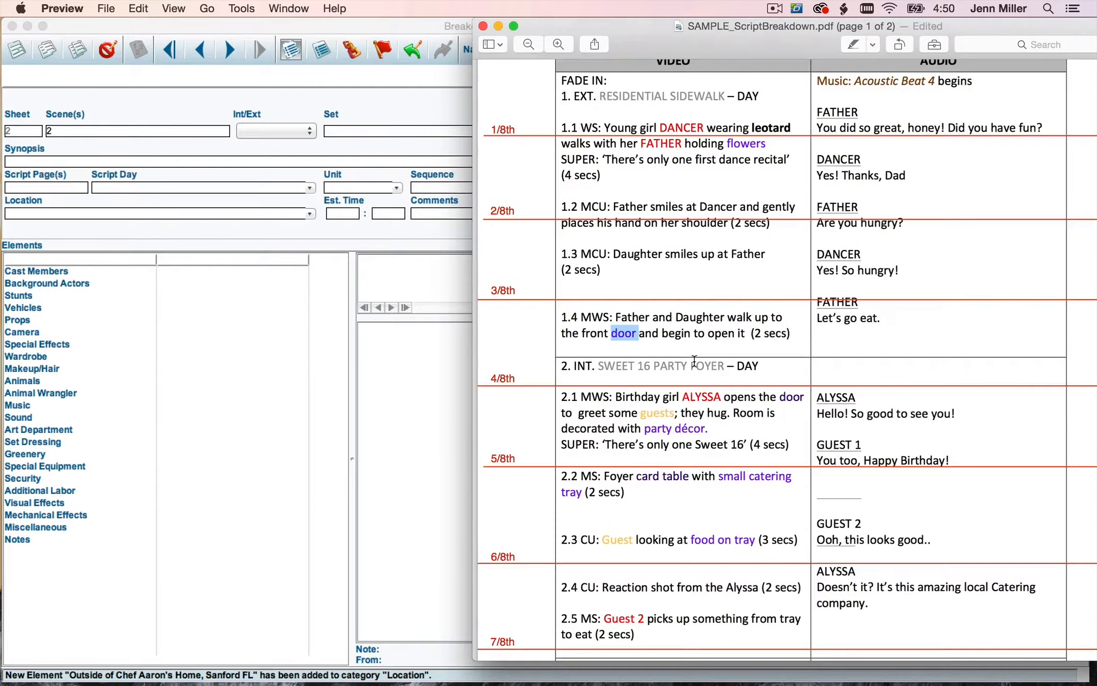
drag(573, 339, 727, 338)
click(602, 339)
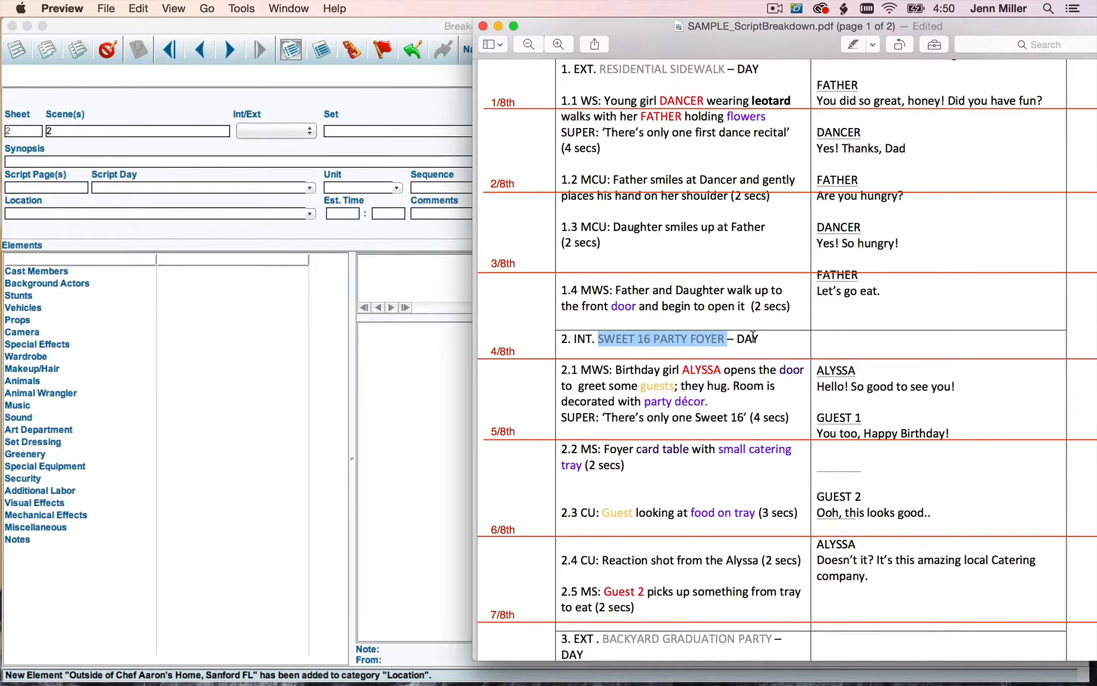
drag(756, 42, 1, 161)
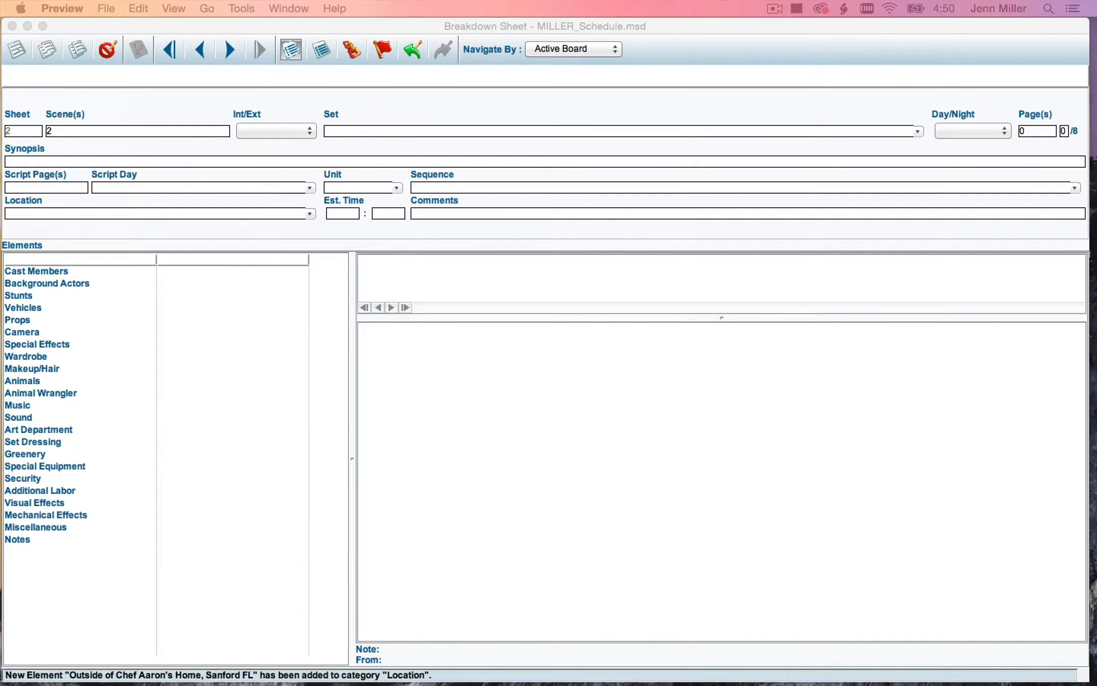
click(267, 131)
click(263, 142)
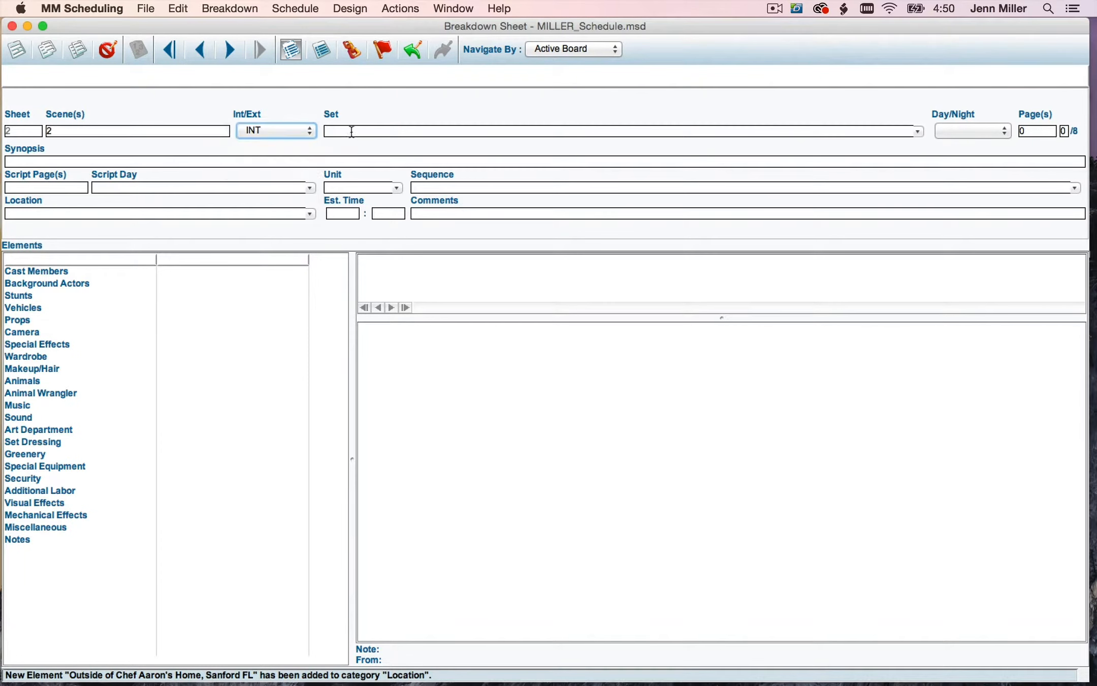
Step: Enter SWEET 16 PARTY FOYER as scene 2's set and choose Day for Day/Night
click(353, 127)
text(SWEET)
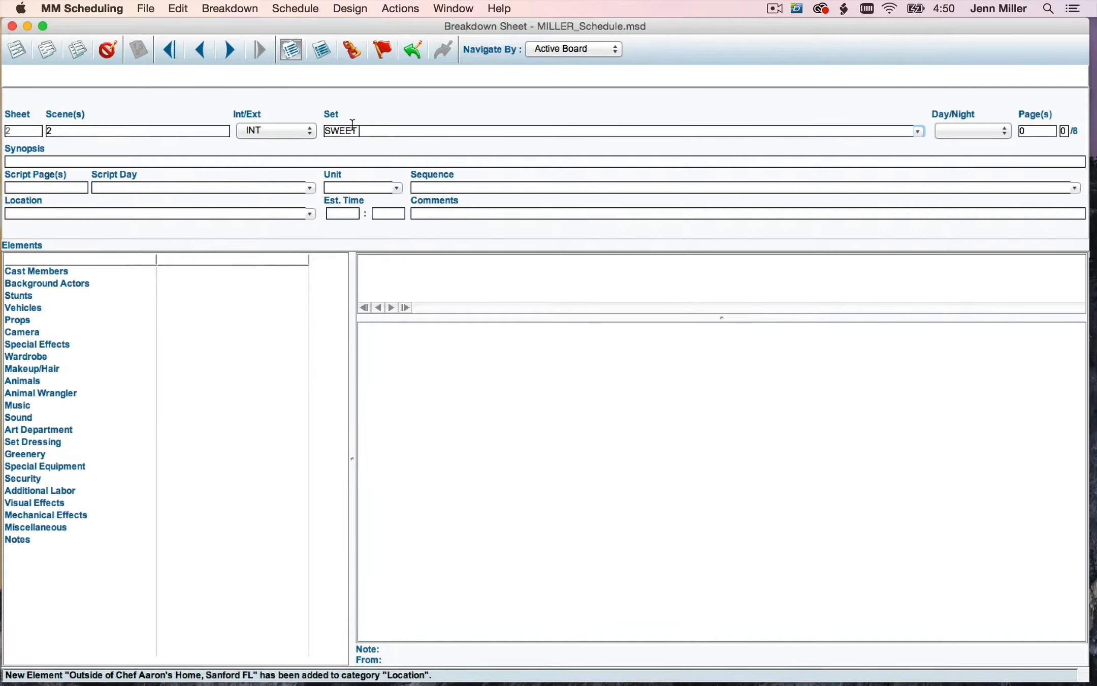
text( 16 PARTY FOYER)
click(980, 128)
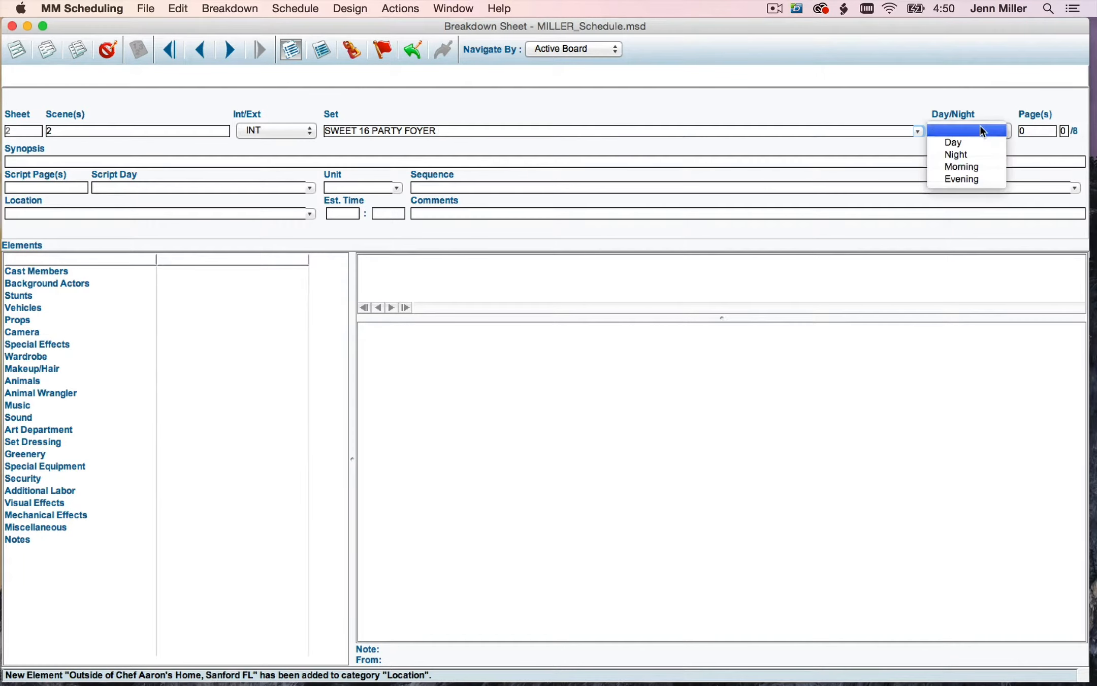
click(969, 141)
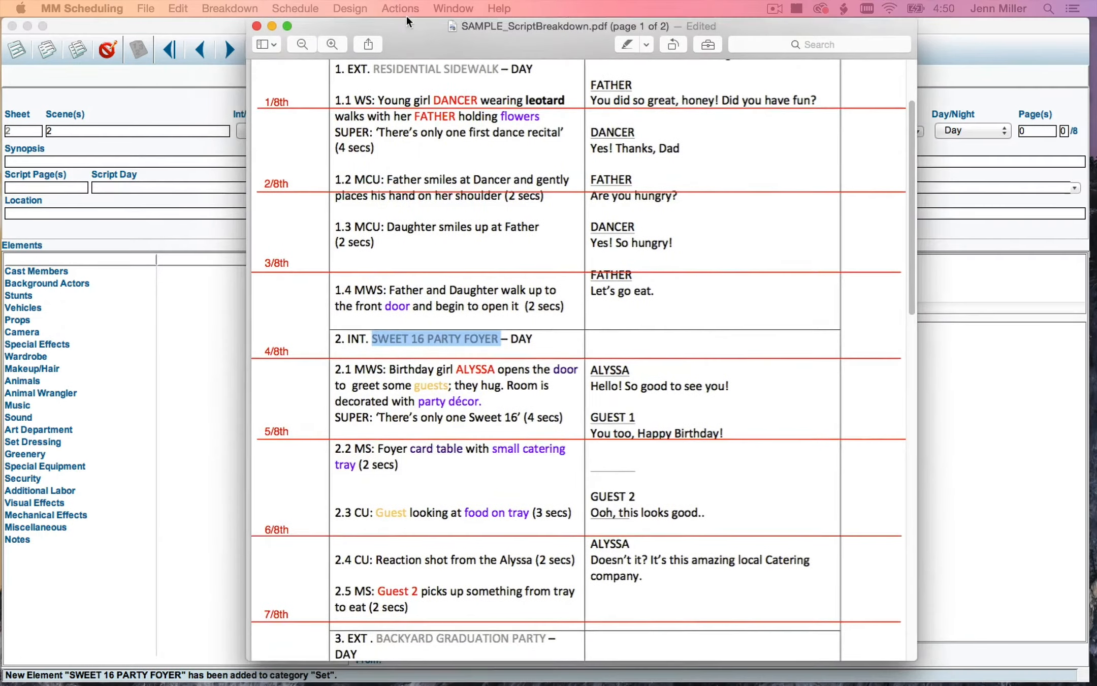
Step: Review scene 2's length against the eighths marks in the script PDF and set its page count to 3/8
scroll(300, 376, down, 5)
scroll(308, 365, down, 4)
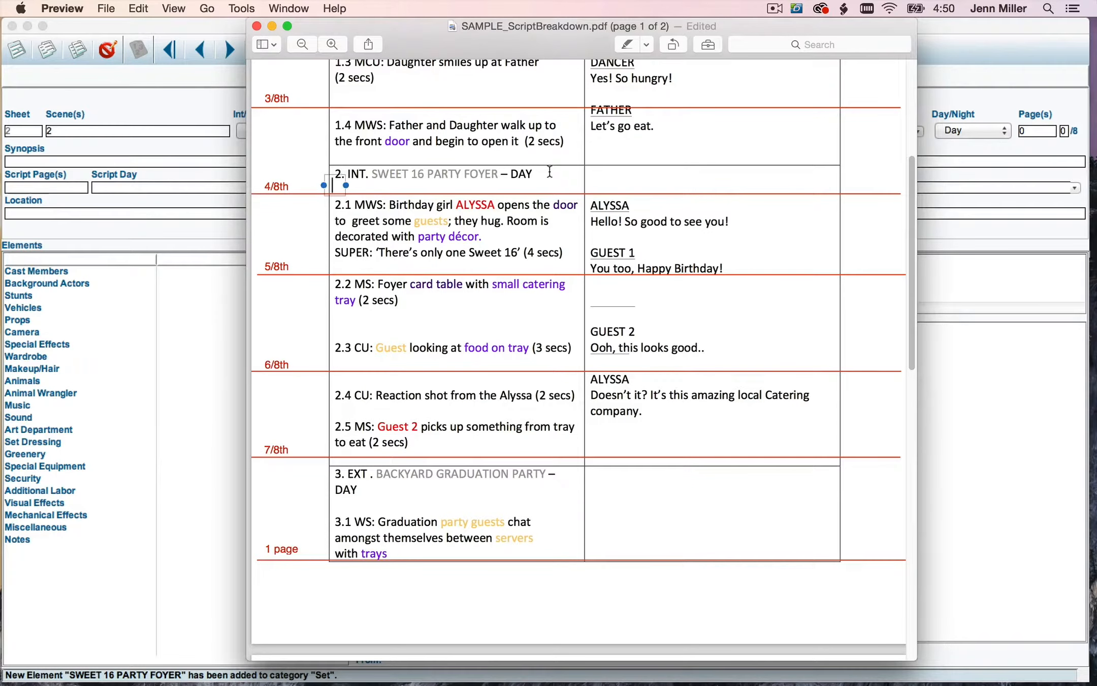
drag(533, 173, 337, 176)
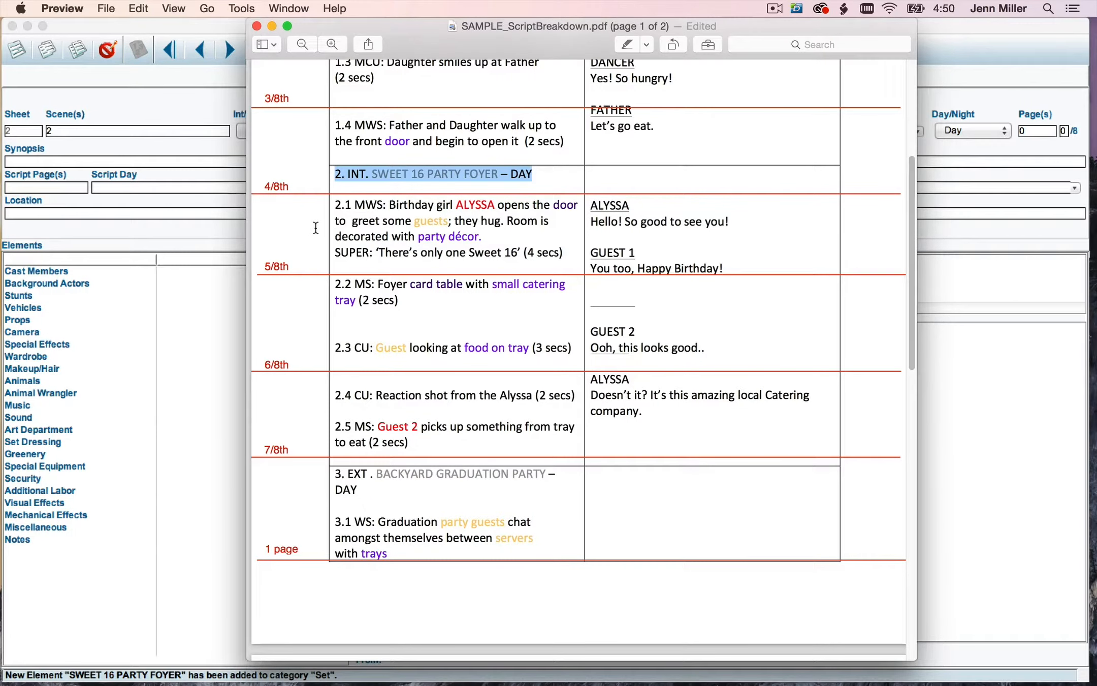
key(super+w)
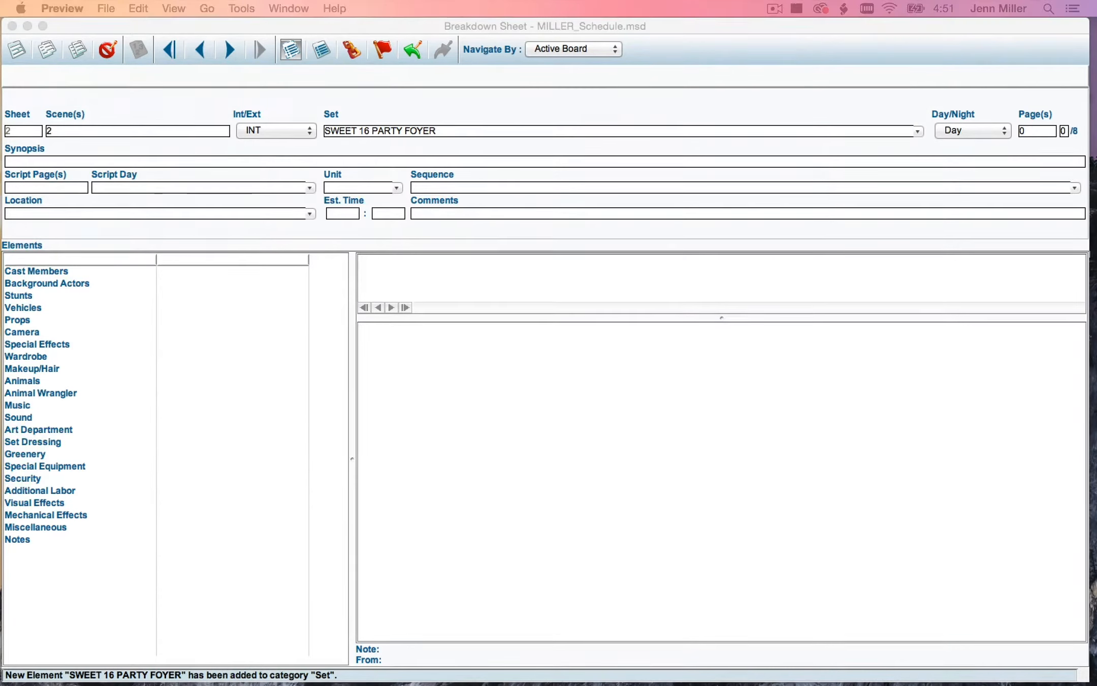
click(1063, 131)
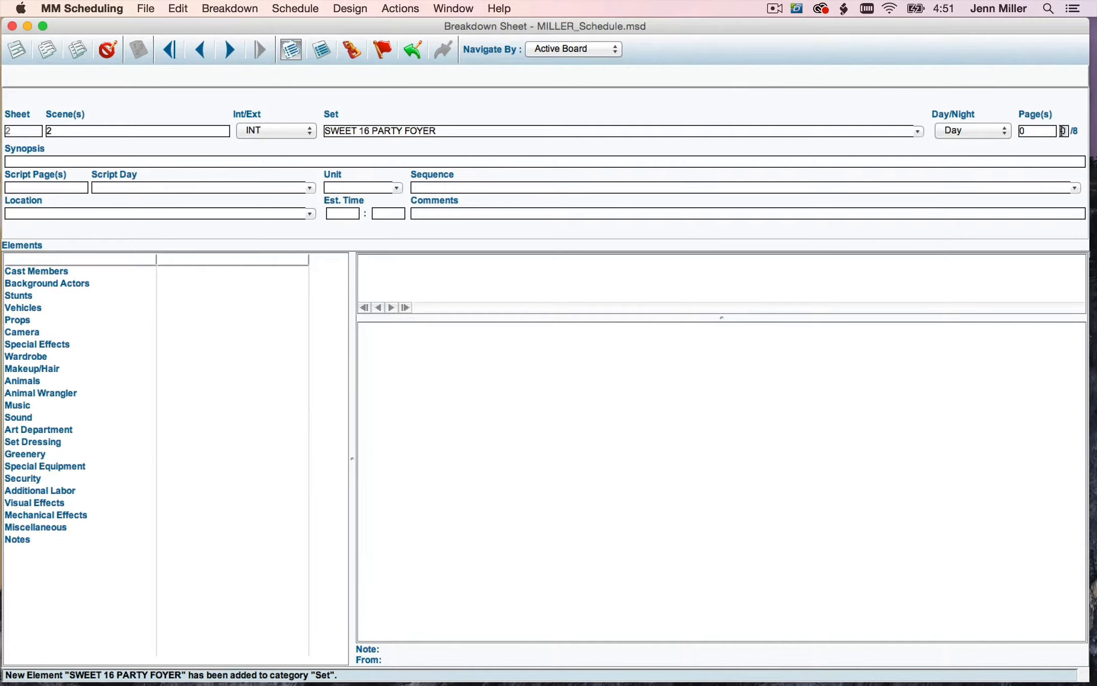
text(3)
Step: Enter the scene 2 synopsis "Birthday Girl opens door to guests, guests check out food."
click(23, 161)
text(Birthday Girl opens presents,)
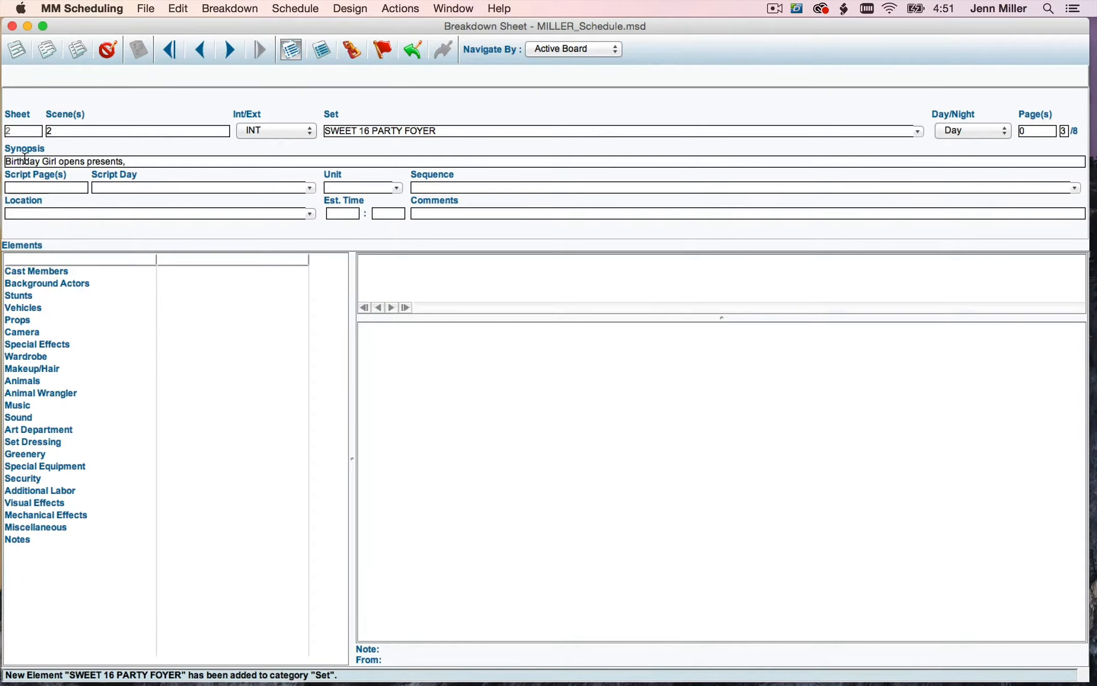
key(BackSpace)
key(BackSpace)
key(BackSpace)
key(BackSpace)
key(BackSpace)
key(BackSpace)
key(BackSpace)
key(BackSpace)
text(door to guests, guests check out food.)
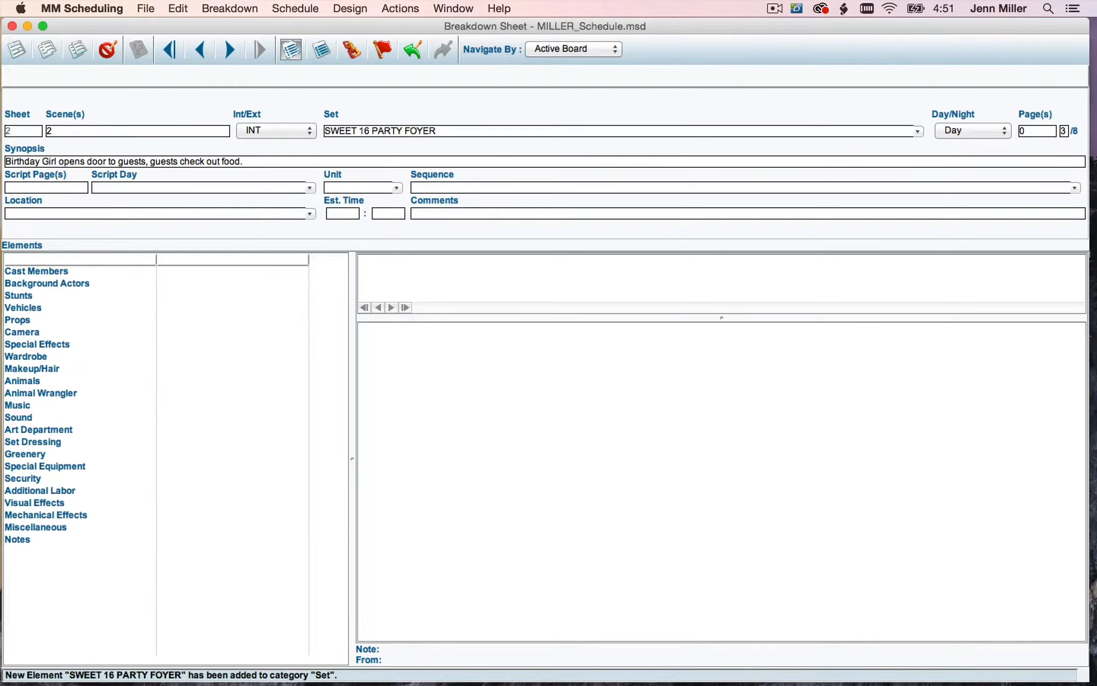
Step: Recheck scene 2's place in the script PDF, then accept the auto-save of the schedule and dismiss the version message
key(super+Tab)
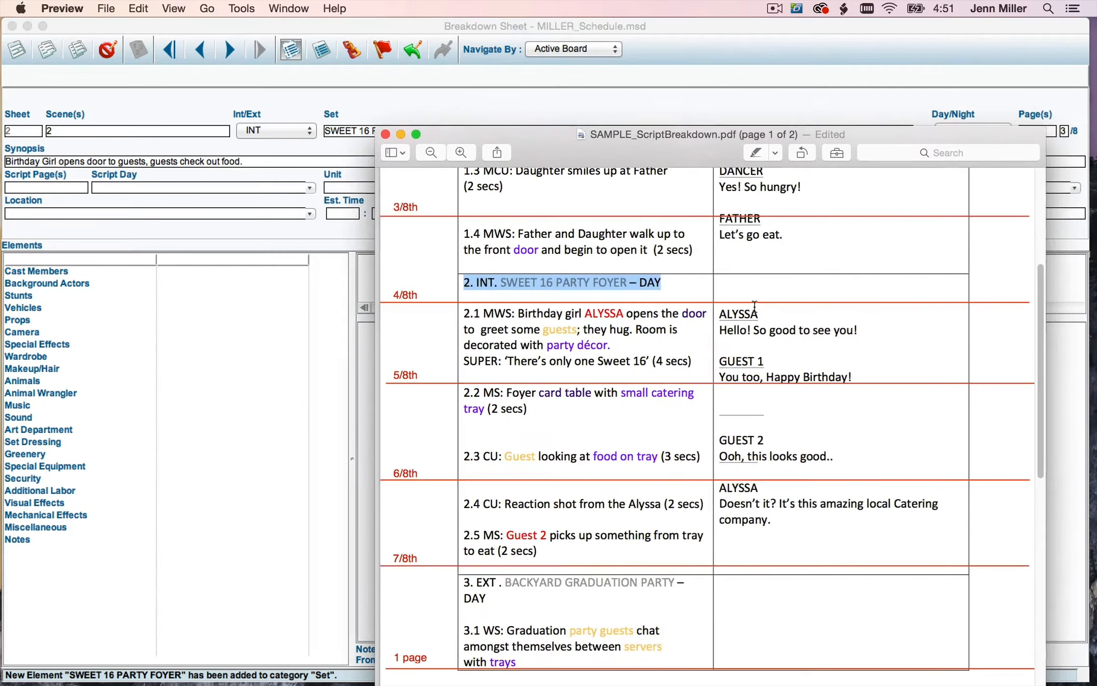
scroll(755, 307, up, 5)
scroll(755, 308, down, 3)
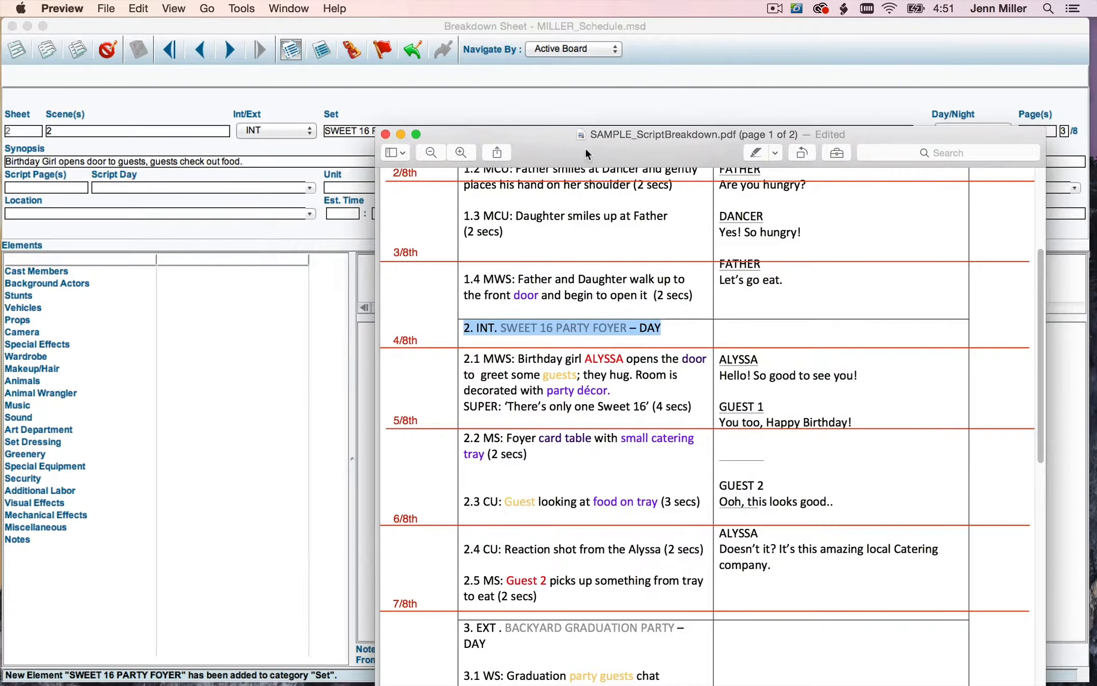
drag(589, 146, 1, 305)
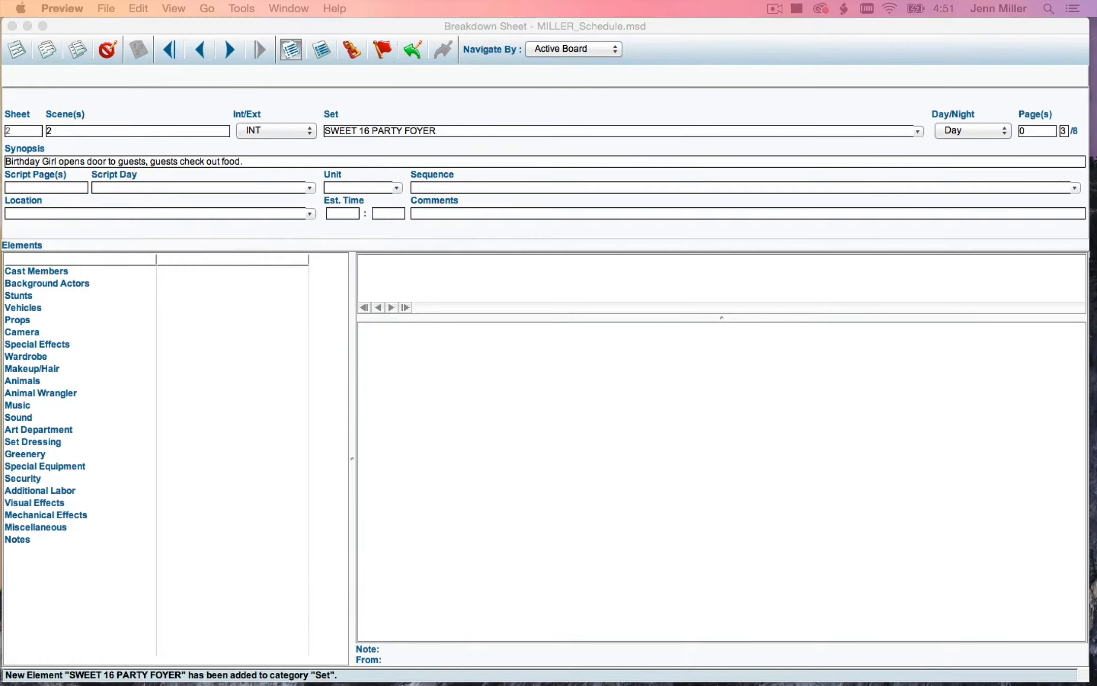
click(53, 239)
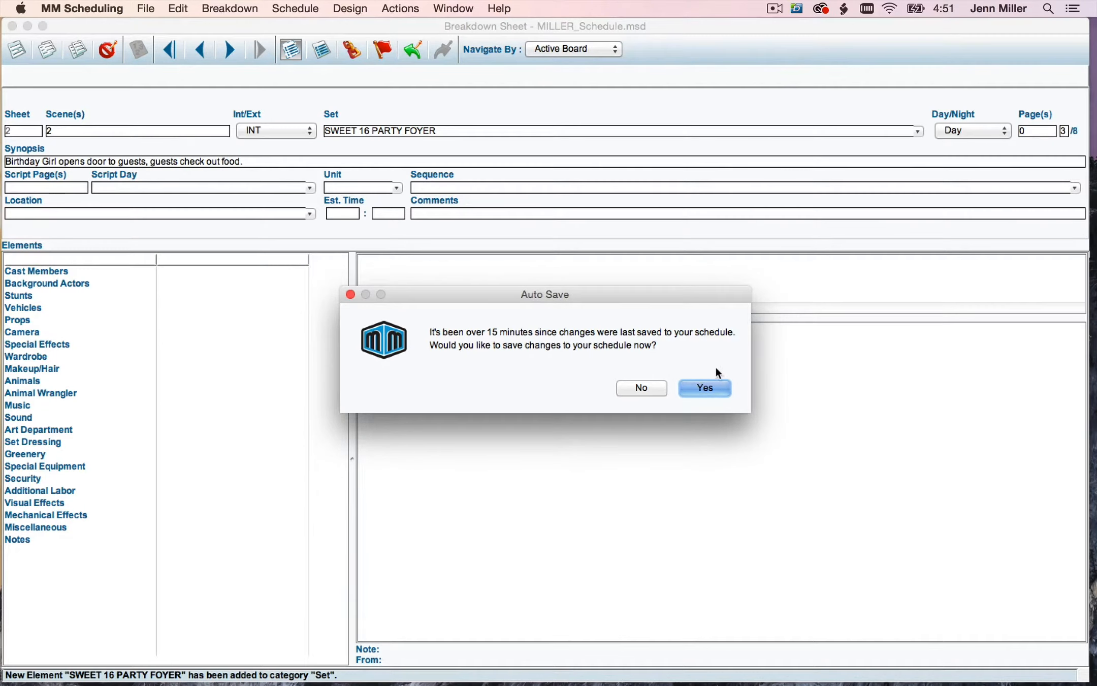
click(702, 389)
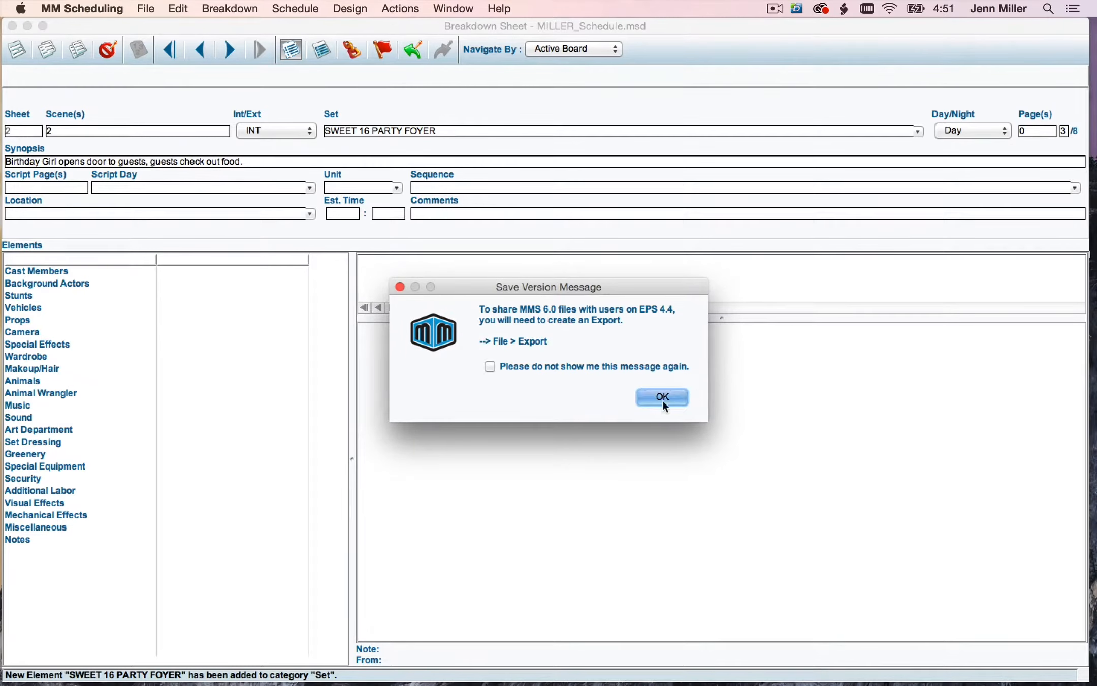
click(658, 396)
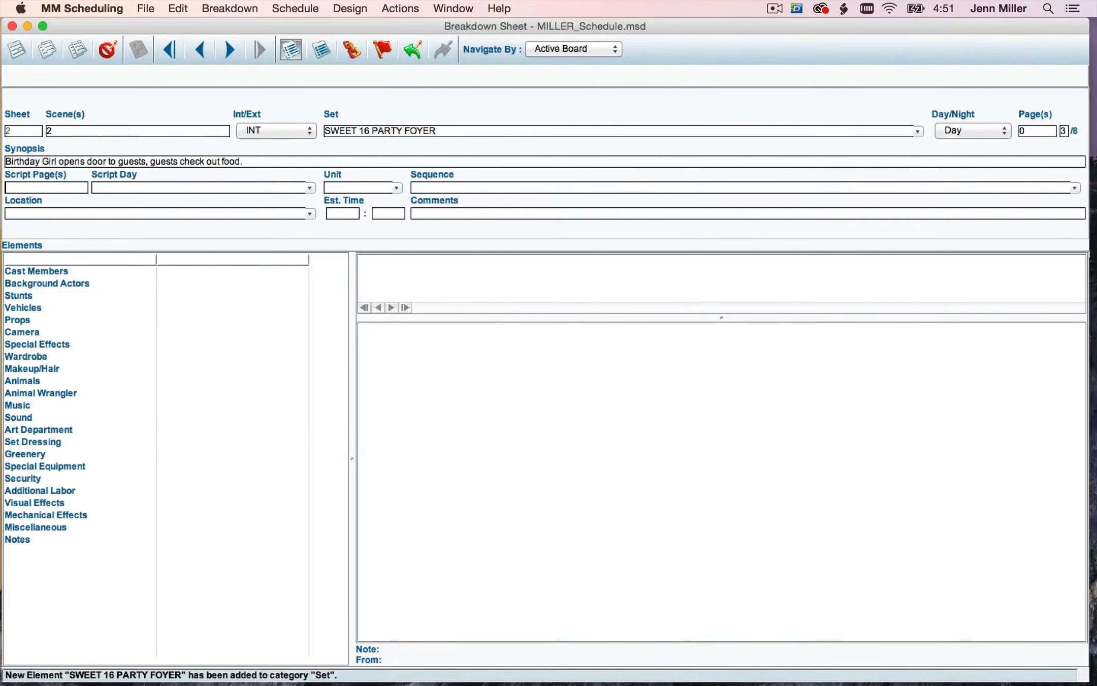
Step: Set scene 2's script page to 1 and its script day to Recital Day
click(28, 188)
text(1)
click(118, 189)
text(Recital Day)
key(Return)
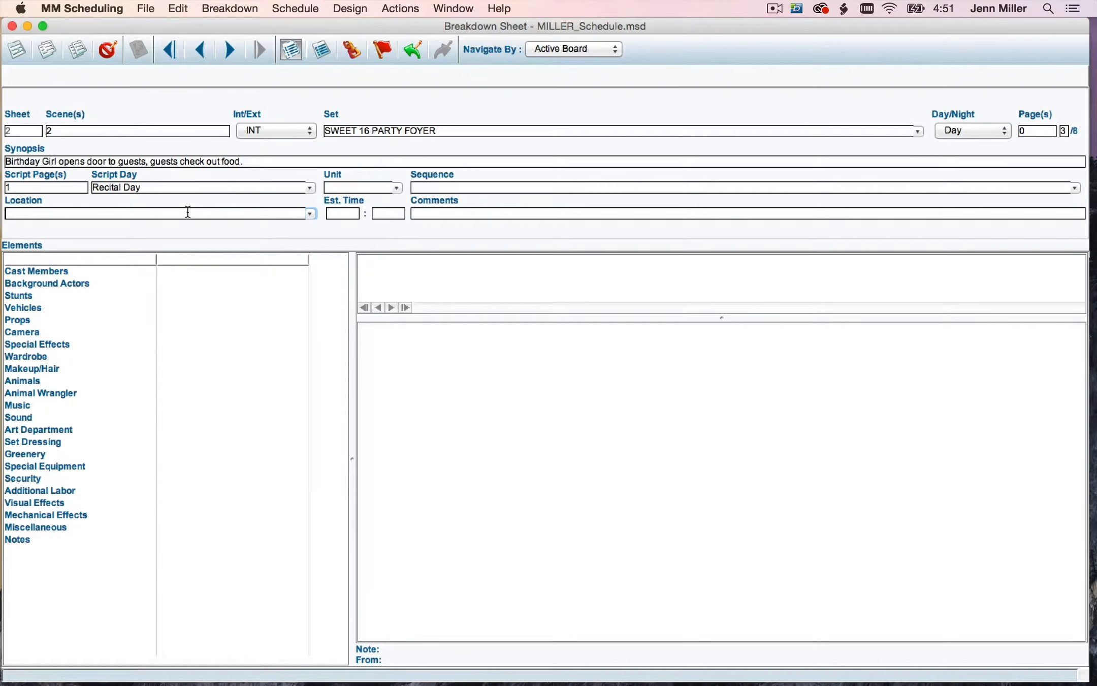
Step: Enter the inside of the chef's home in Sanford FL as scene 2's location, correcting the state abbreviation
text(Inside Chef Aaron's Home, Sanford DLF)
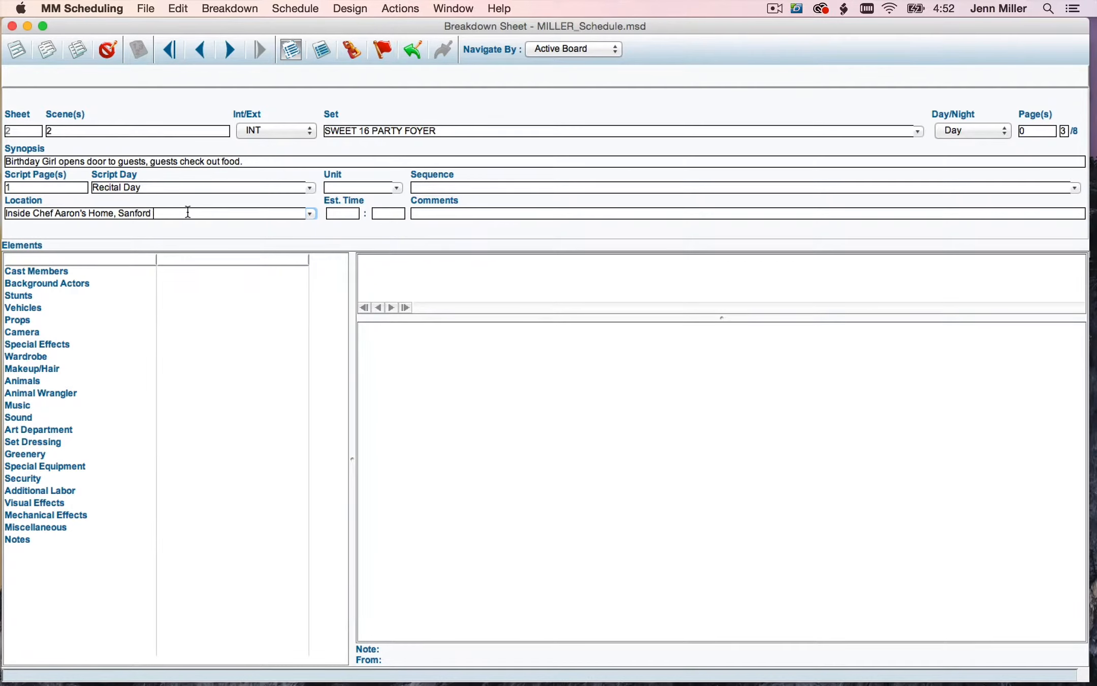
key(BackSpace)
key(BackSpace)
key(BackSpace)
text(FL)
drag(169, 214, 119, 214)
click(118, 214)
drag(114, 213, 4, 214)
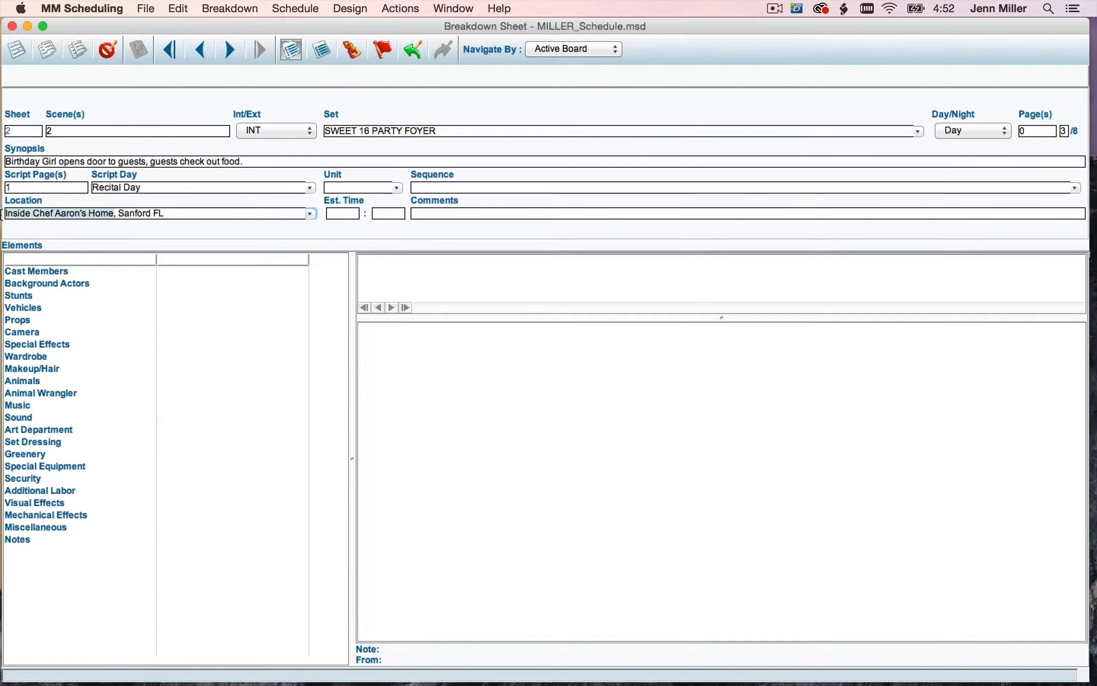
click(114, 213)
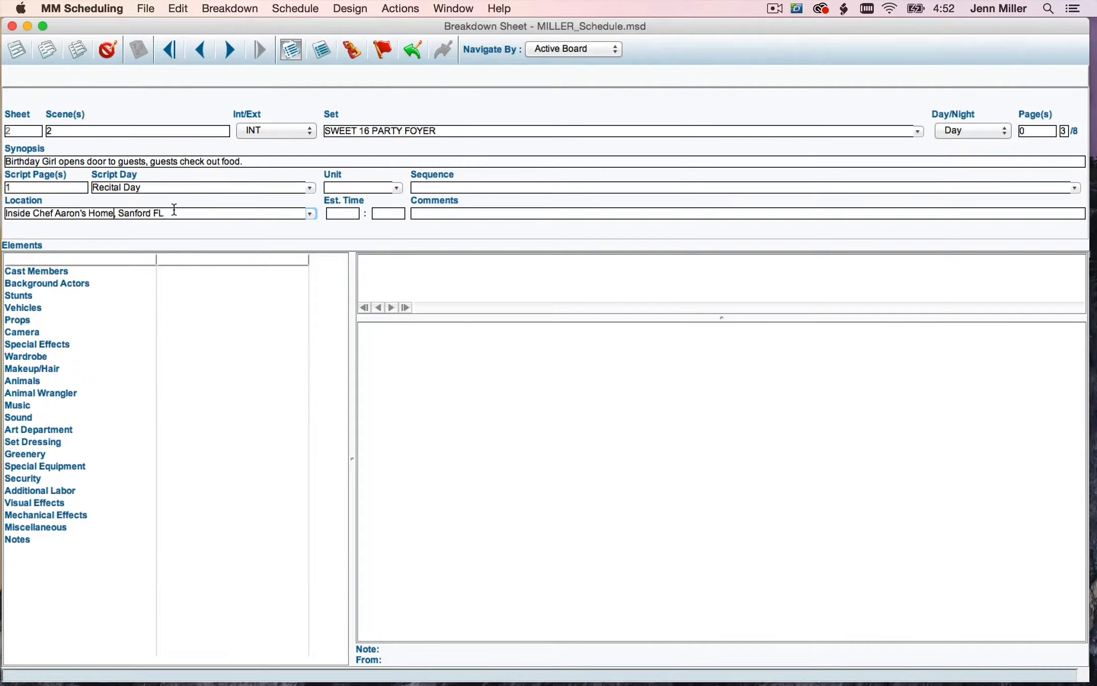
drag(166, 212, 4, 211)
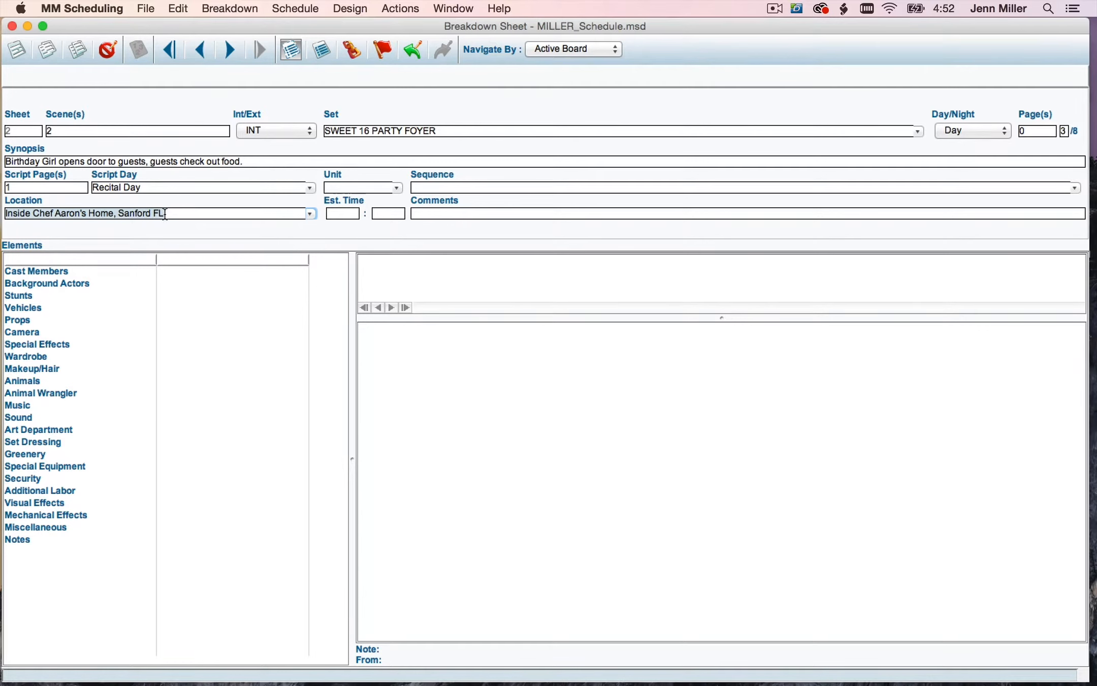
Step: Set scene 2's estimated time to 45 minutes
click(346, 213)
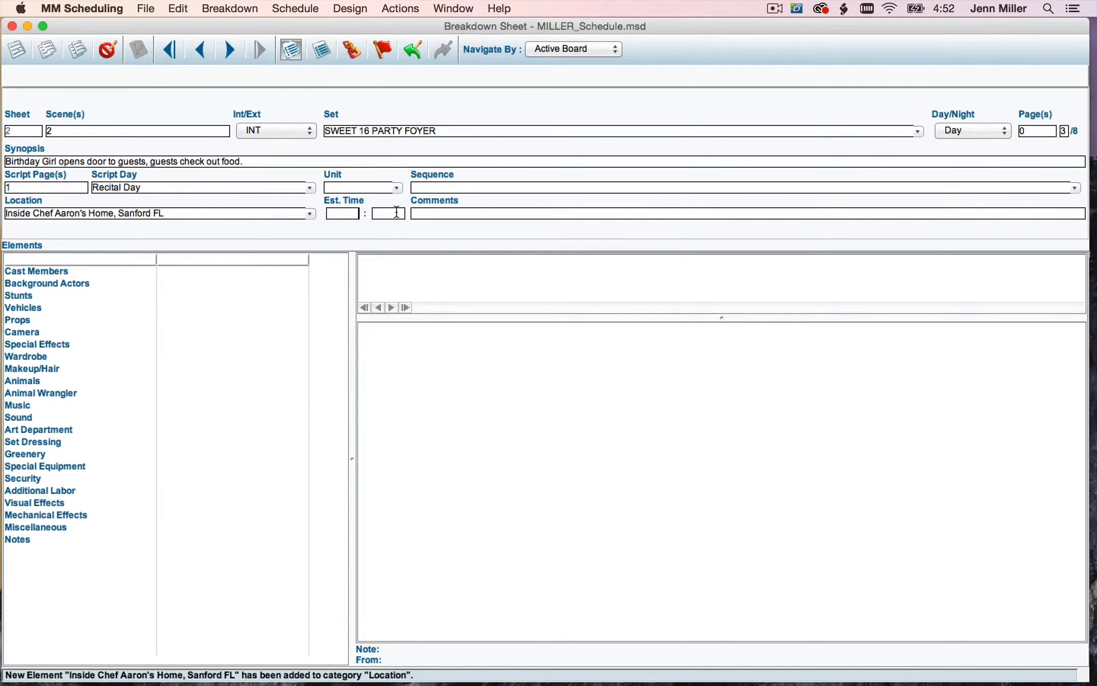
click(347, 210)
click(379, 215)
text(45)
Step: Review scene 2's shots in the script PDF, then add the birthday girl's character as a new cast member on the breakdown sheet
drag(1096, 36, 659, 14)
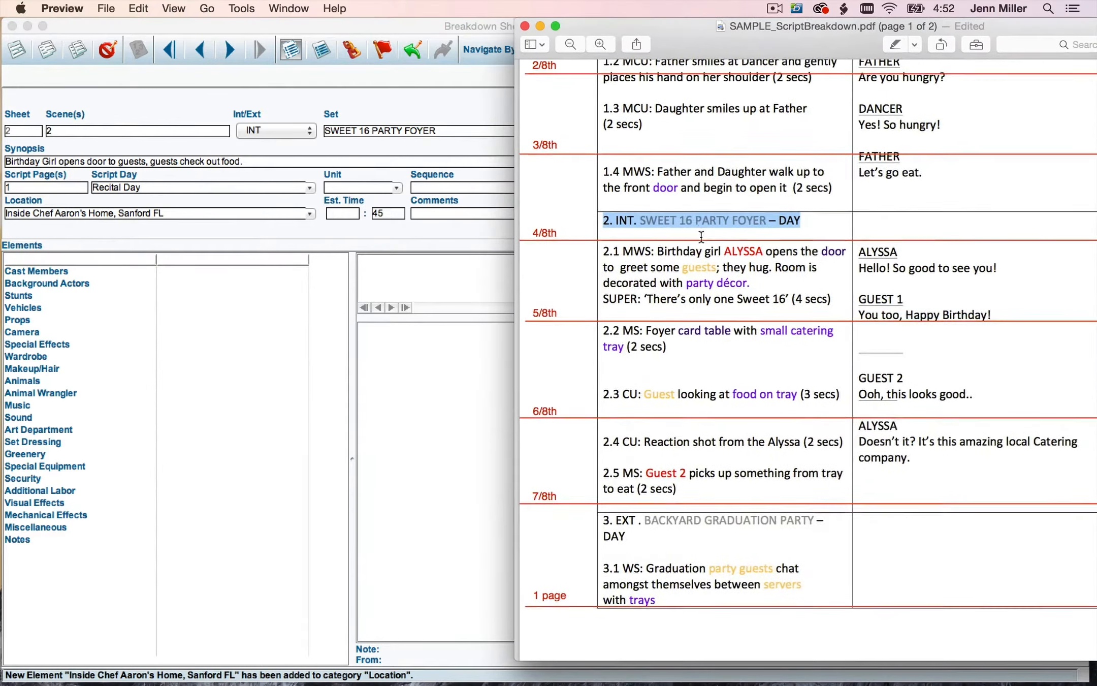
scroll(701, 236, up, 5)
scroll(701, 236, down, 3)
click(727, 245)
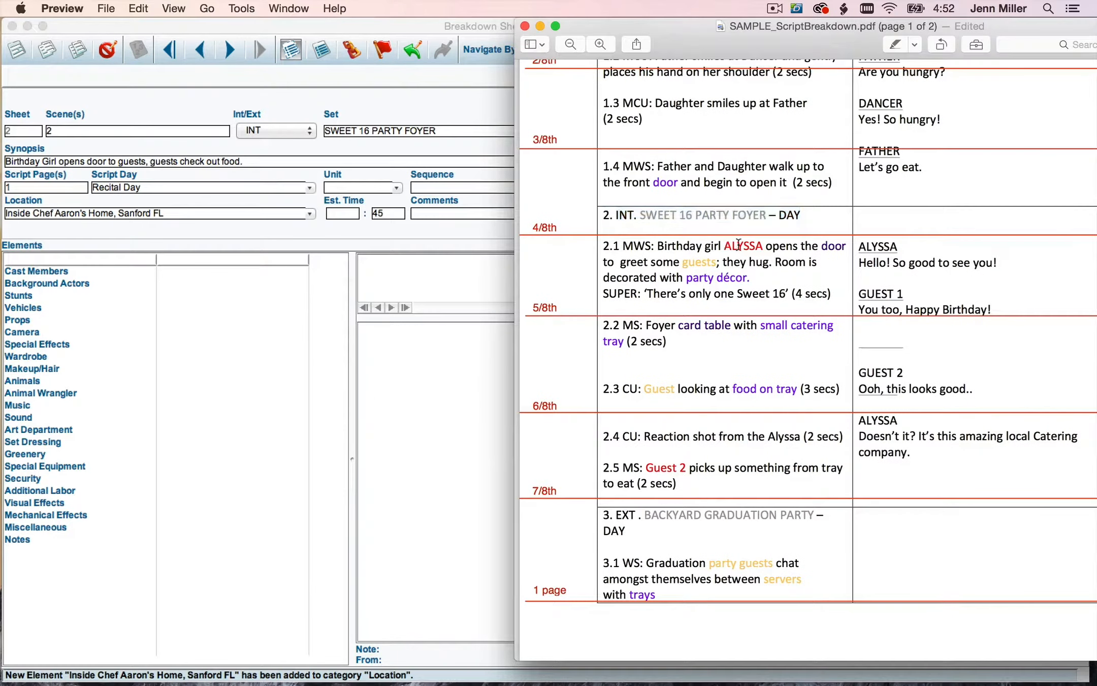
drag(763, 245, 727, 248)
drag(745, 51, 1096, 52)
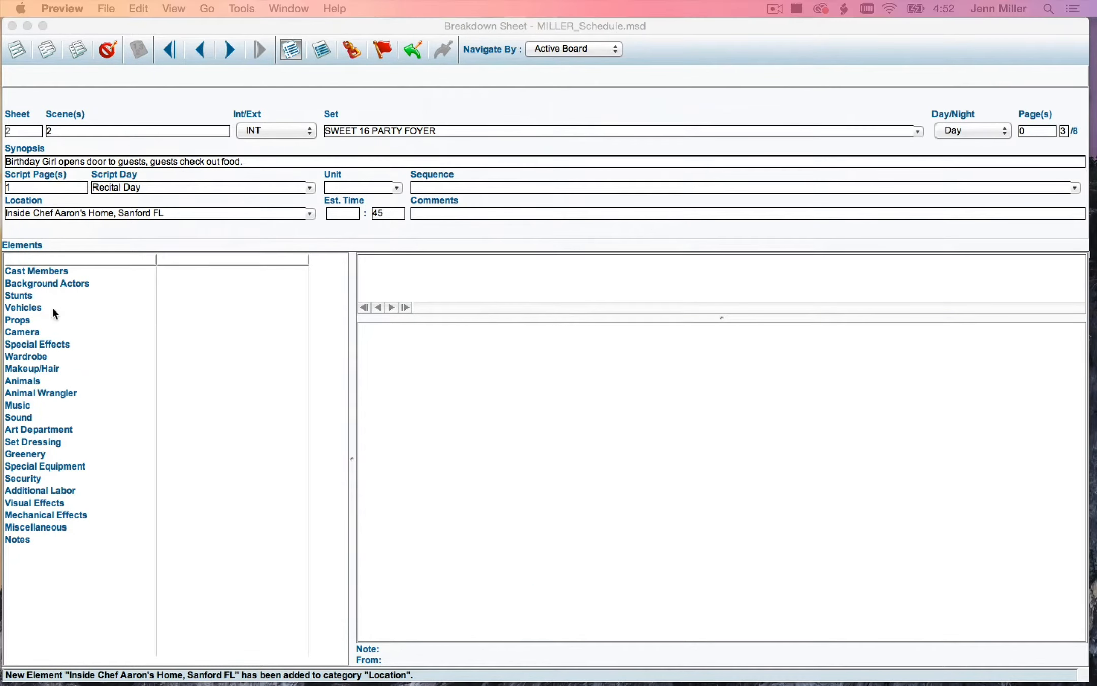
click(59, 265)
click(53, 269)
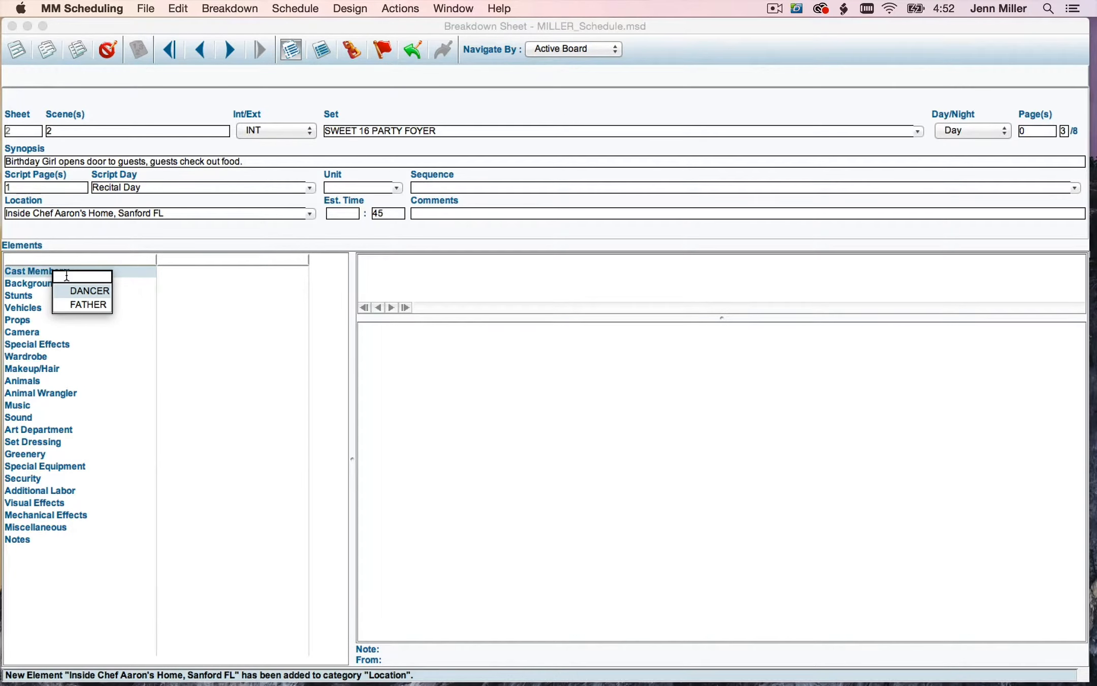
text(ALYSSA)
key(Return)
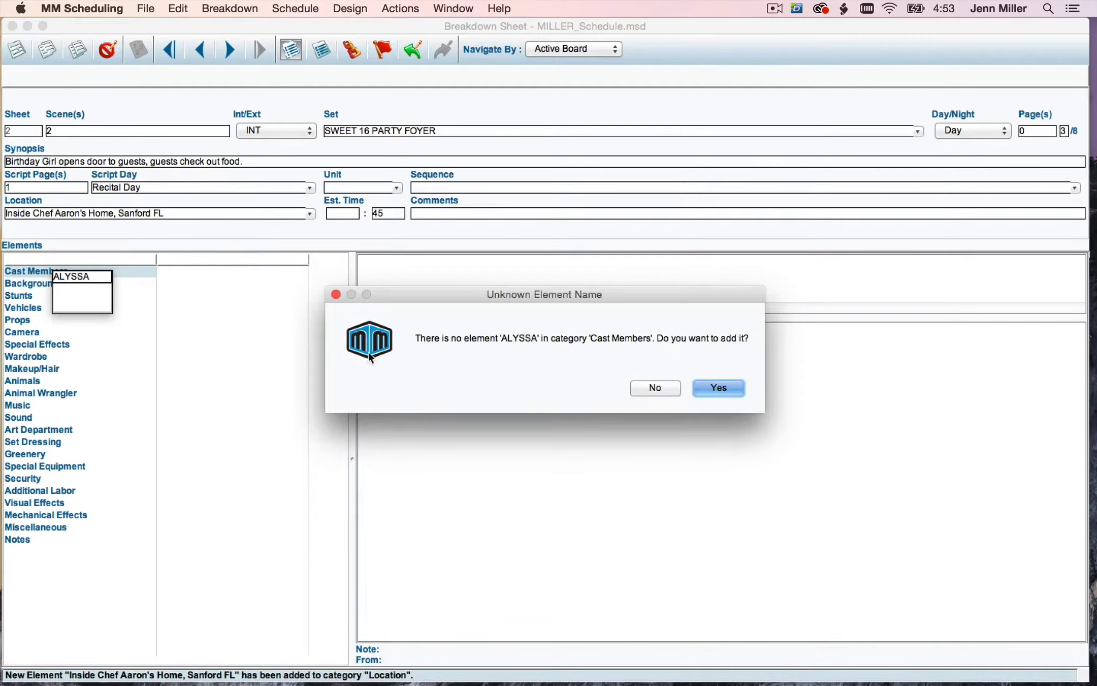
click(711, 389)
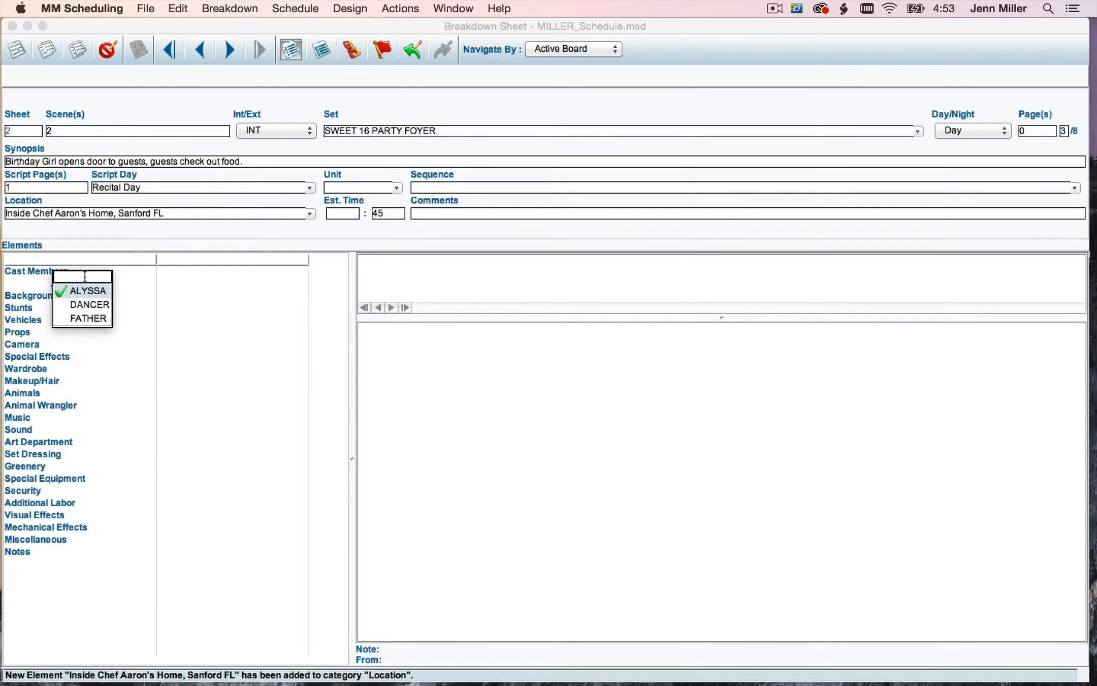
Step: Add GUEST 1 and GUEST 2 as new cast members on scene 2's sheet
text(GUEST 1)
key(Return)
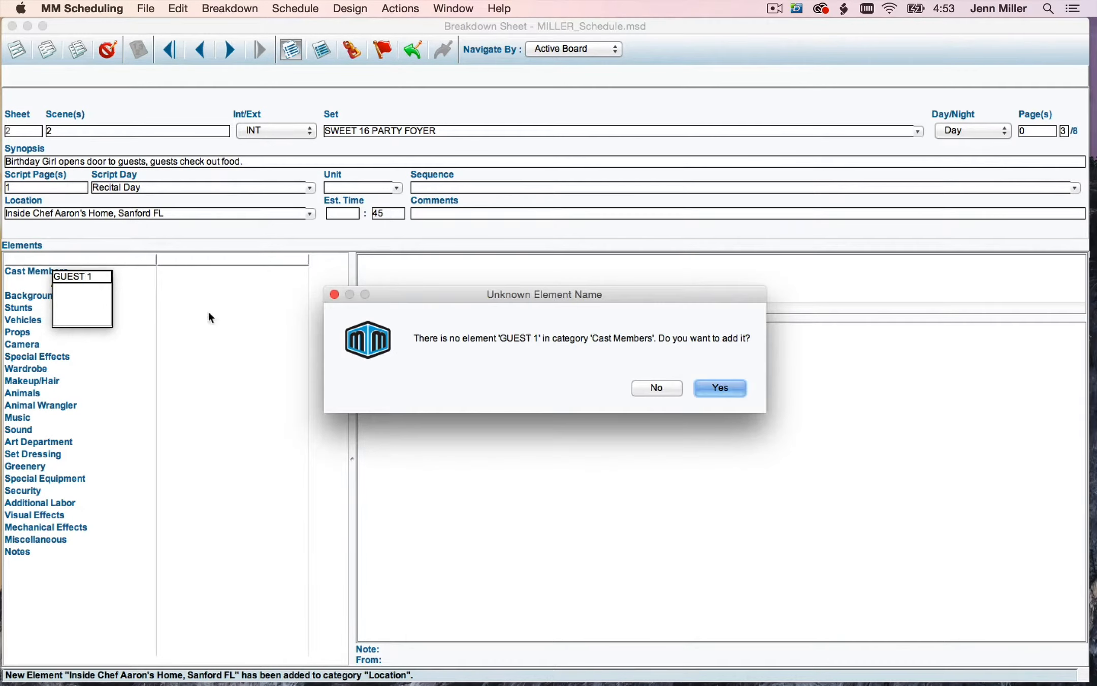
click(731, 389)
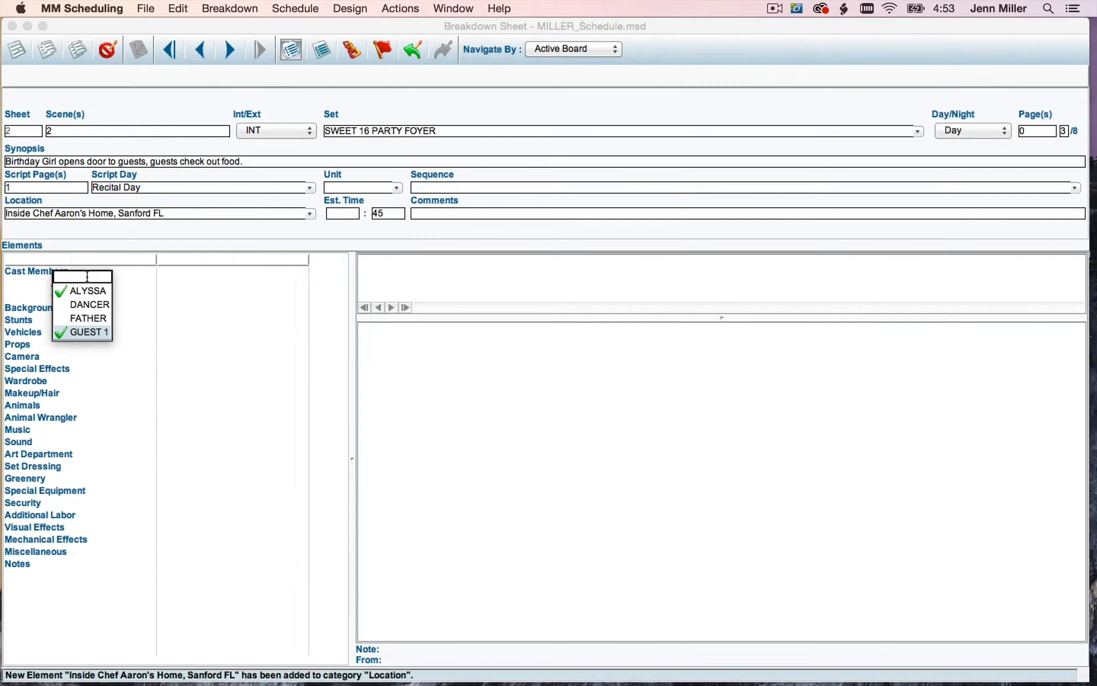
text(GUEST 2)
key(Return)
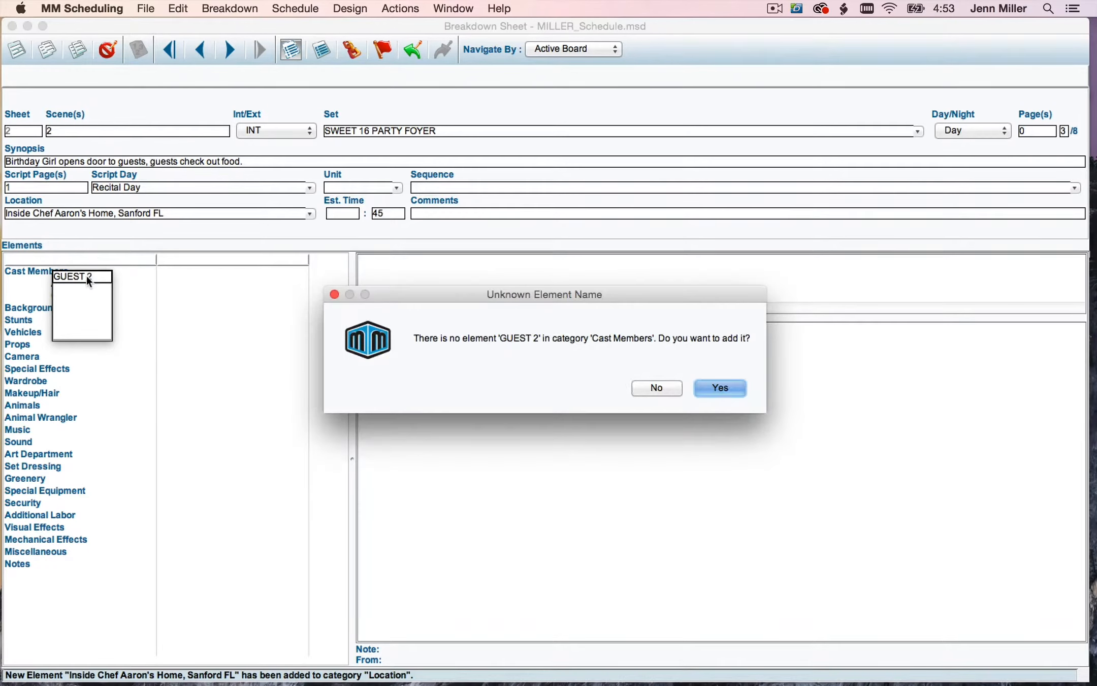
click(724, 389)
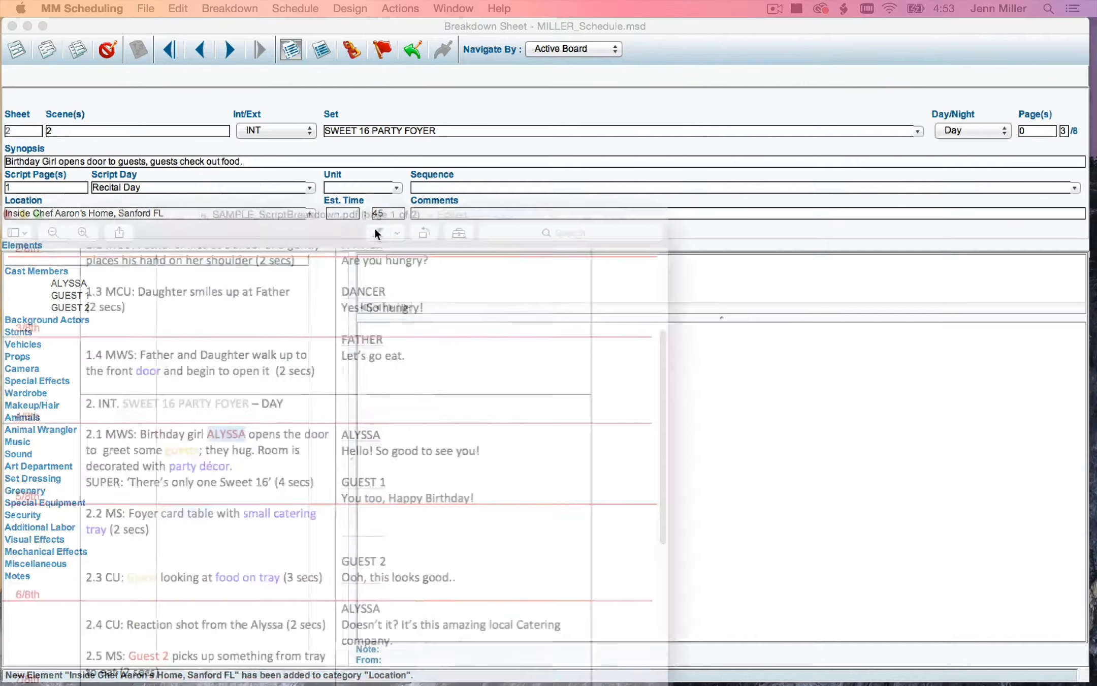
Step: Review scene 2's remaining items in the script PDF, then add the existing Door element to its set dressing
drag(374, 229, 755, 94)
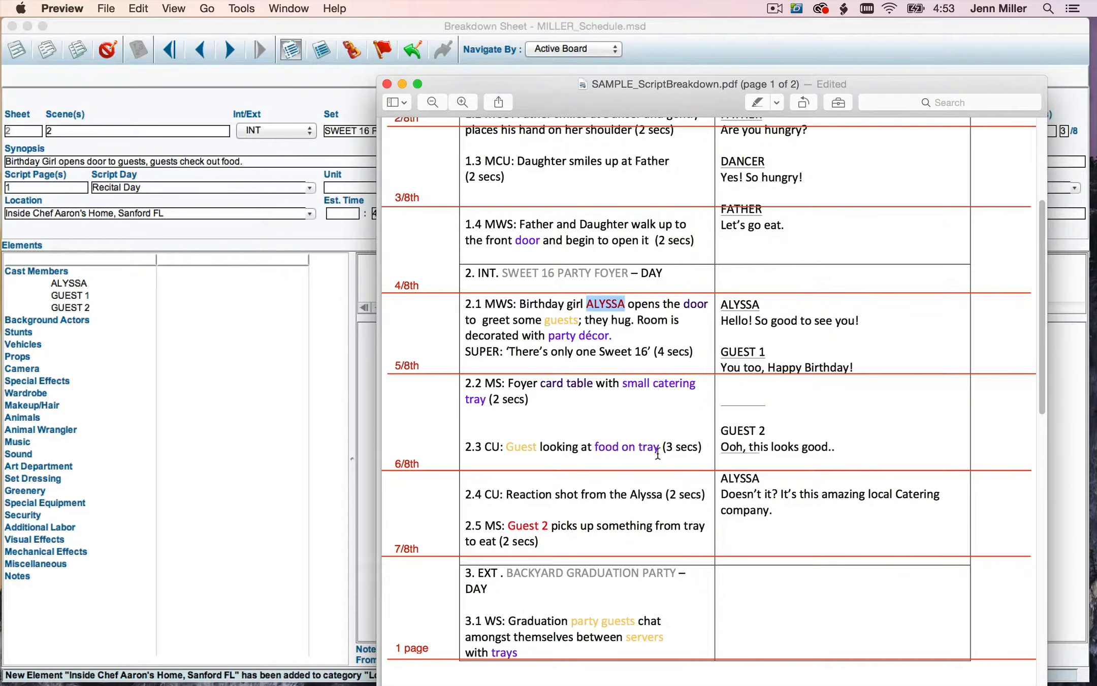
click(702, 73)
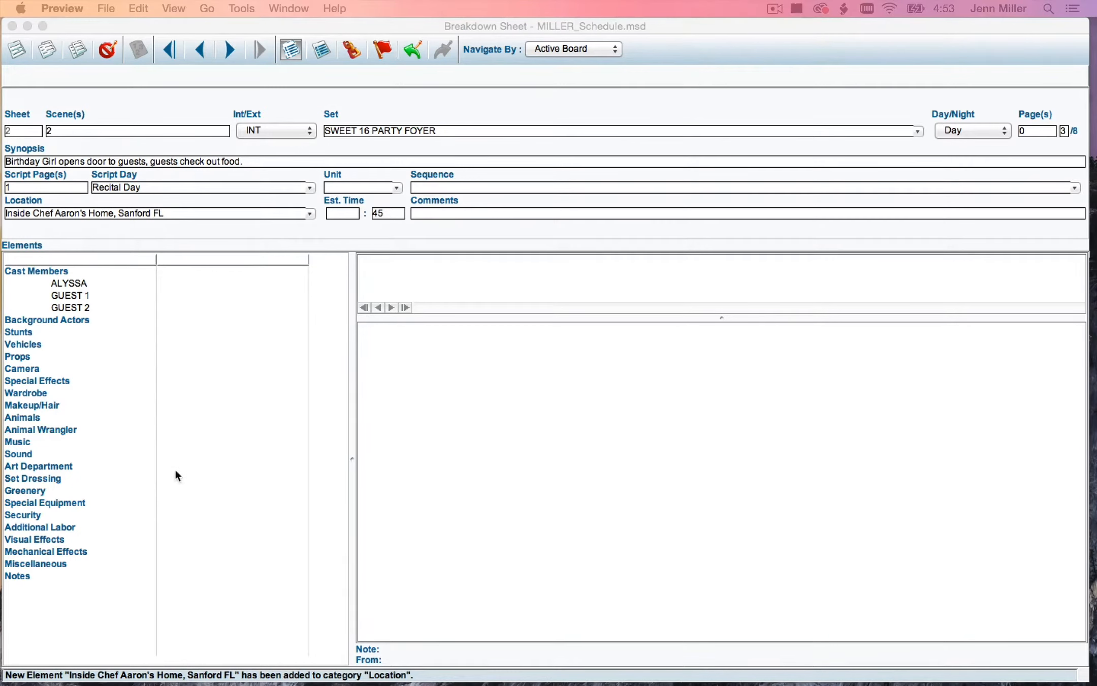
double_click(48, 479)
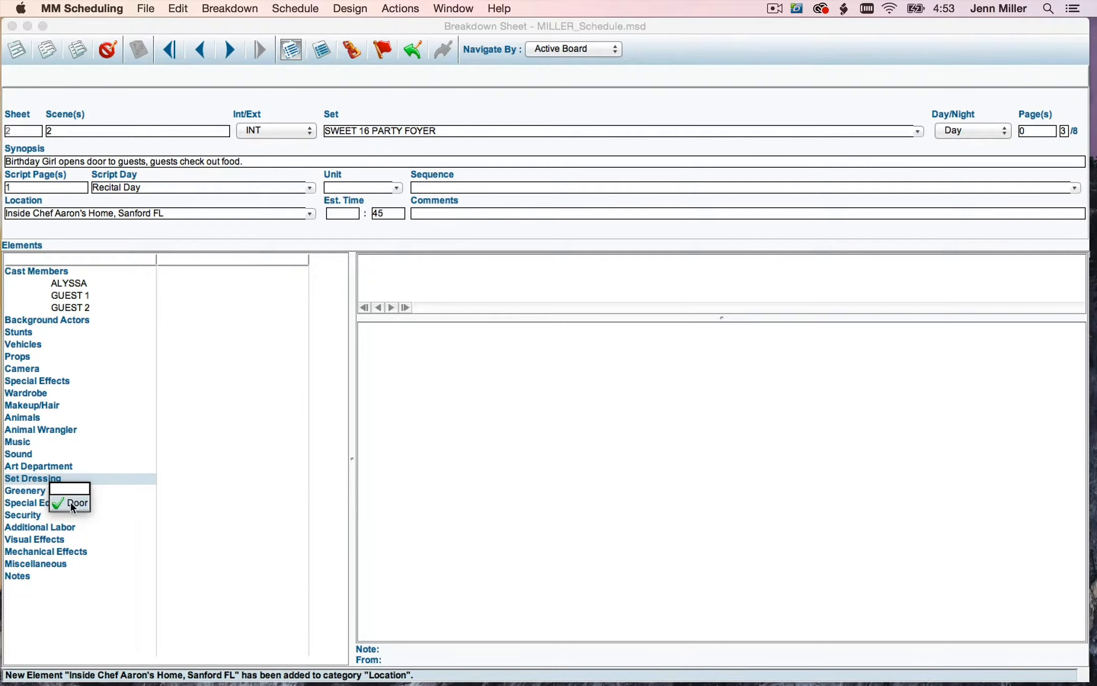
click(72, 504)
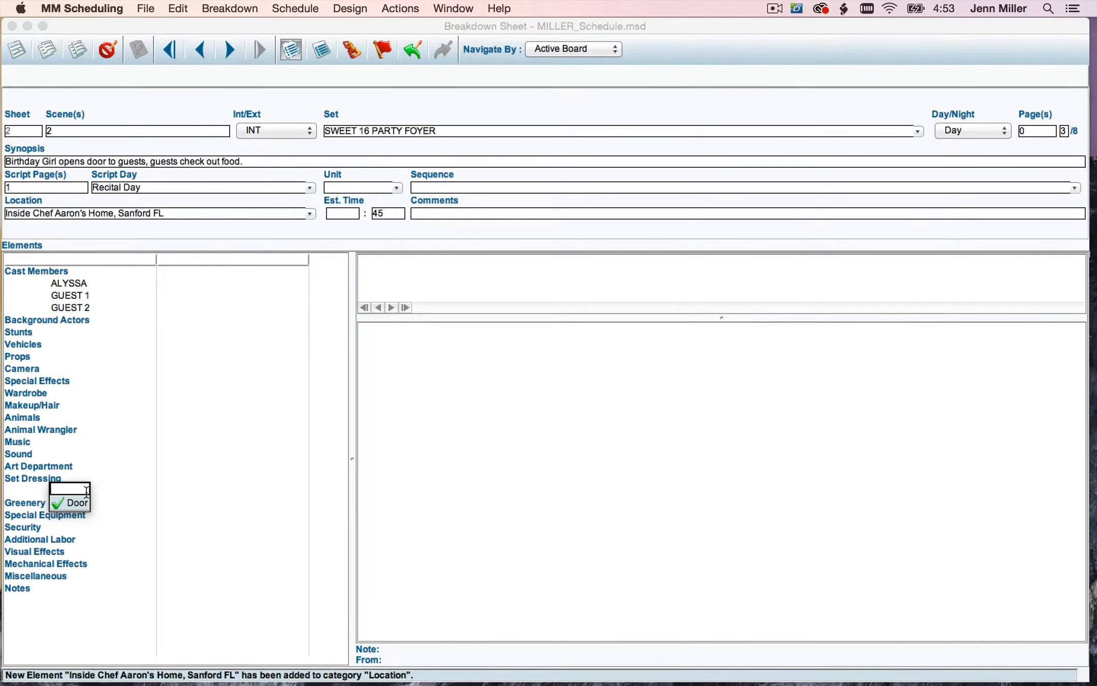
Step: Create a new set dressing element called Playground Door on scene 2's sheet
text(Playground)
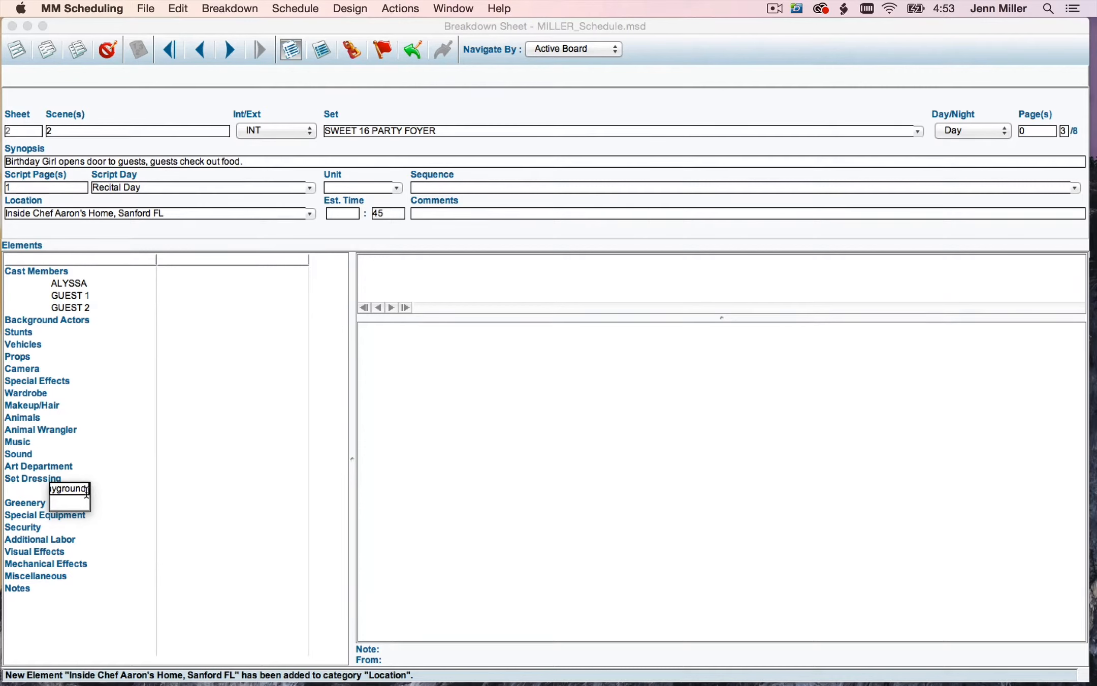
text( Door)
key(Return)
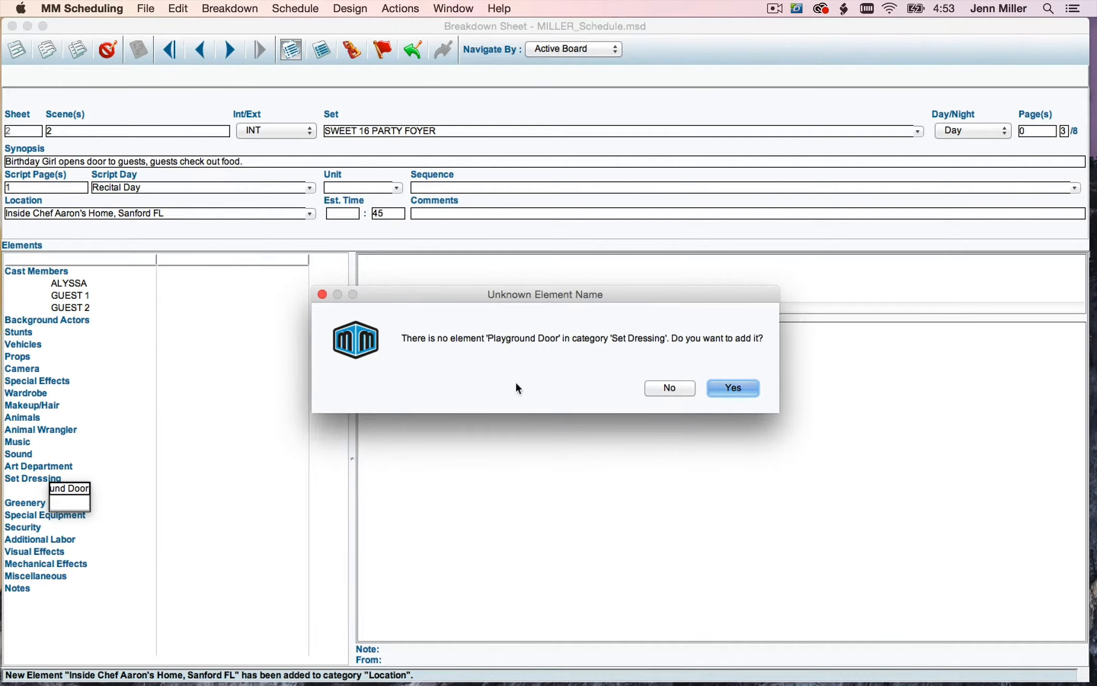
click(751, 390)
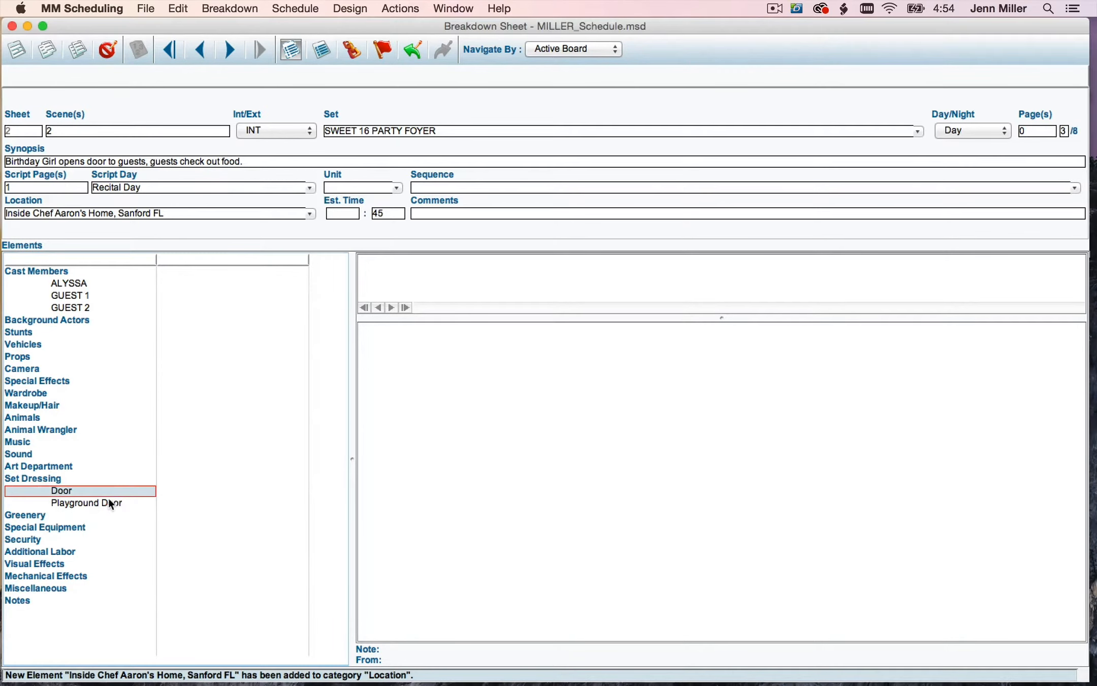
Step: Remove Playground Door from scene 2's set dressing
click(99, 503)
click(74, 489)
click(75, 504)
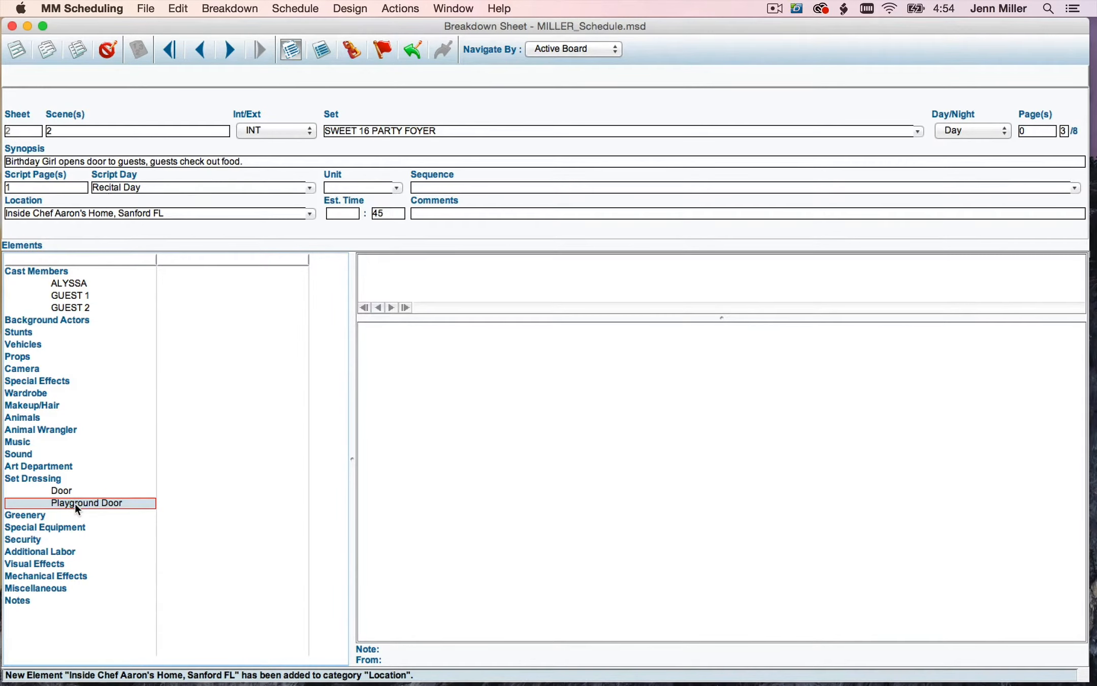
key(Delete)
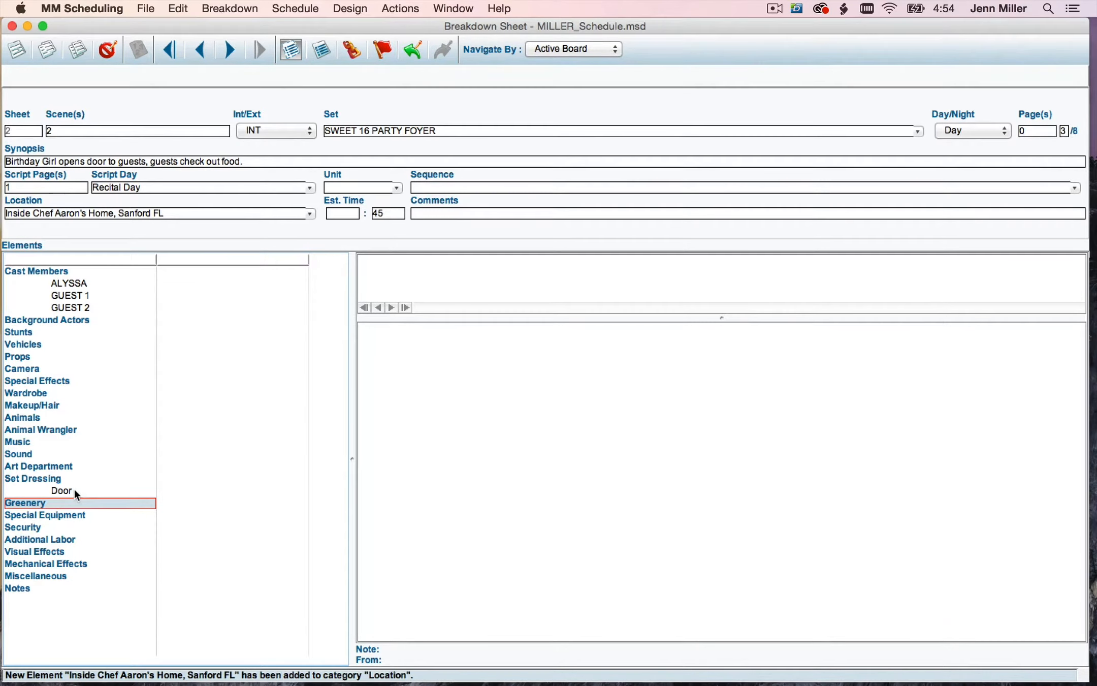
Step: Remove Door from scene 2's set dressing and assign it again from the existing elements
click(73, 491)
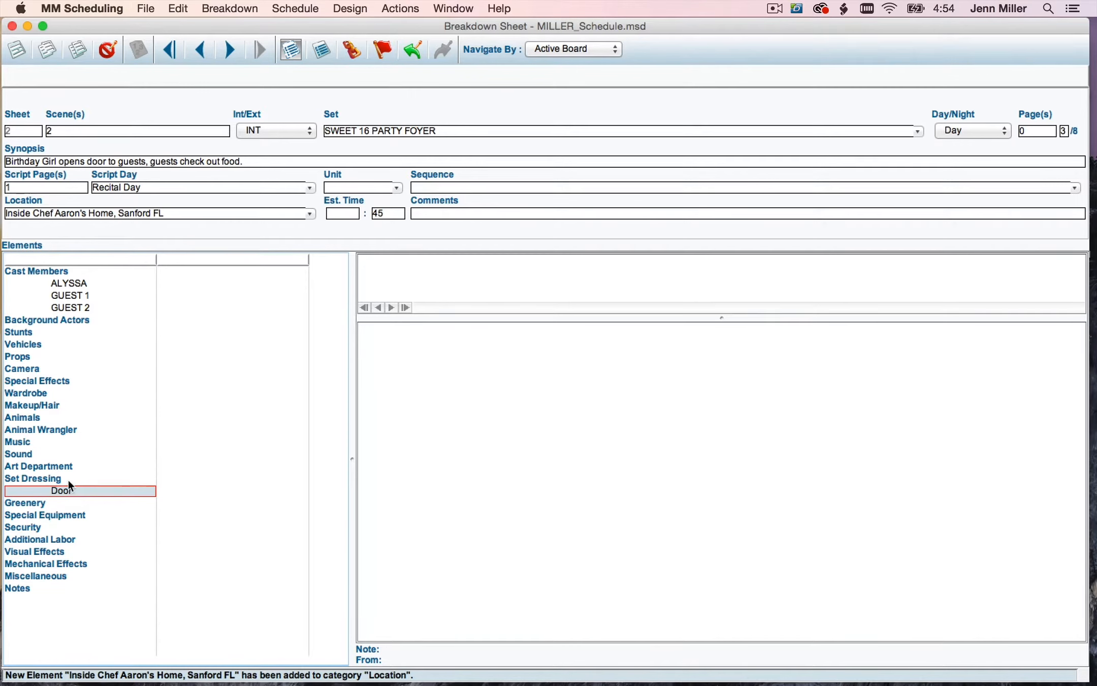
click(69, 482)
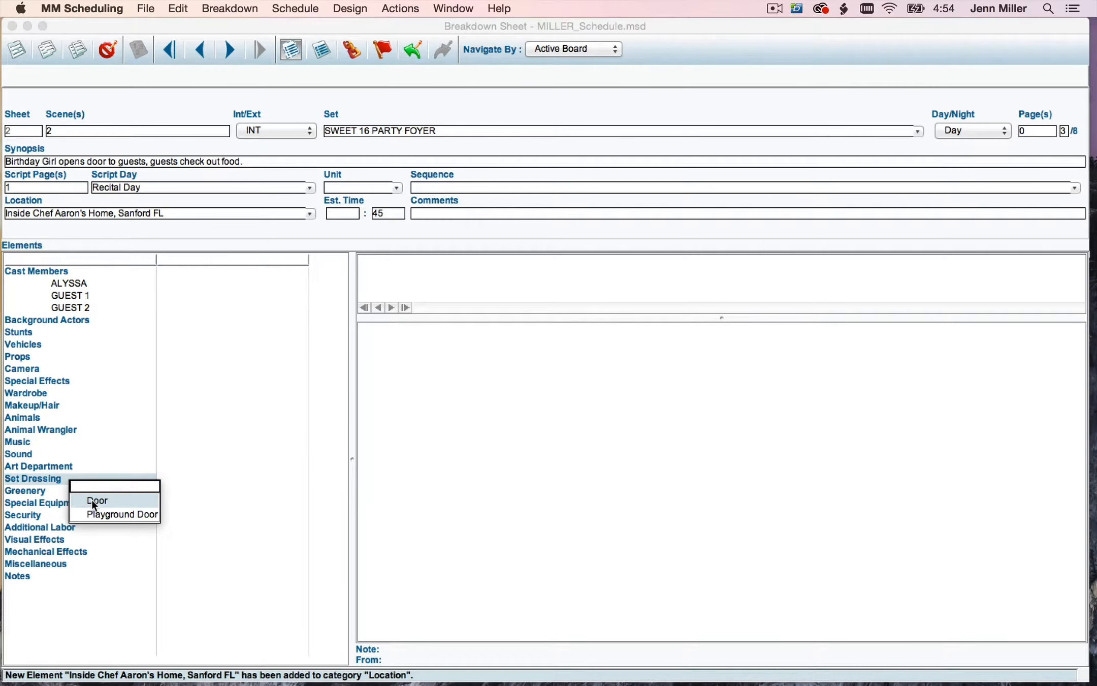
click(87, 502)
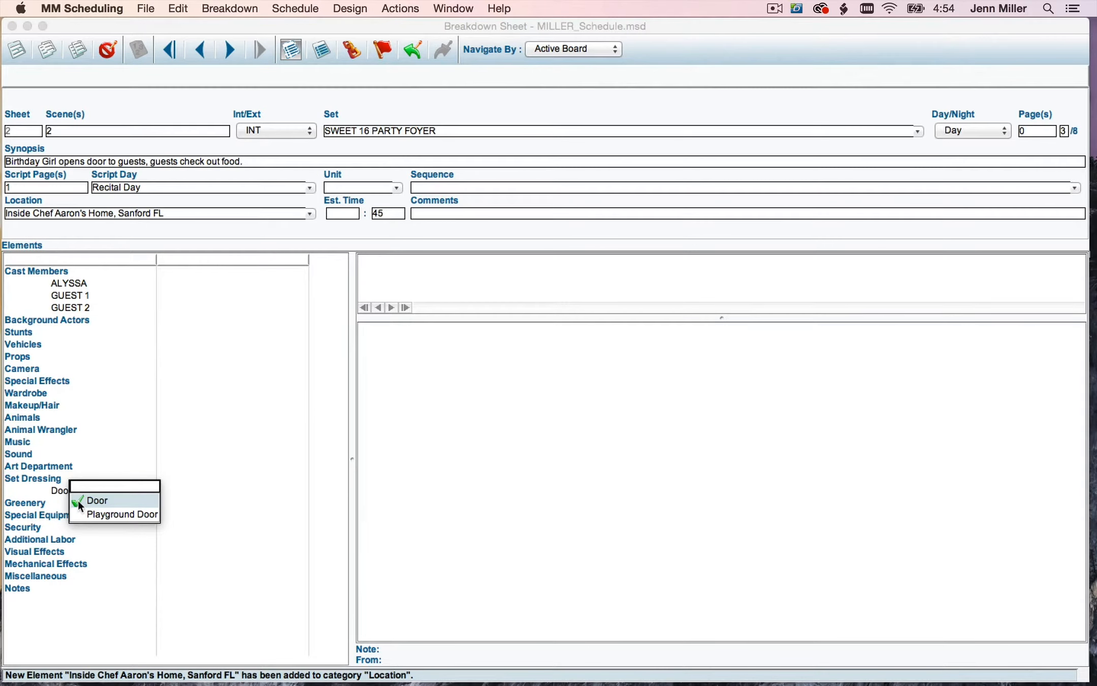
click(128, 443)
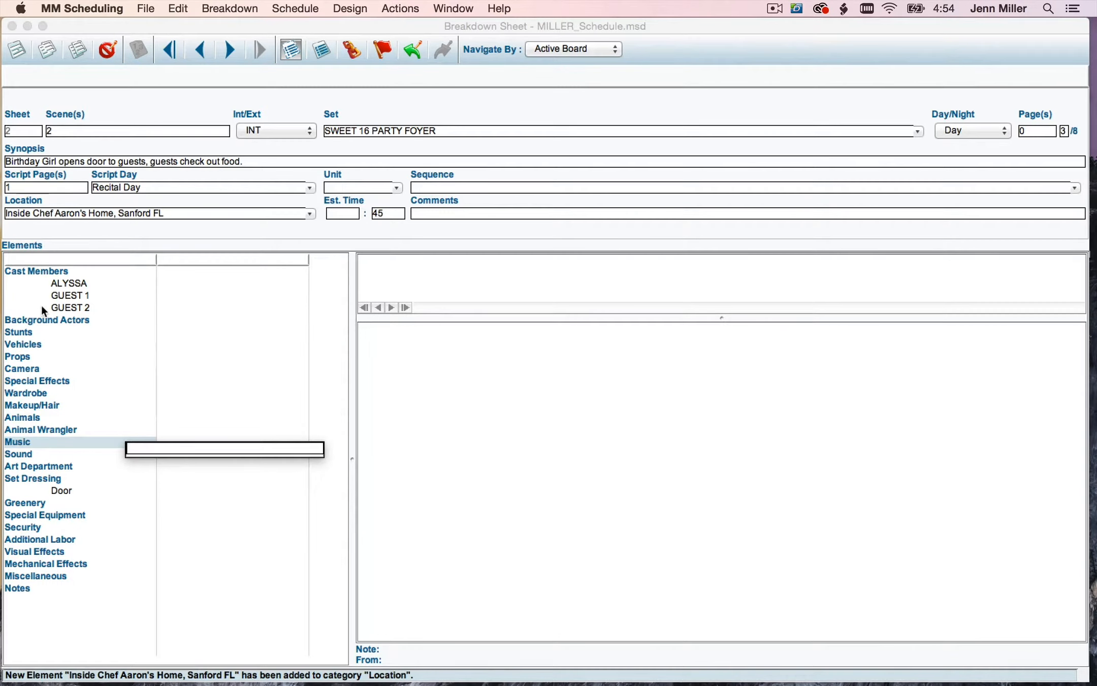
Step: Add Party Decor and Small Catering Tray as new props for scene 2
click(36, 360)
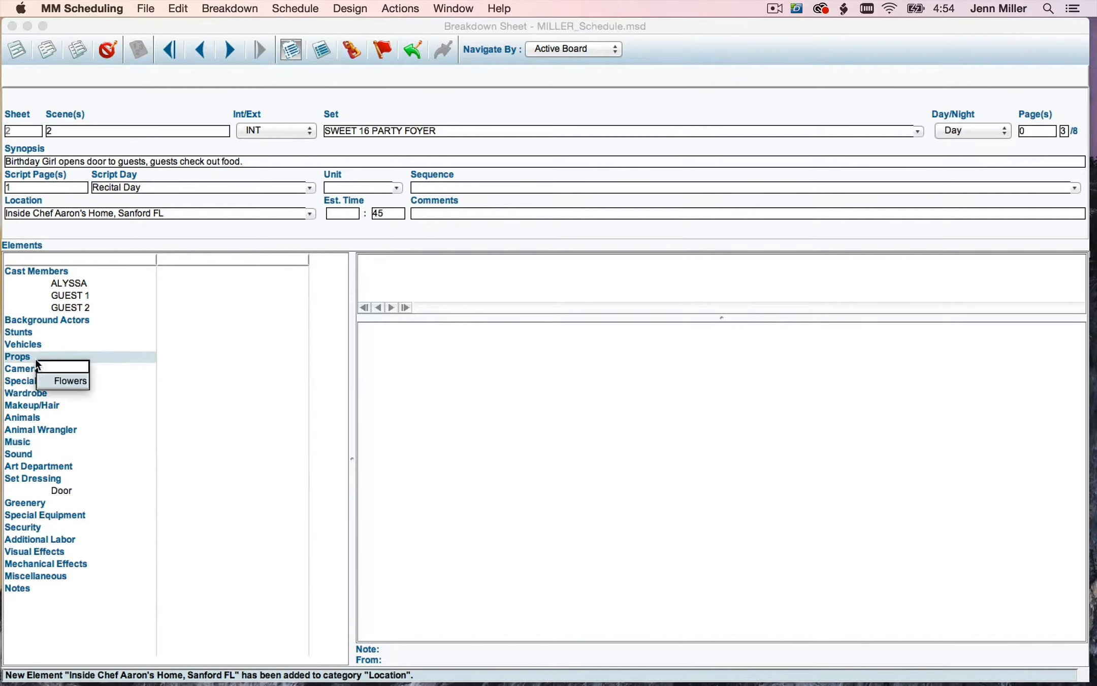
text(Party Decor)
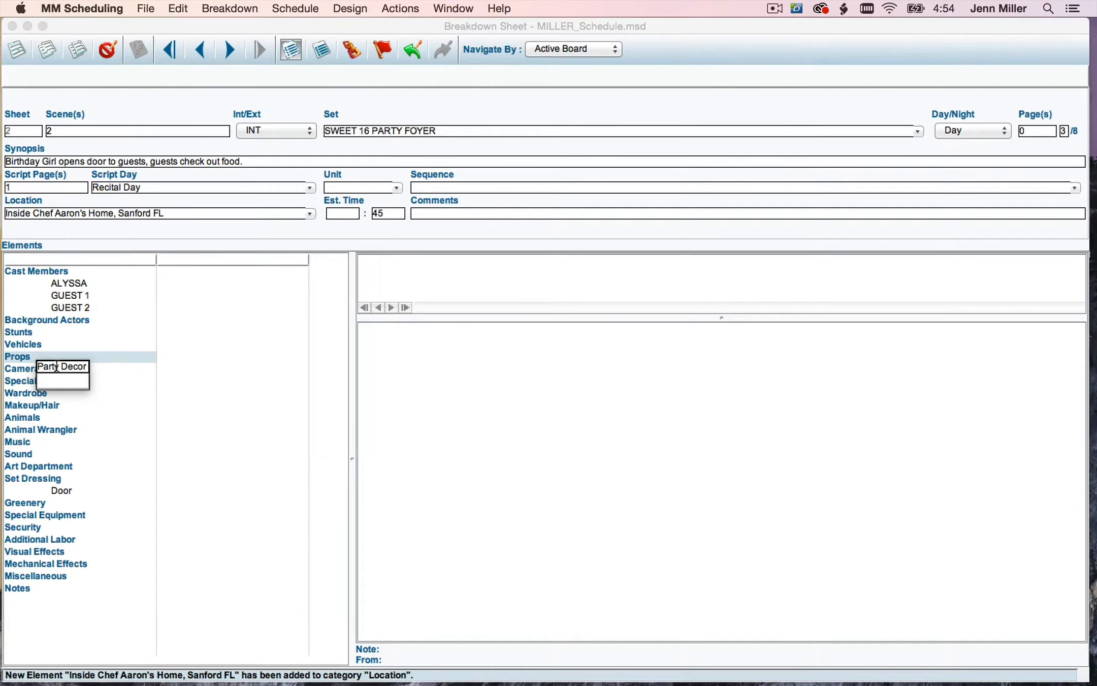
key(Return)
key(Return)
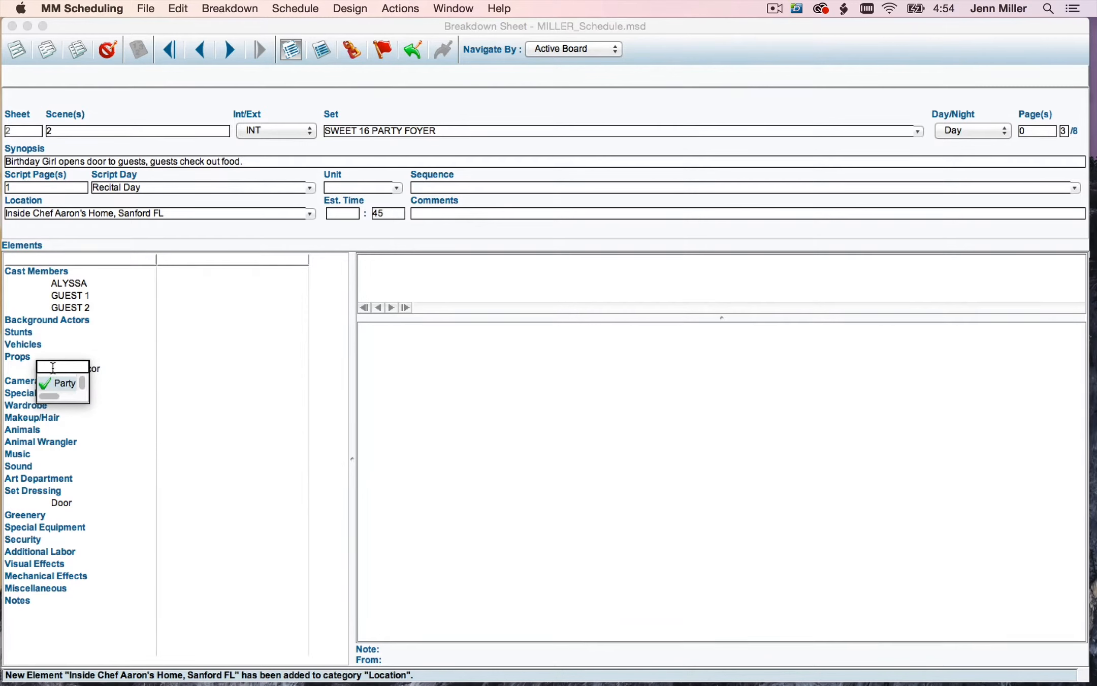
text(Small Catering)
text( Tray)
key(Return)
click(745, 386)
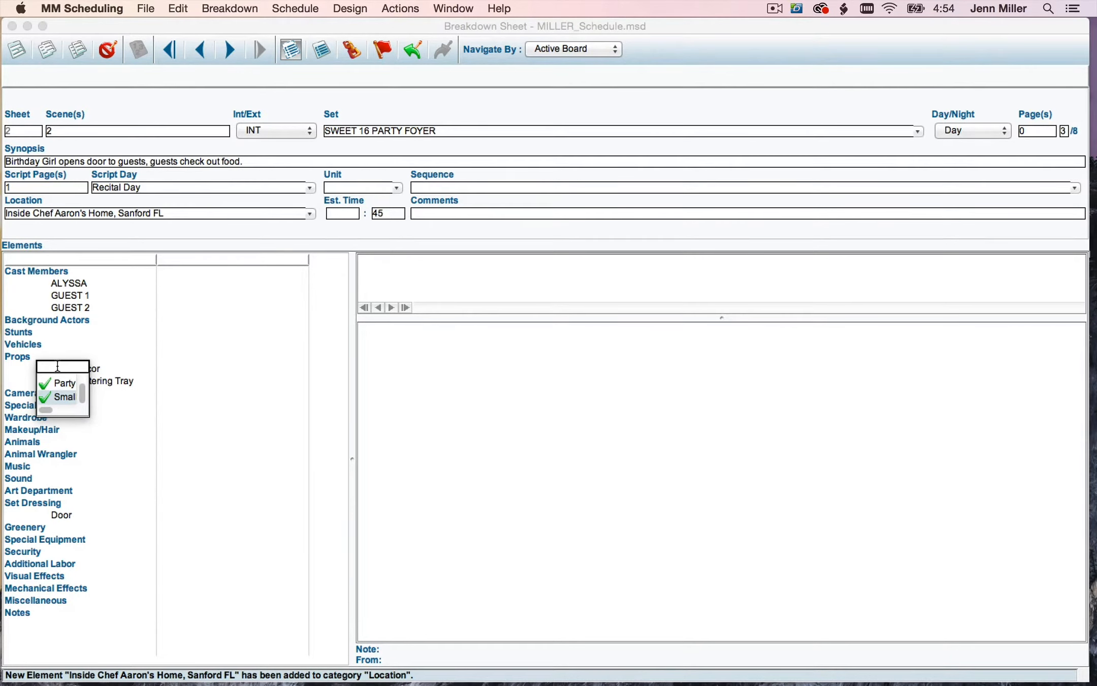
Step: Add Food on a Tray as a new prop for scene 2 and finish the props entry
text(Food on)
text( a Tray)
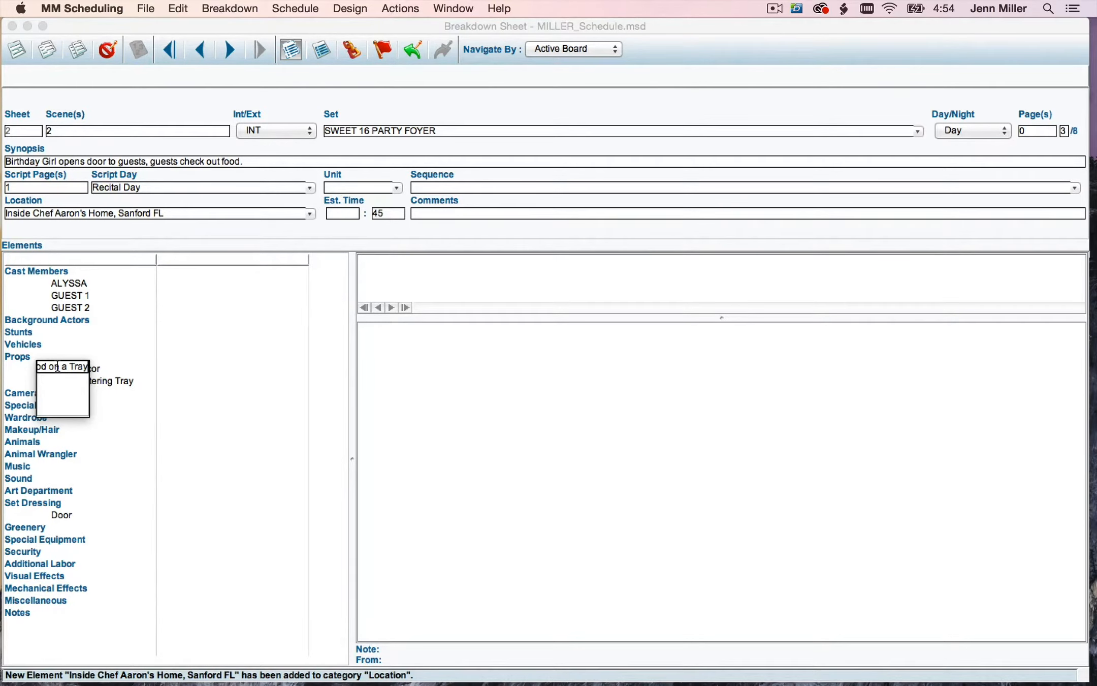
key(Return)
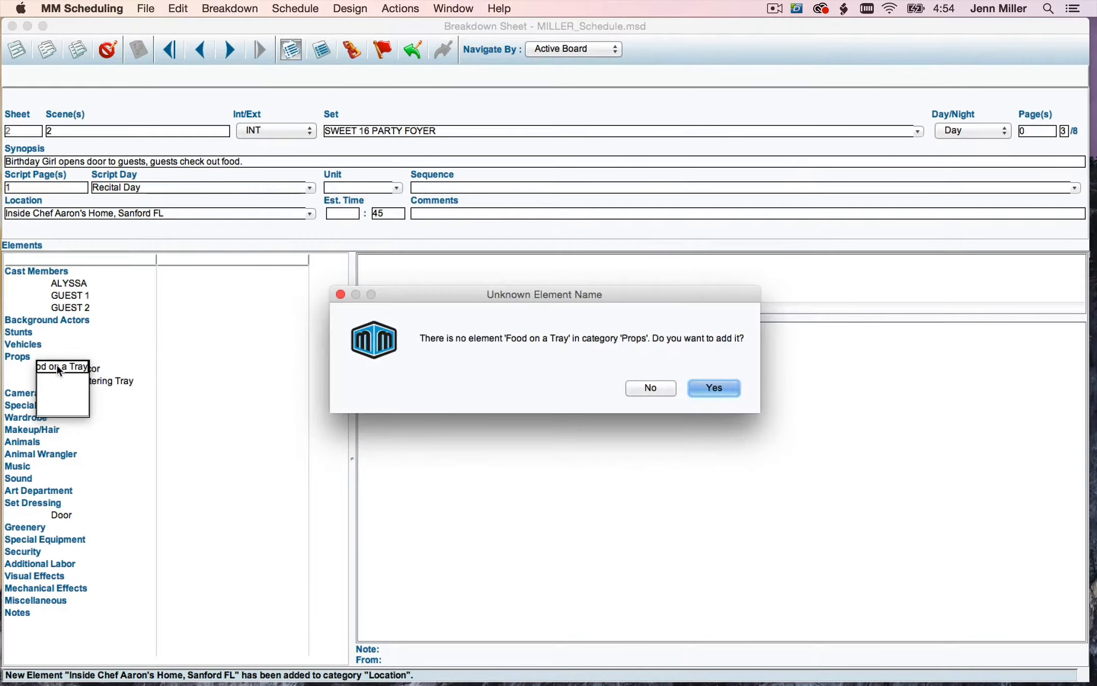
click(716, 387)
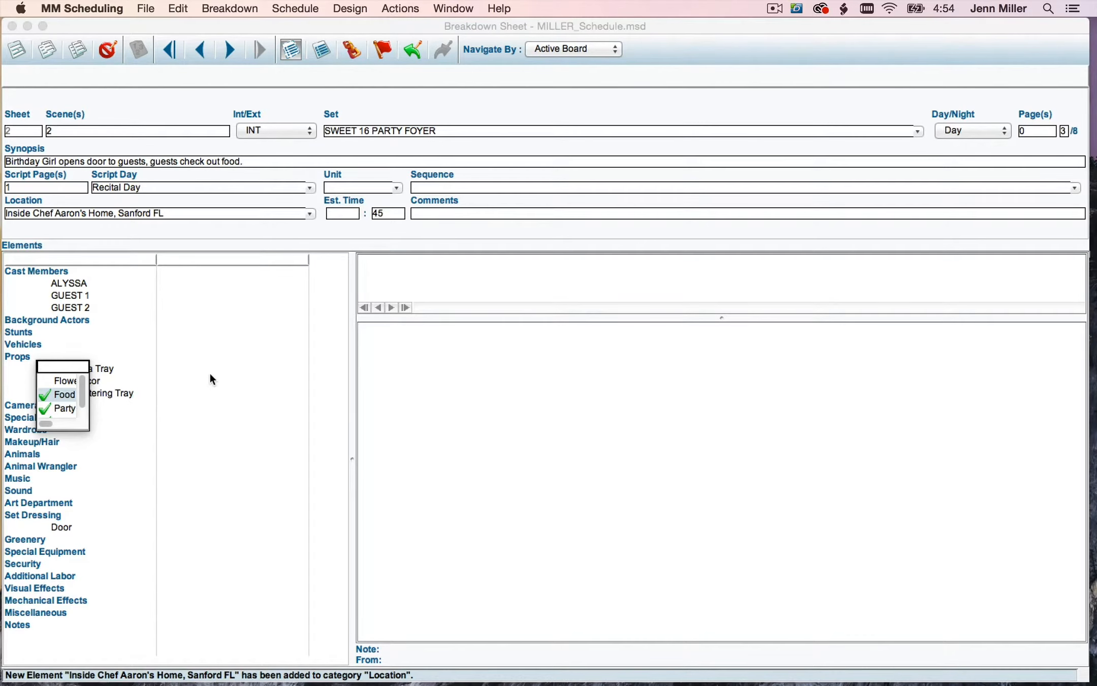
click(127, 370)
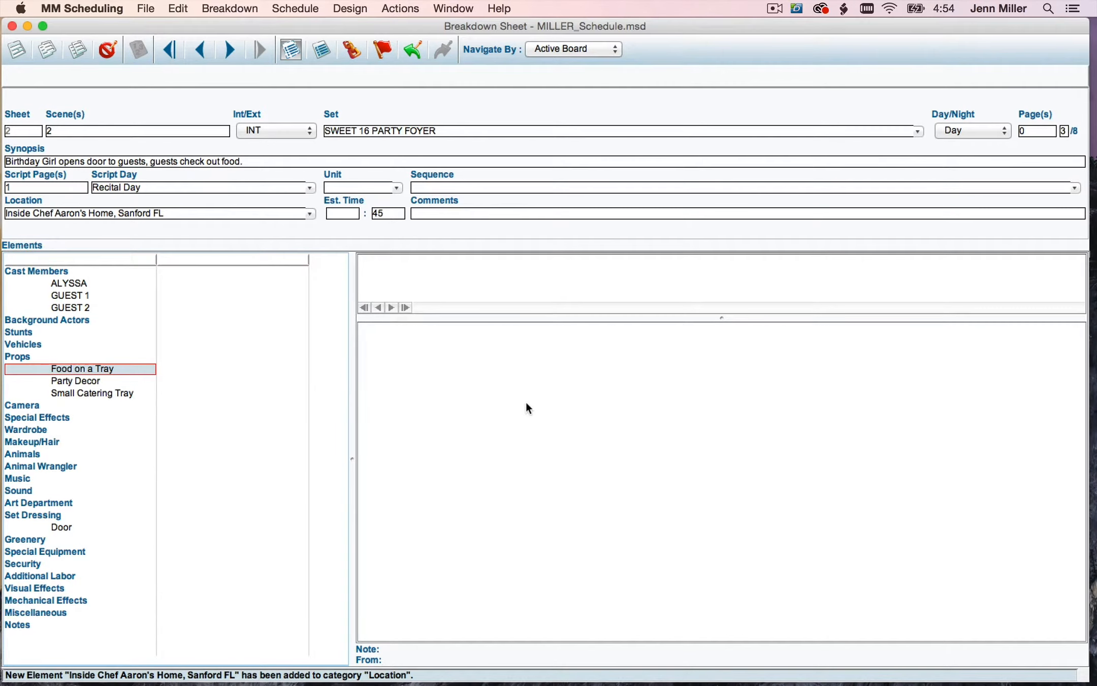
Step: Compare scene 2 in the script PDF with the elements entered on its sheet, then put the PDF away
drag(660, 685, 575, 36)
scroll(514, 395, up, 1)
scroll(513, 391, up, 1)
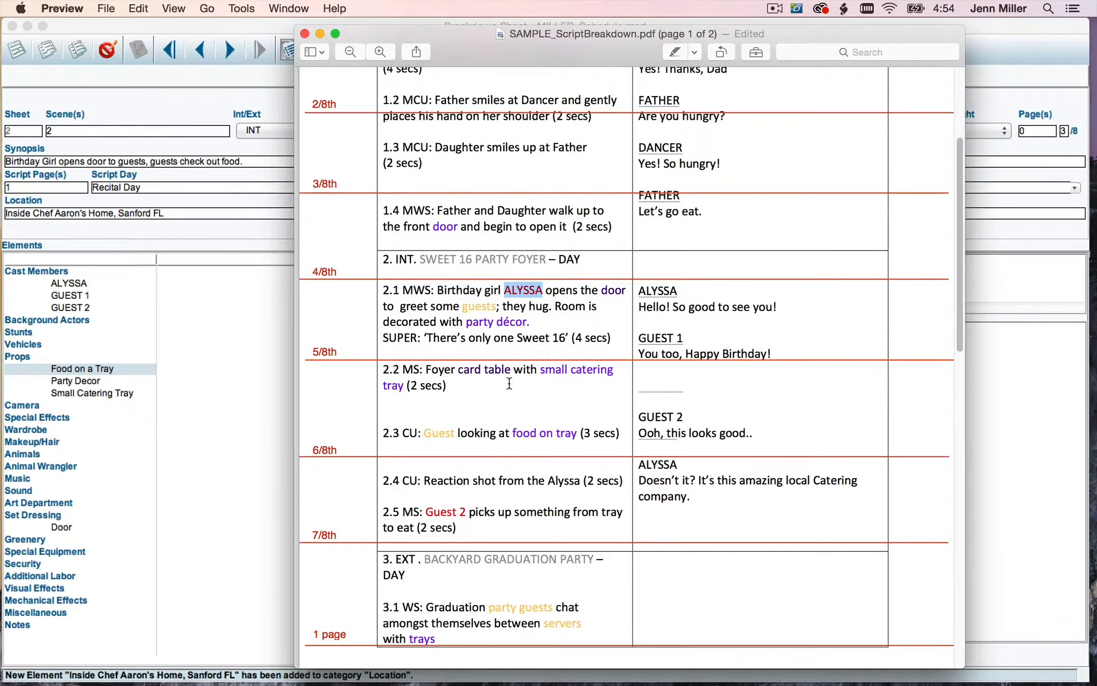
scroll(508, 386, down, 1)
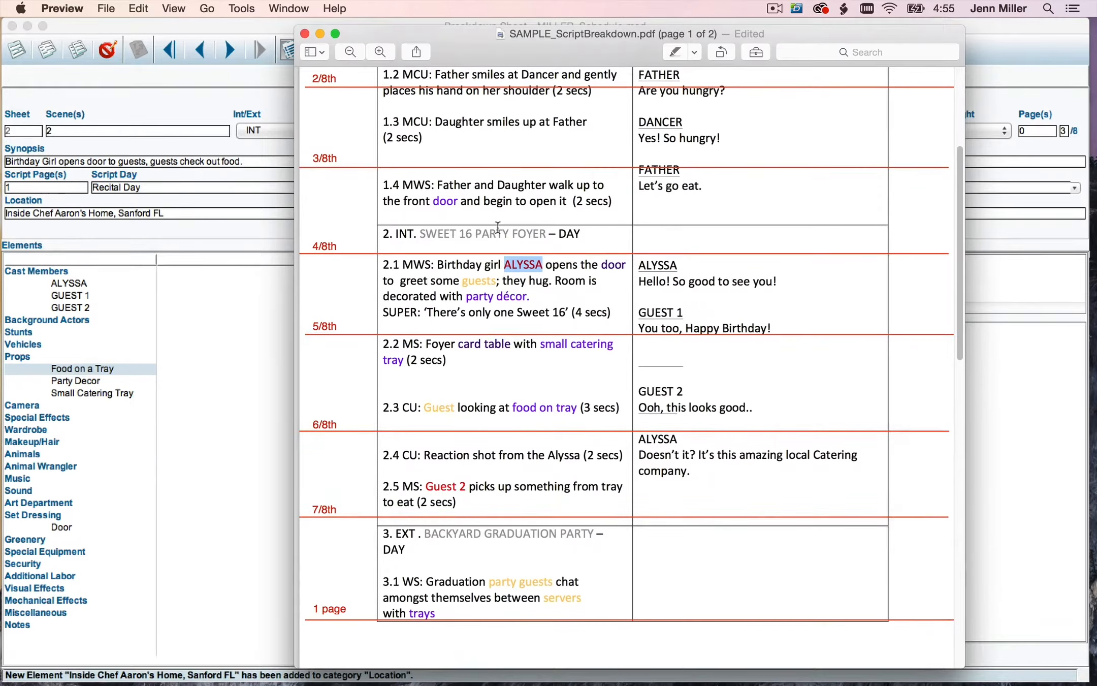
key(super+w)
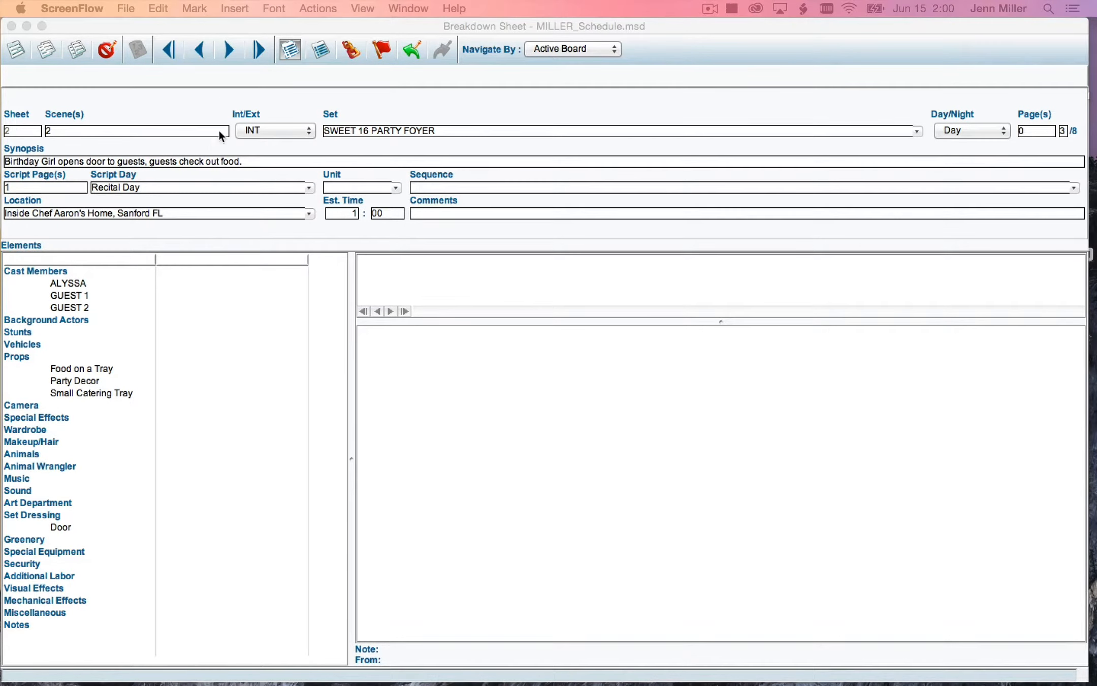
Step: Page through the breakdown sheets up to scene 5 and return to scene 2's sheet
click(226, 47)
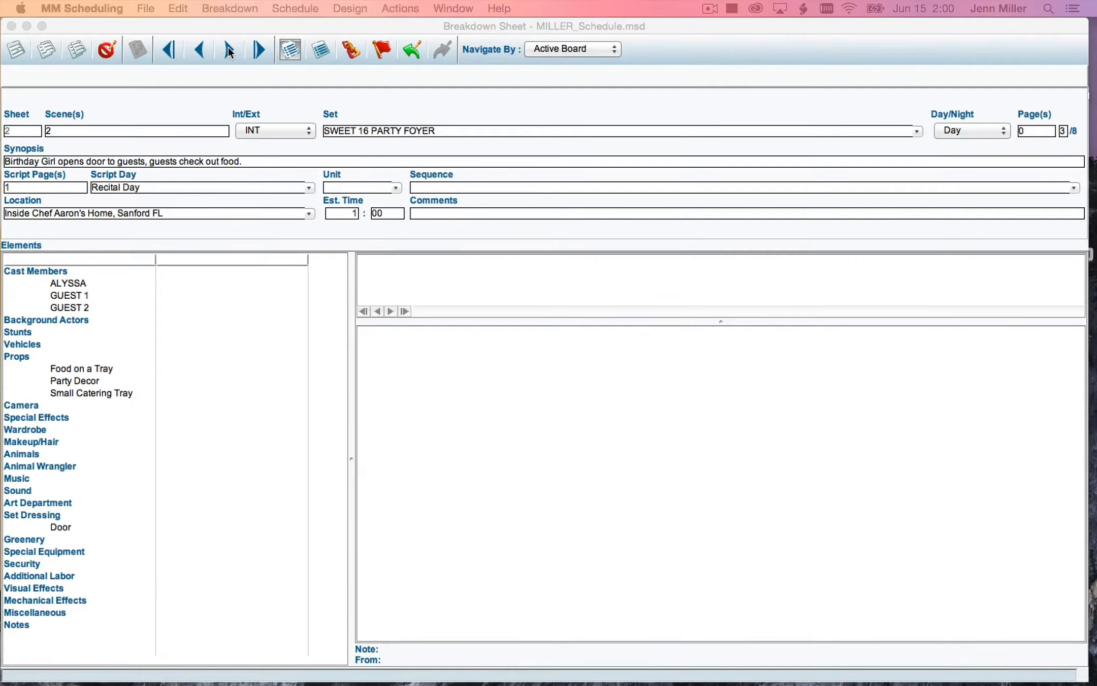
click(228, 47)
click(228, 47)
click(228, 46)
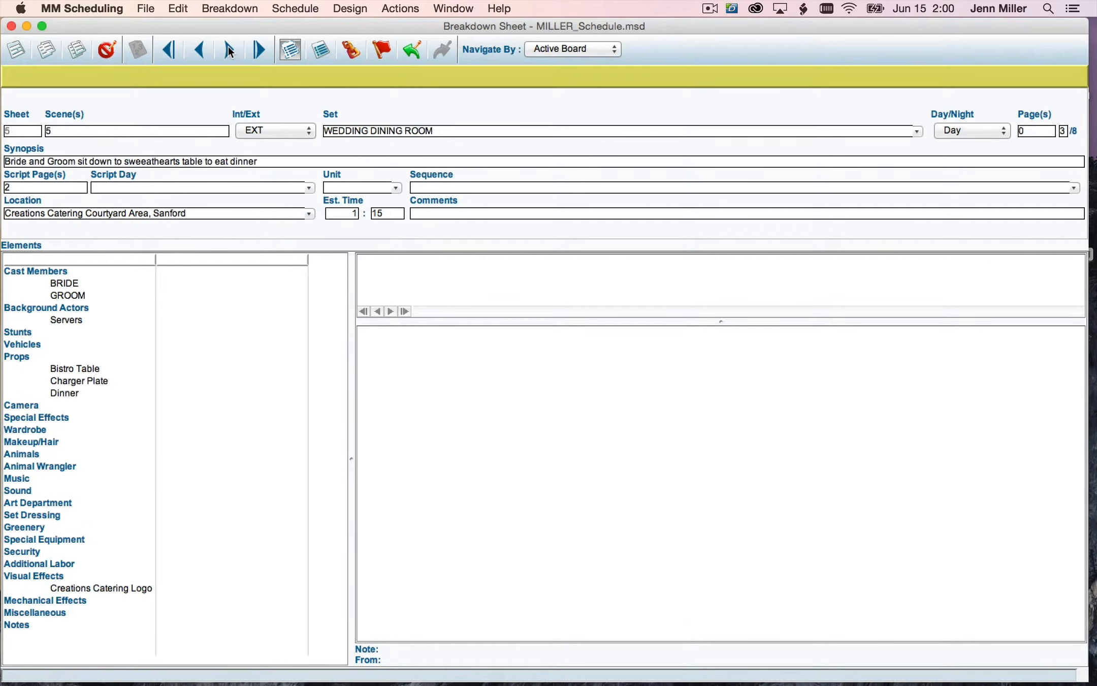
click(228, 46)
click(198, 50)
click(197, 50)
click(198, 50)
click(197, 50)
Step: Switch to the script PDF, highlight the scene 5 heading on page 2, and put the PDF away
key(super+Tab)
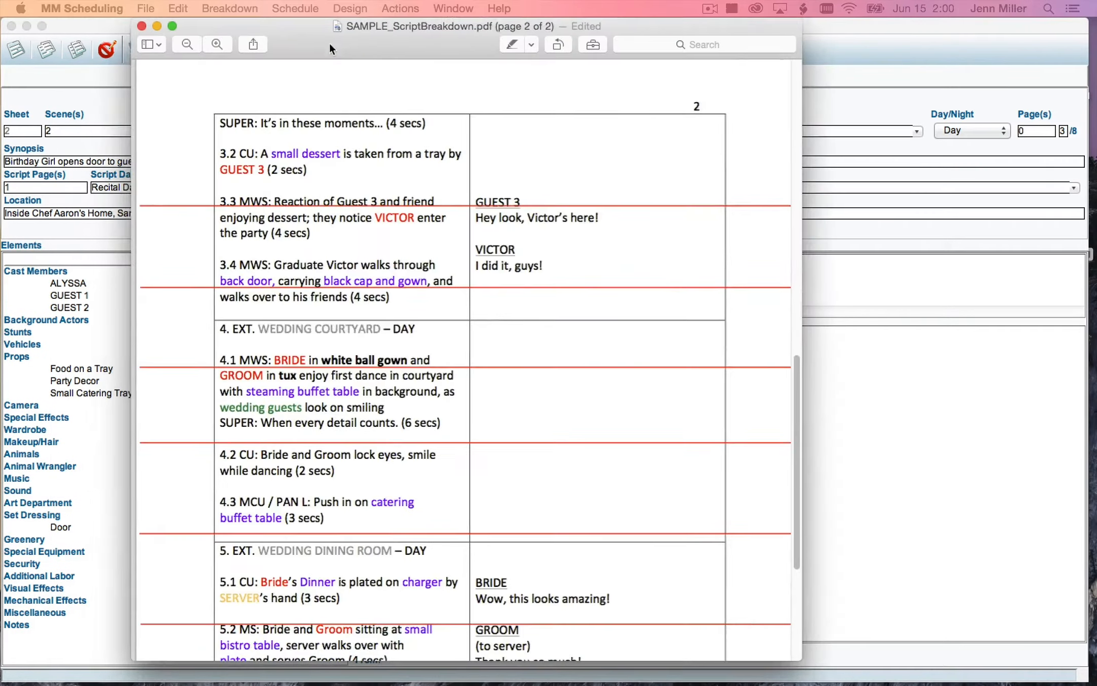
scroll(411, 360, down, 10)
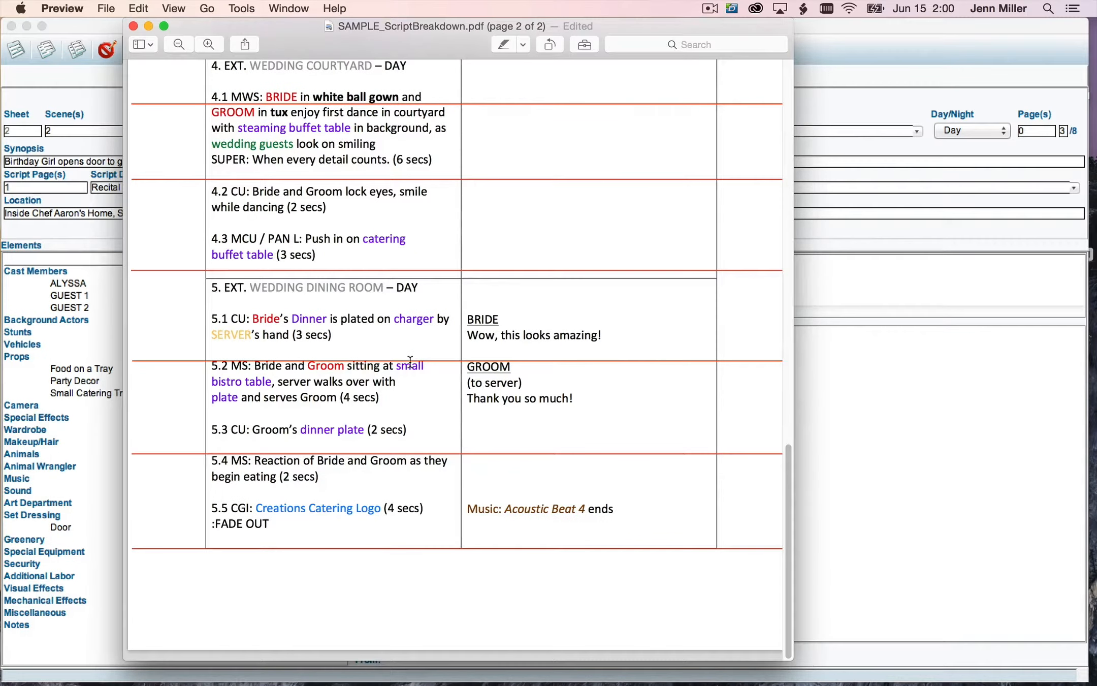
drag(212, 287, 386, 302)
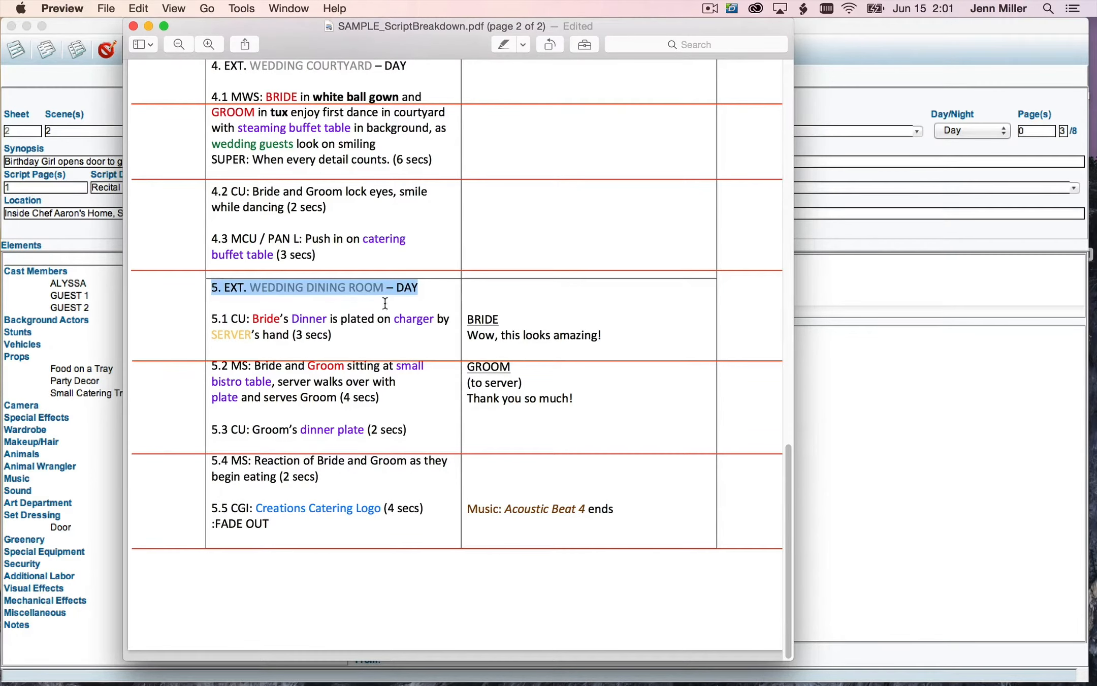
drag(266, 54, 0, 153)
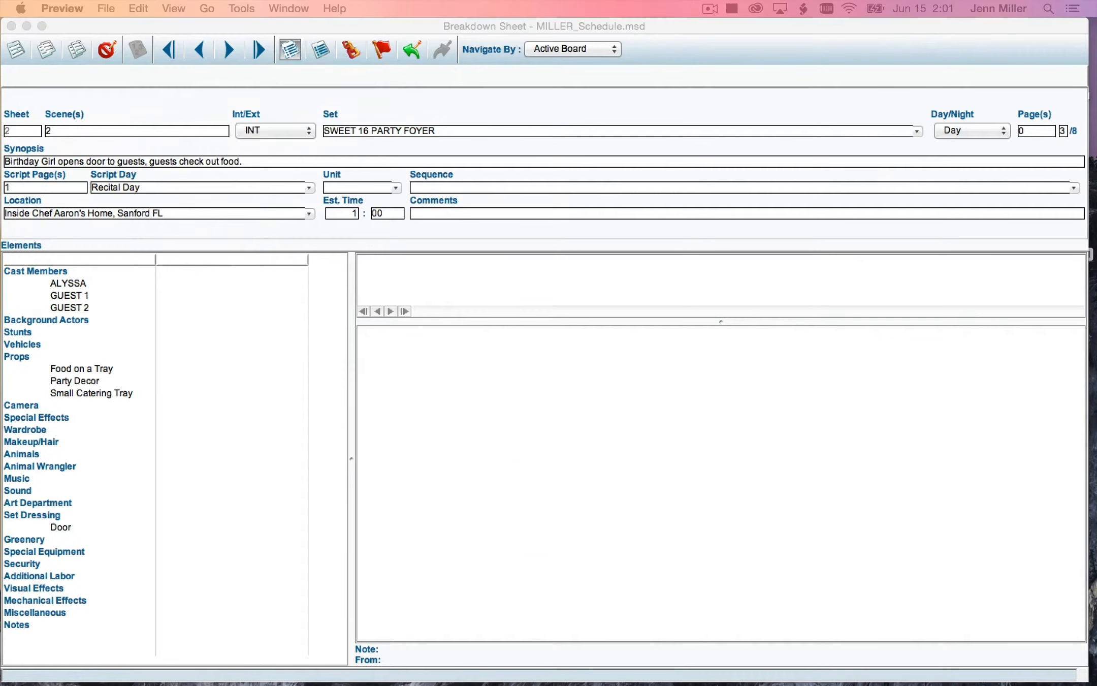
Step: Go forward through the breakdown sheets to the blank sheet 6 and step back to scene 5's sheet
click(227, 49)
click(226, 50)
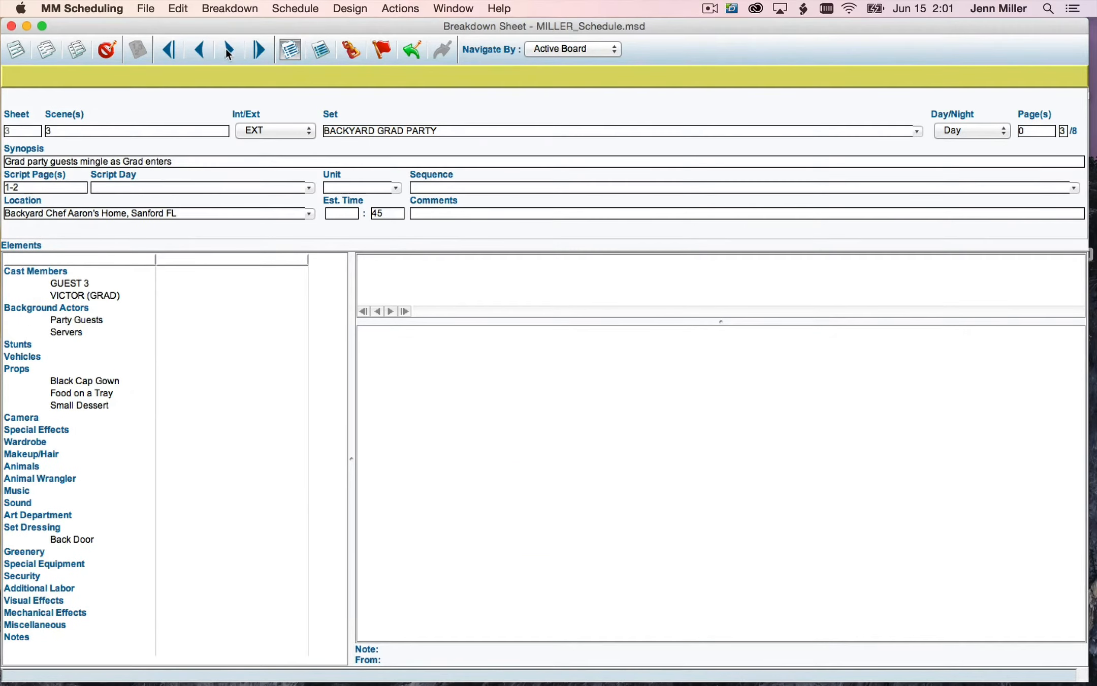
click(227, 49)
click(226, 49)
click(227, 49)
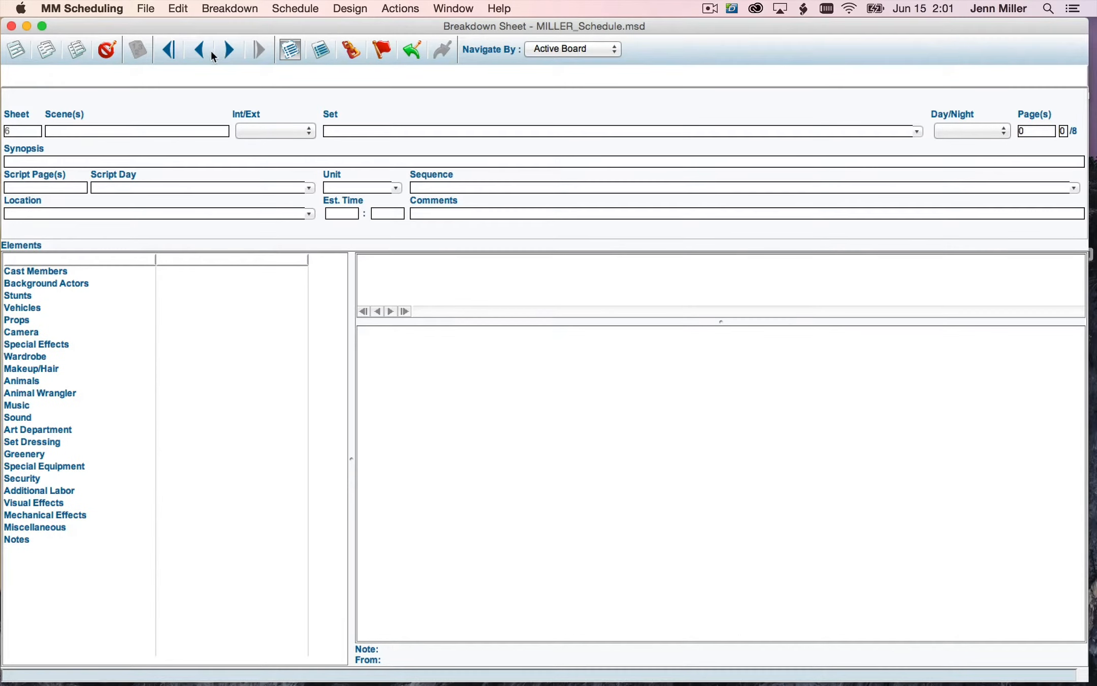
click(202, 47)
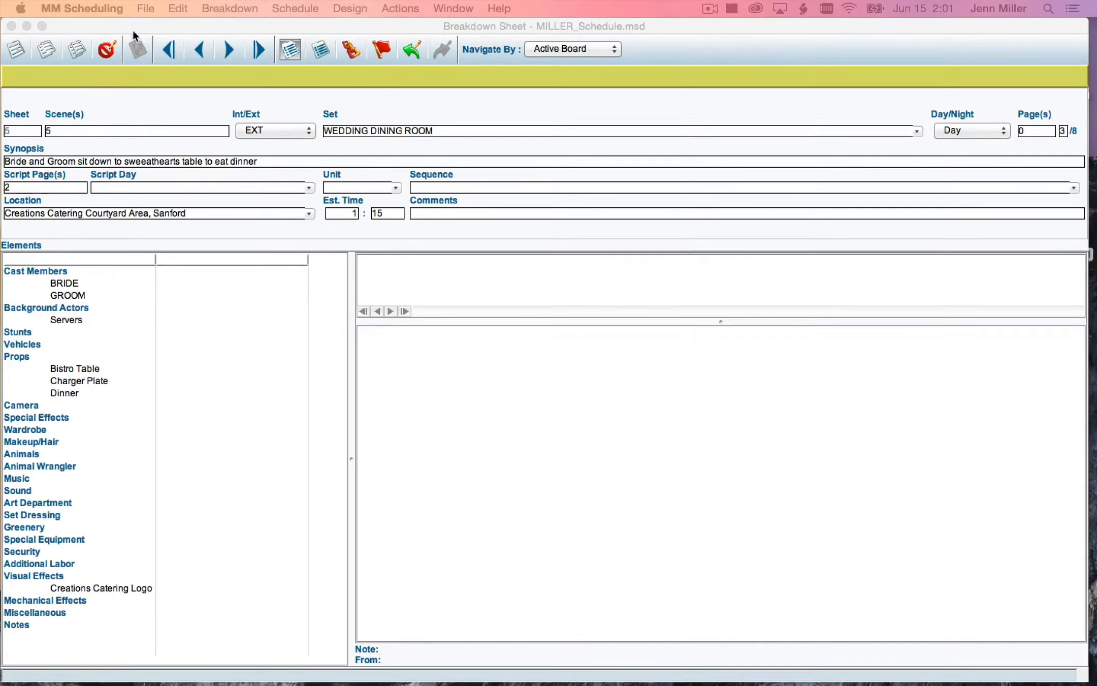
Step: Open Element Quick Entry, enlarge its window and list the Cast Members category
click(229, 7)
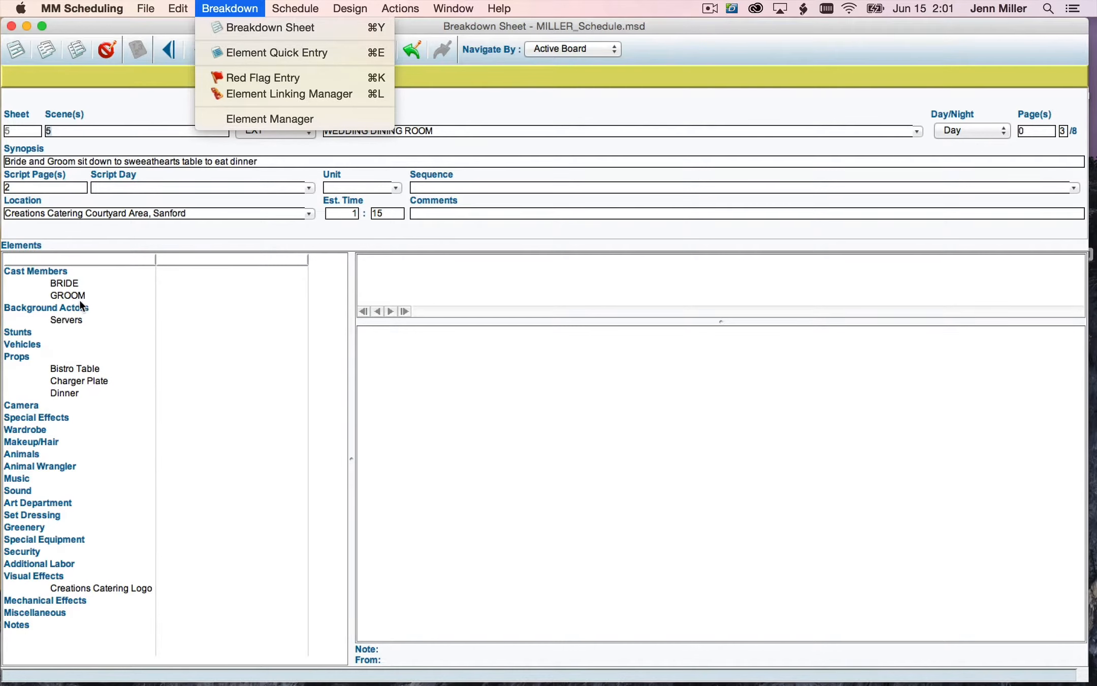
click(243, 52)
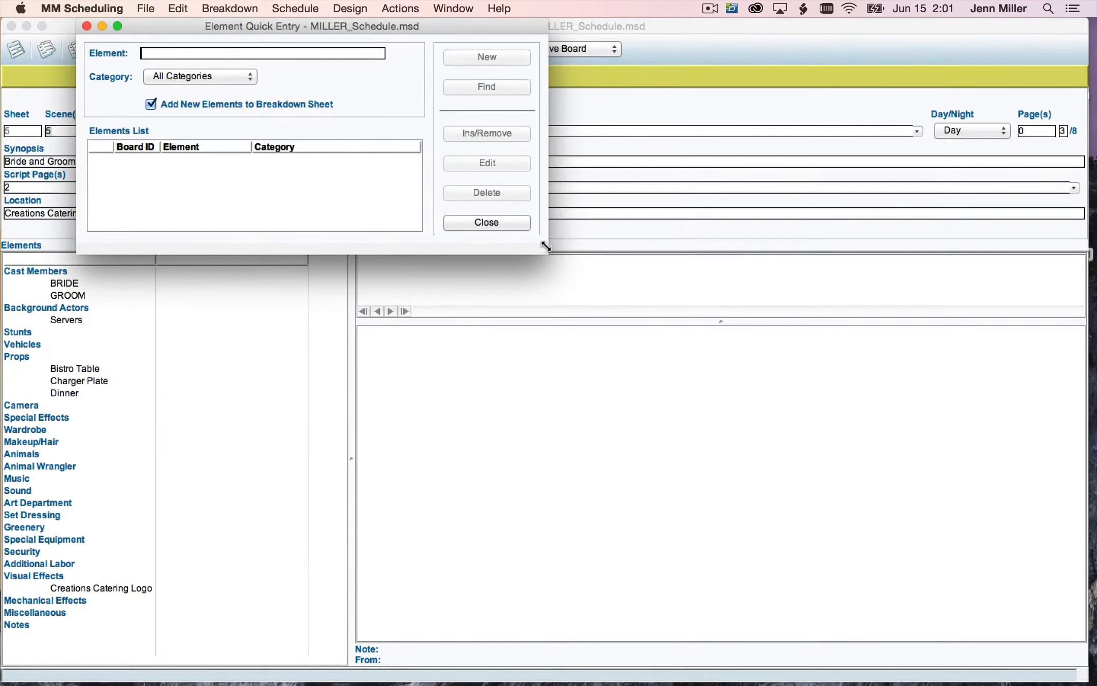
drag(546, 246, 773, 470)
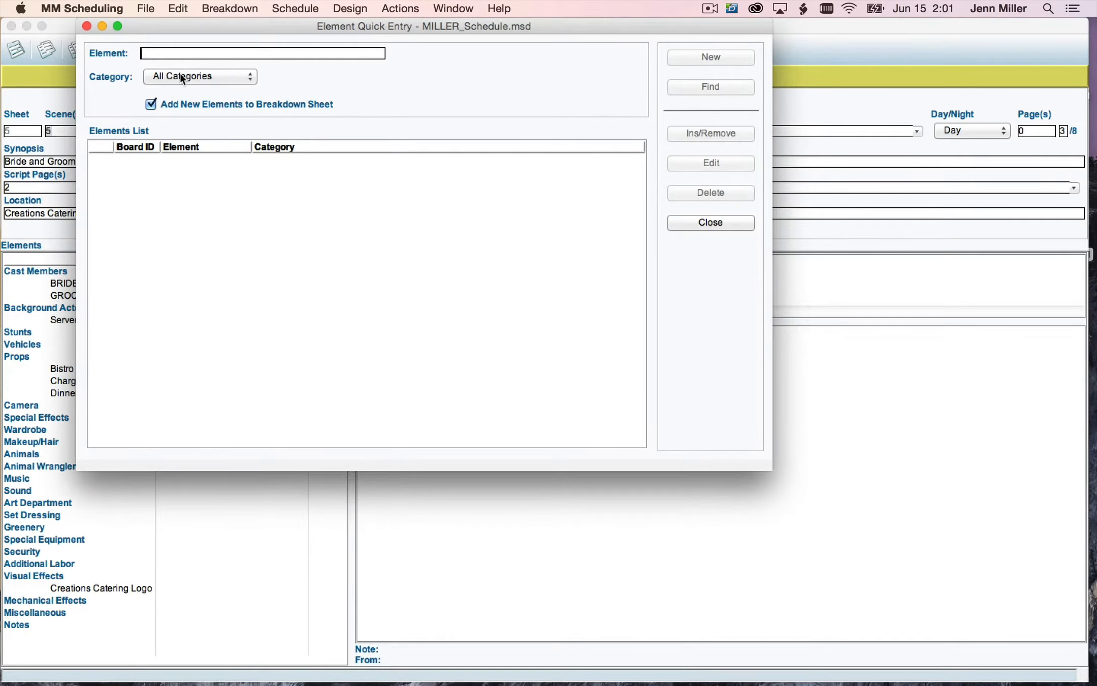
click(158, 77)
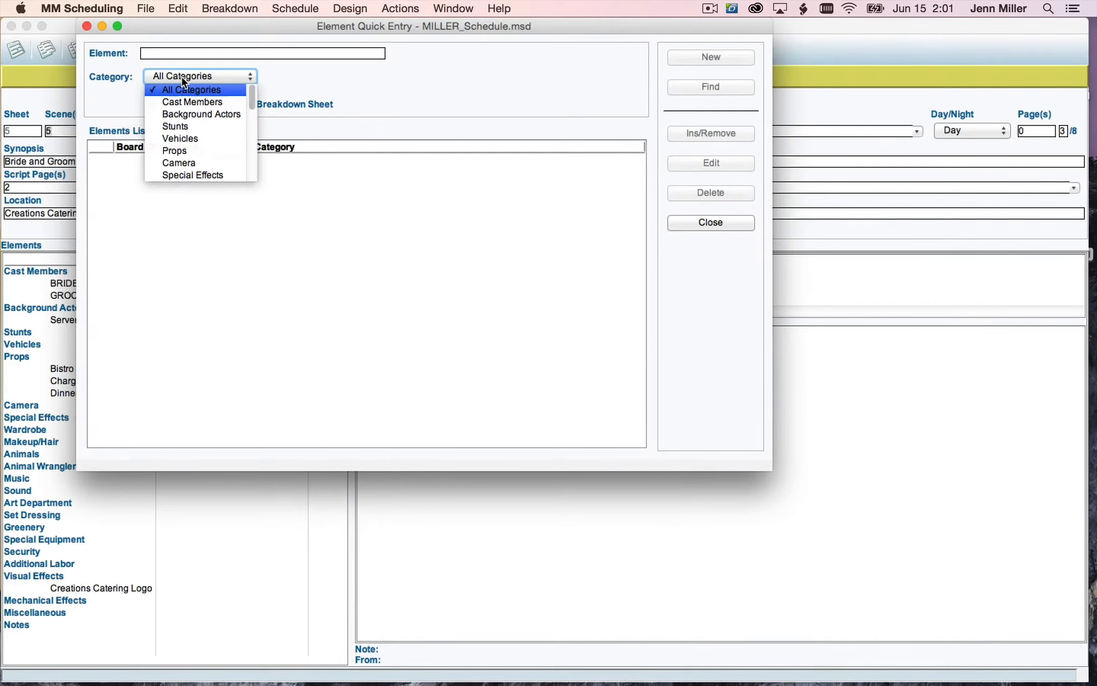
click(228, 104)
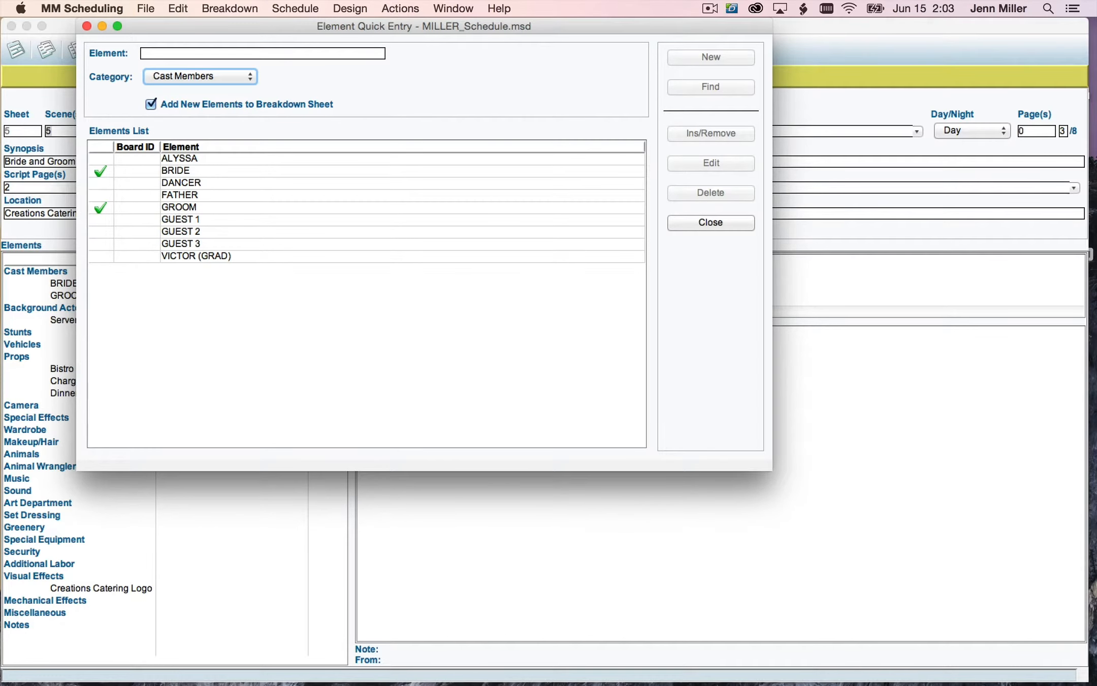
Step: Look up the cast's order of appearance on page 1 of the script PDF, then put the PDF away
click(439, 197)
scroll(474, 350, up, 20)
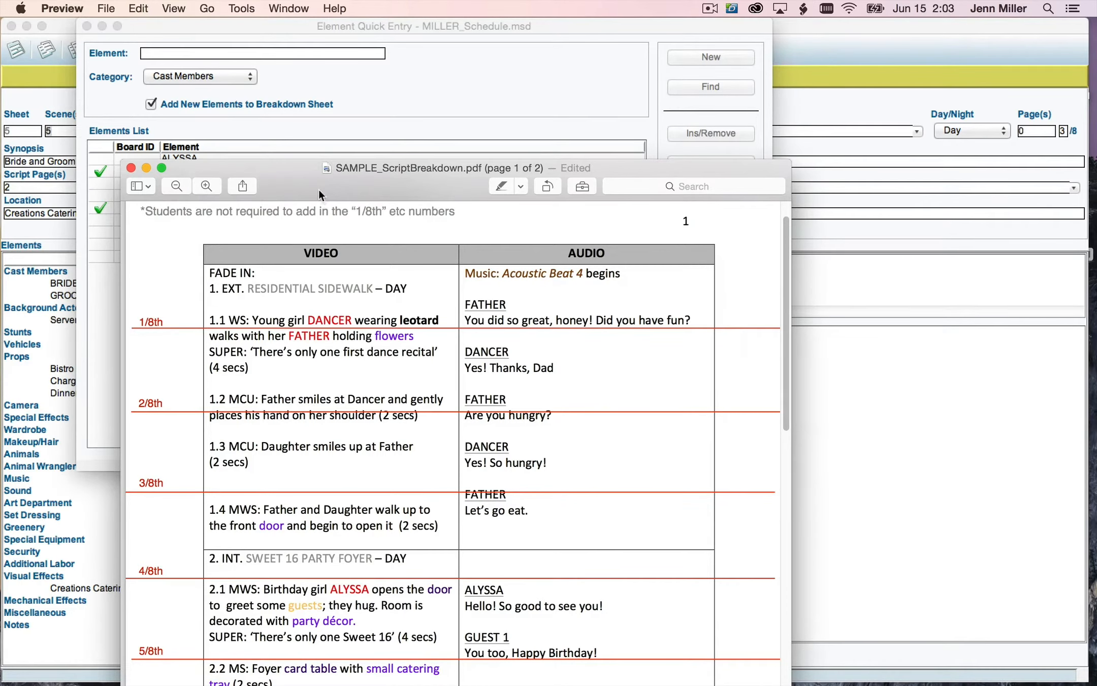
drag(319, 190, 0, 193)
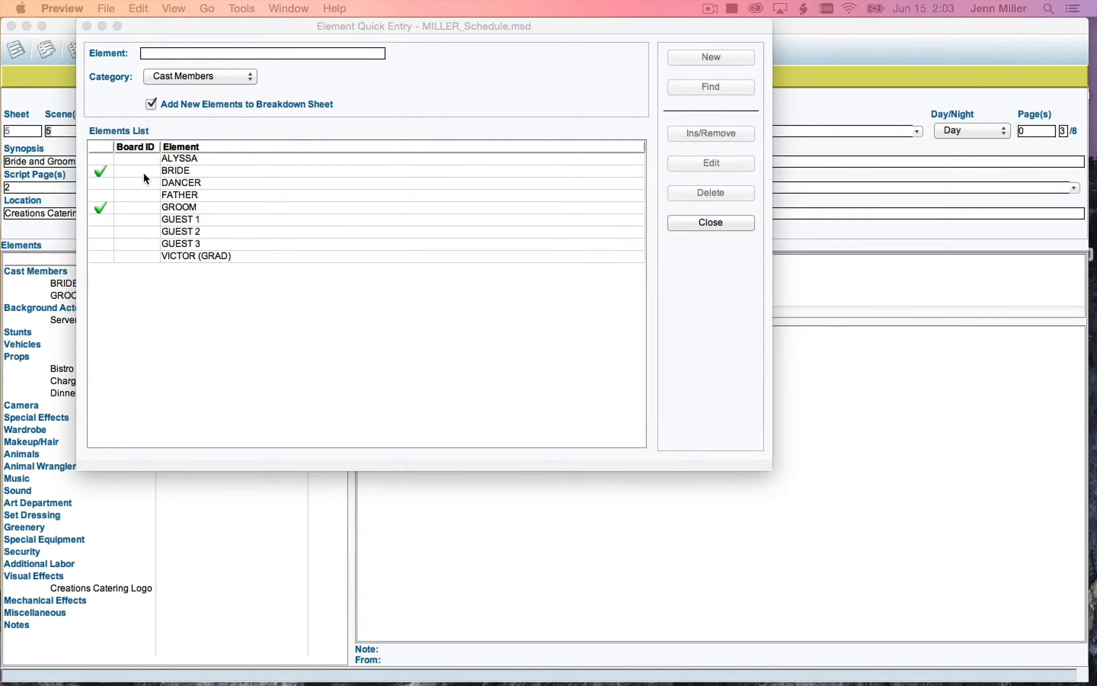
Step: Move the quick entry window clear of the sheet's elements, assign DANCER to scene 5, and remove that cast member again
drag(149, 40, 430, 62)
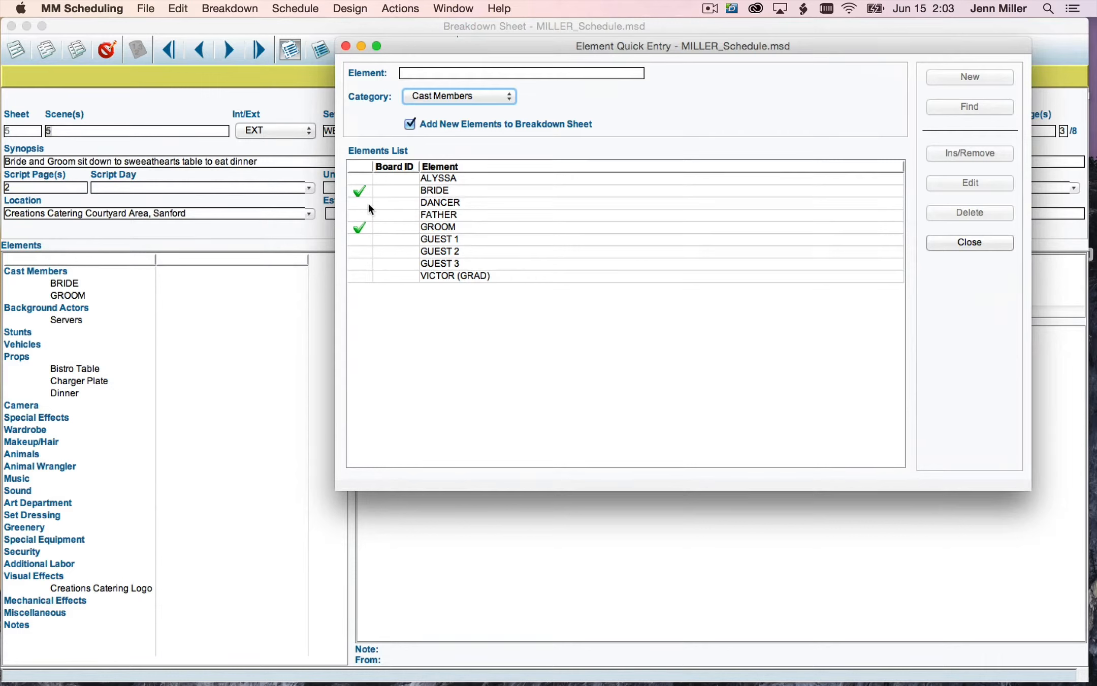
click(386, 203)
double_click(385, 202)
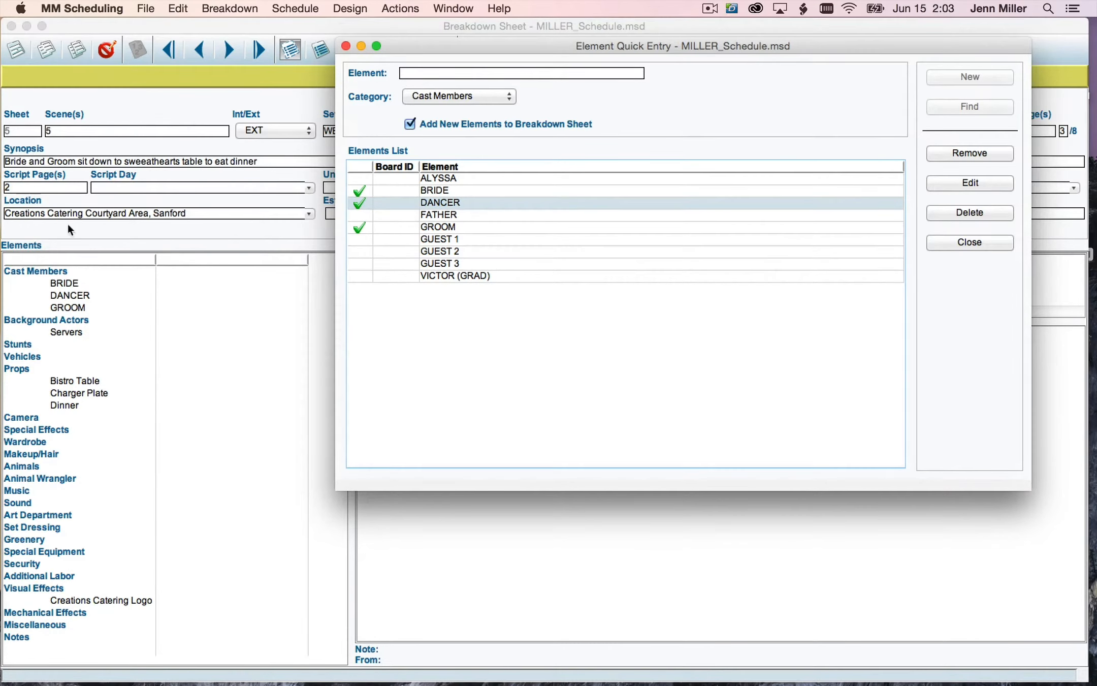
double_click(375, 204)
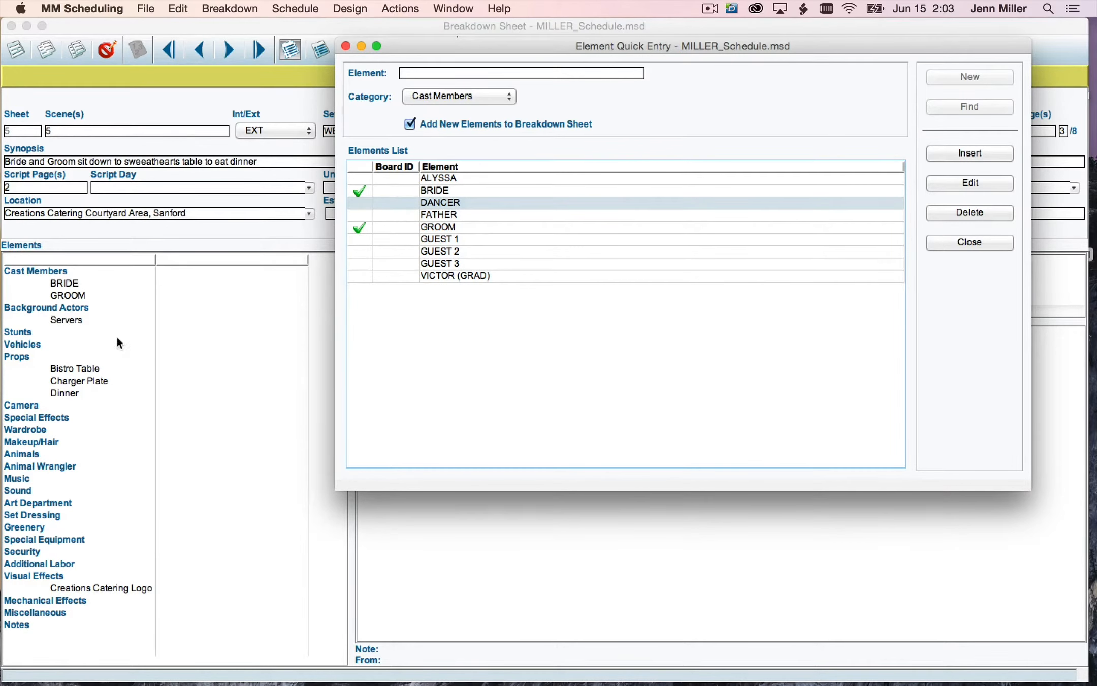
Step: Edit the cast member DANCER, set the board ID to 1 and lock the ID
drag(589, 45, 444, 39)
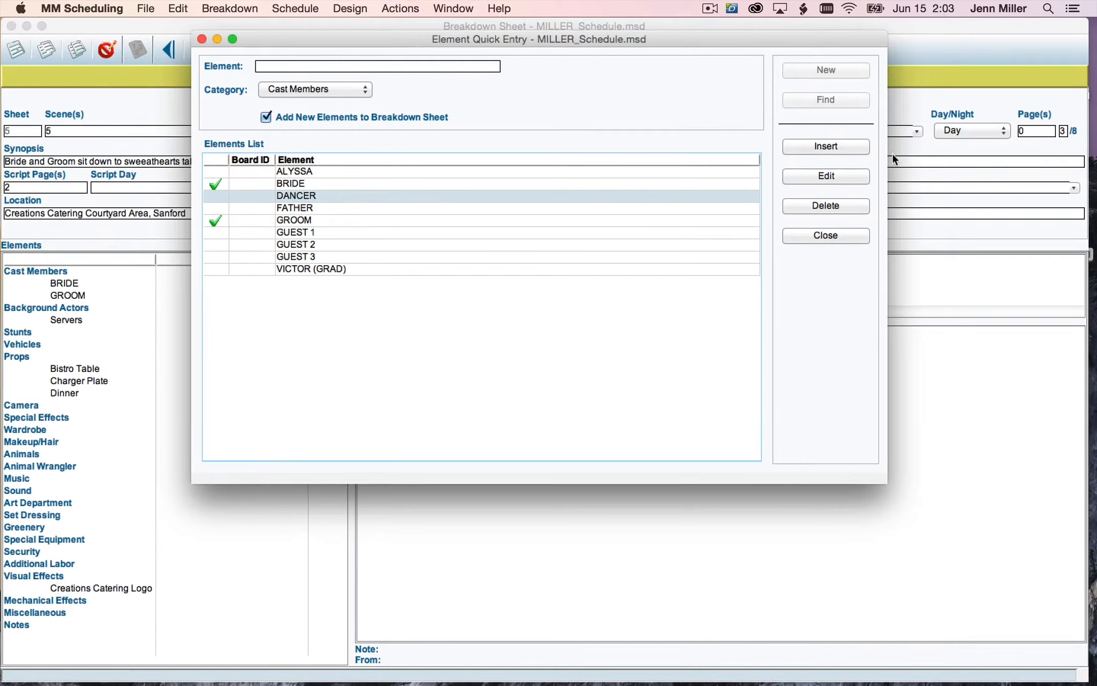
click(808, 176)
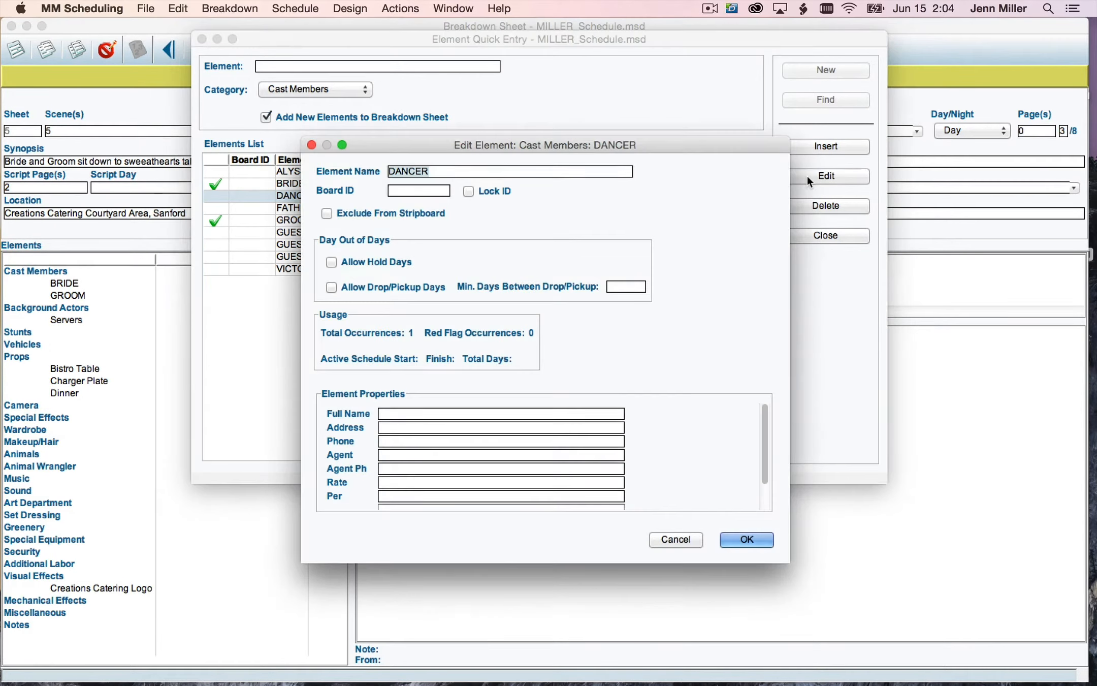
drag(523, 141, 523, 70)
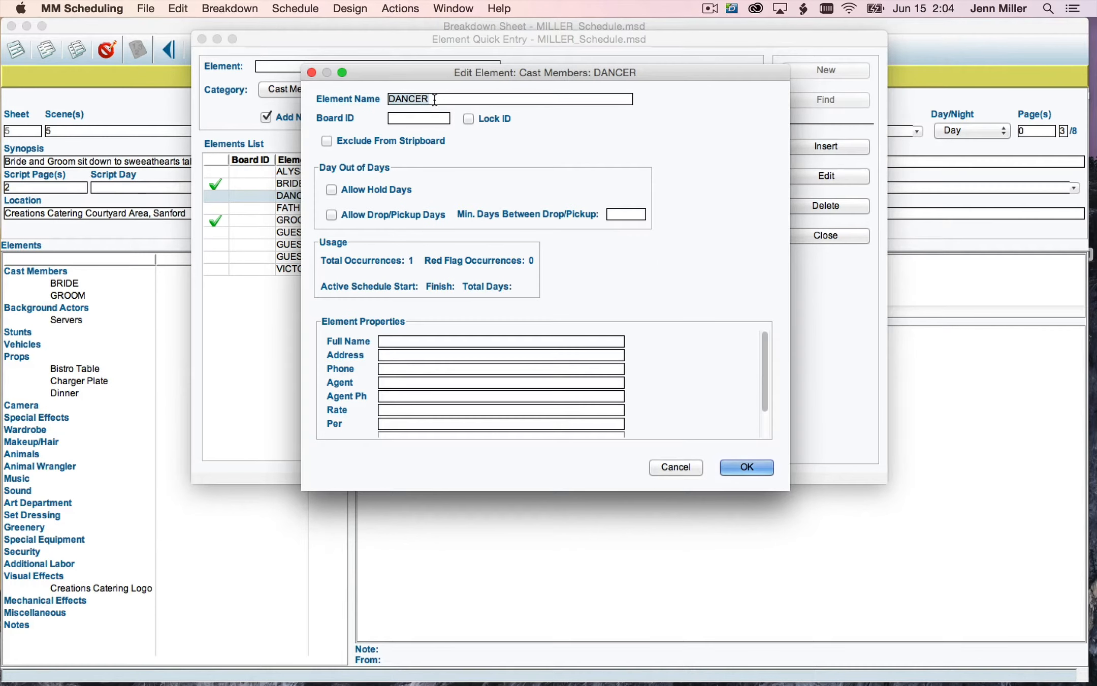
click(416, 117)
text(1)
drag(411, 76, 484, 62)
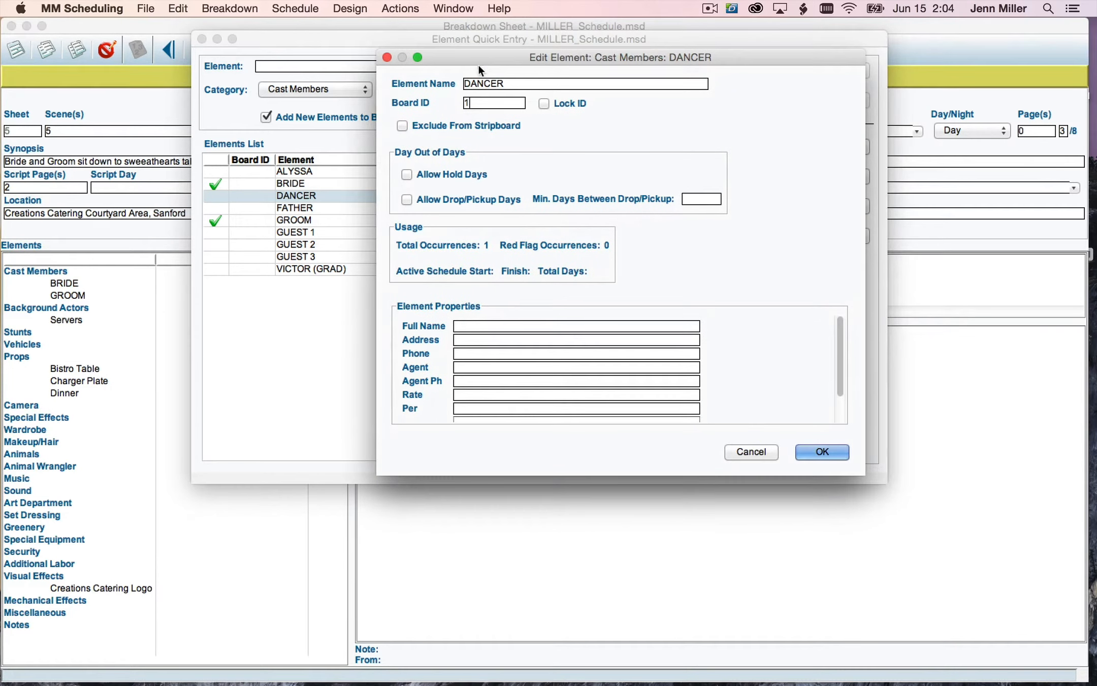
drag(472, 103, 458, 101)
click(543, 104)
Step: Review DANCER's element properties from Full Name down to Notes, then save the element
scroll(727, 329, down, 1)
scroll(514, 324, up, 1)
scroll(476, 324, down, 1)
scroll(474, 321, up, 1)
scroll(440, 339, down, 1)
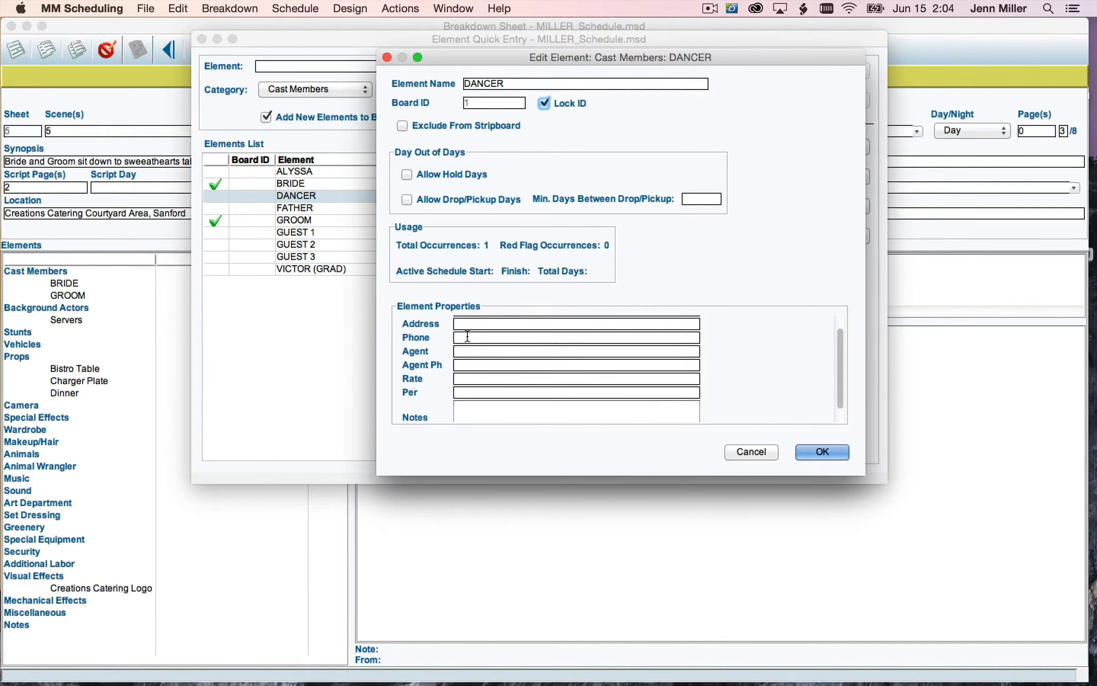
scroll(467, 335, up, 1)
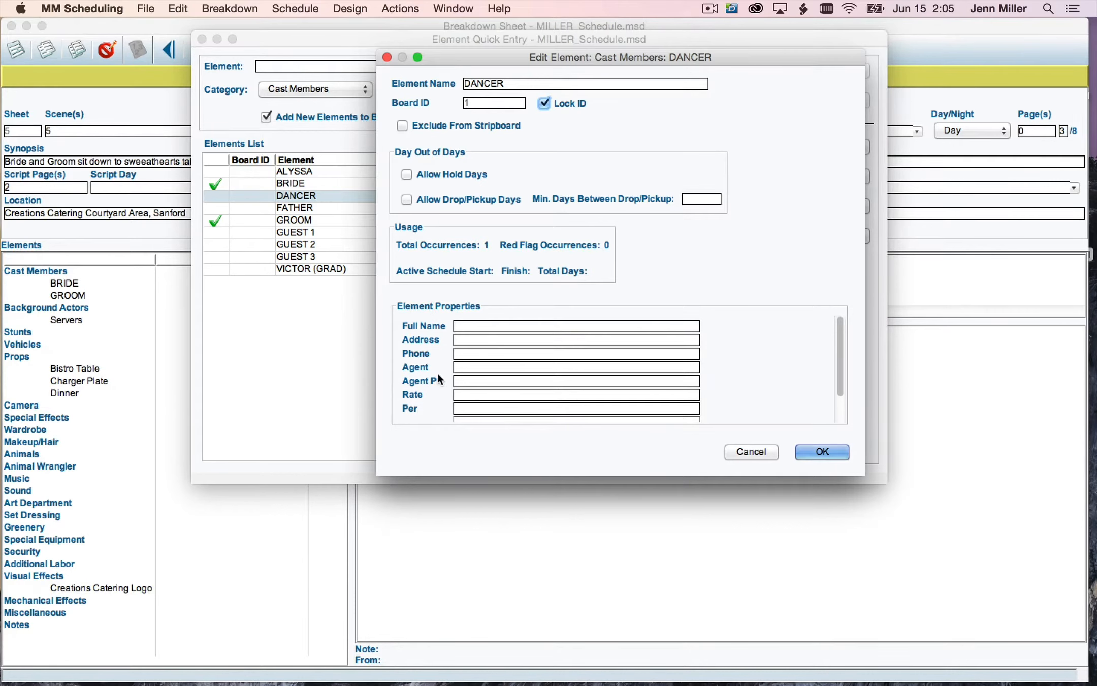
scroll(472, 380, down, 2)
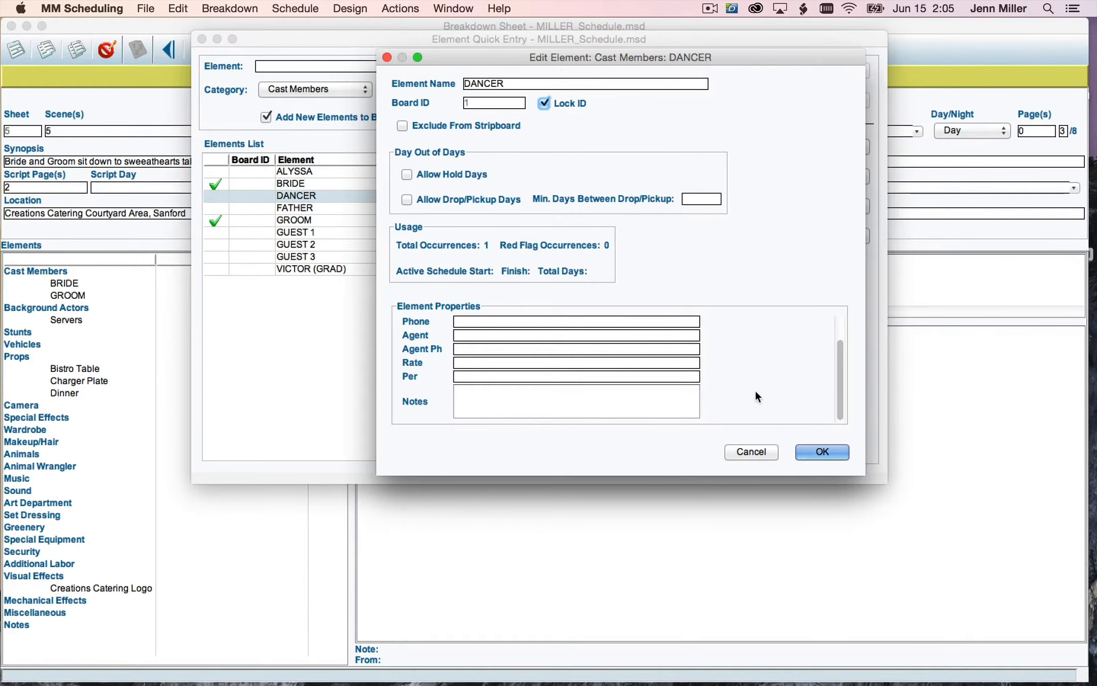
scroll(755, 391, up, 2)
scroll(487, 341, down, 1)
scroll(487, 341, up, 1)
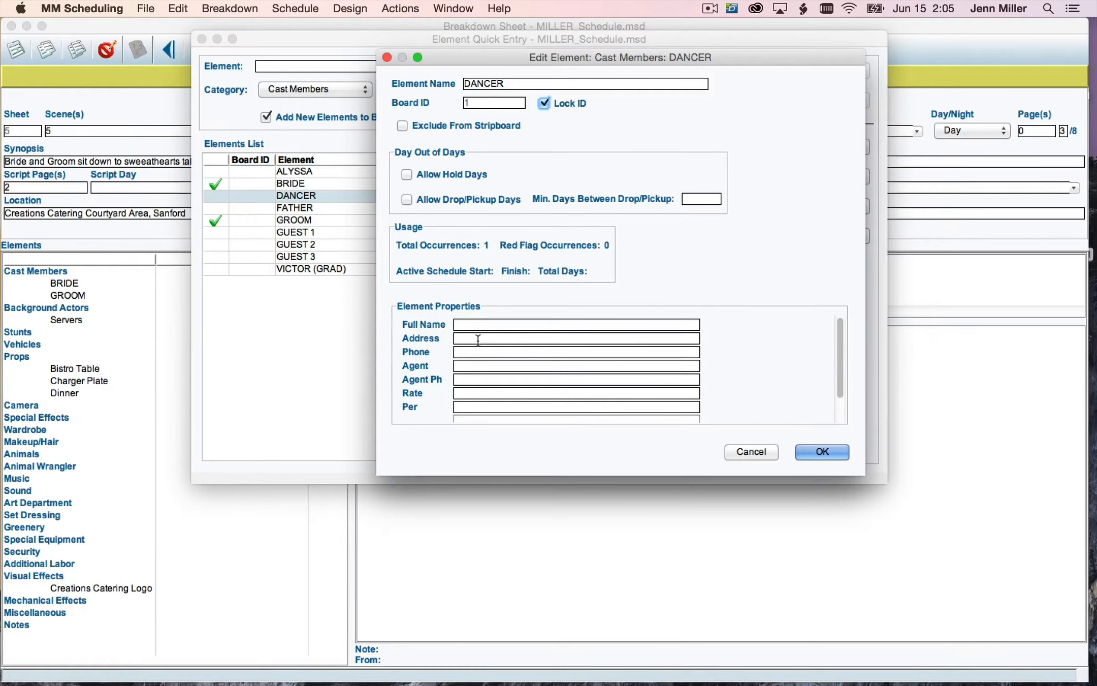
scroll(800, 407, down, 2)
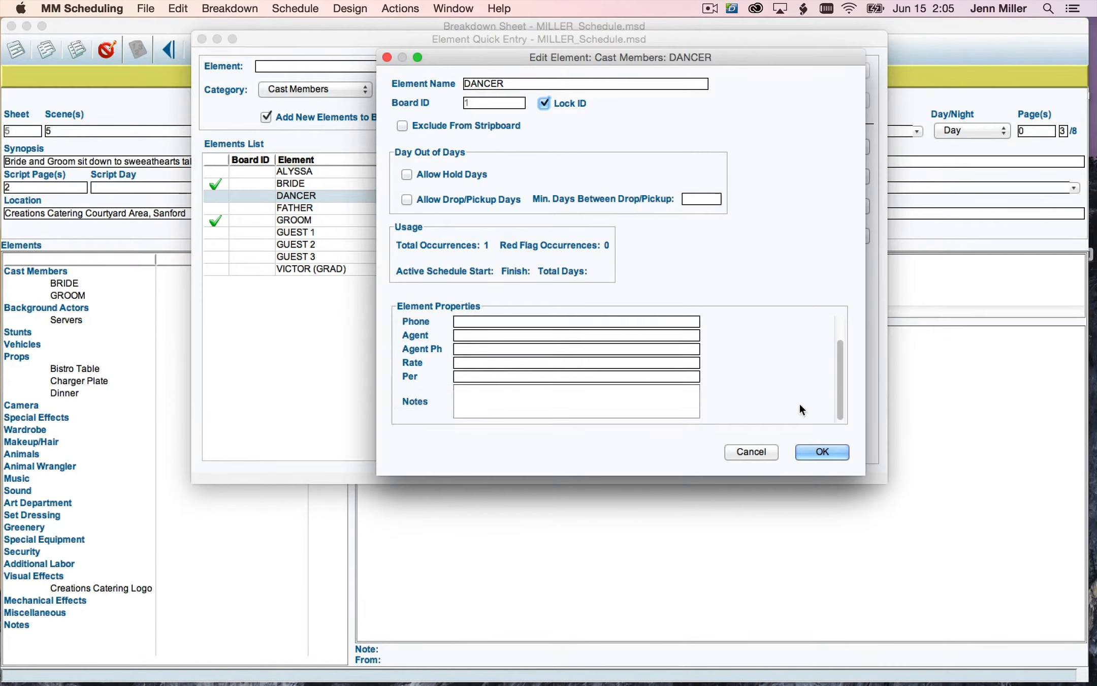
click(821, 453)
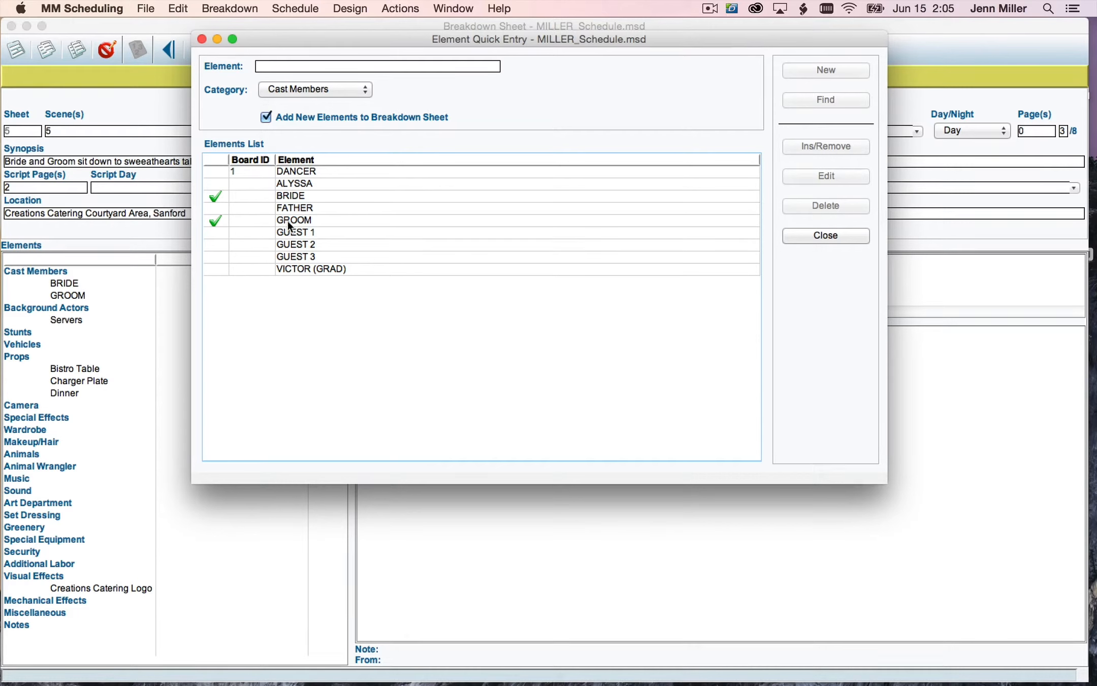
Step: Give the cast member FATHER board ID 2, lock the ID, save the element and close Element Quick Entry
click(301, 207)
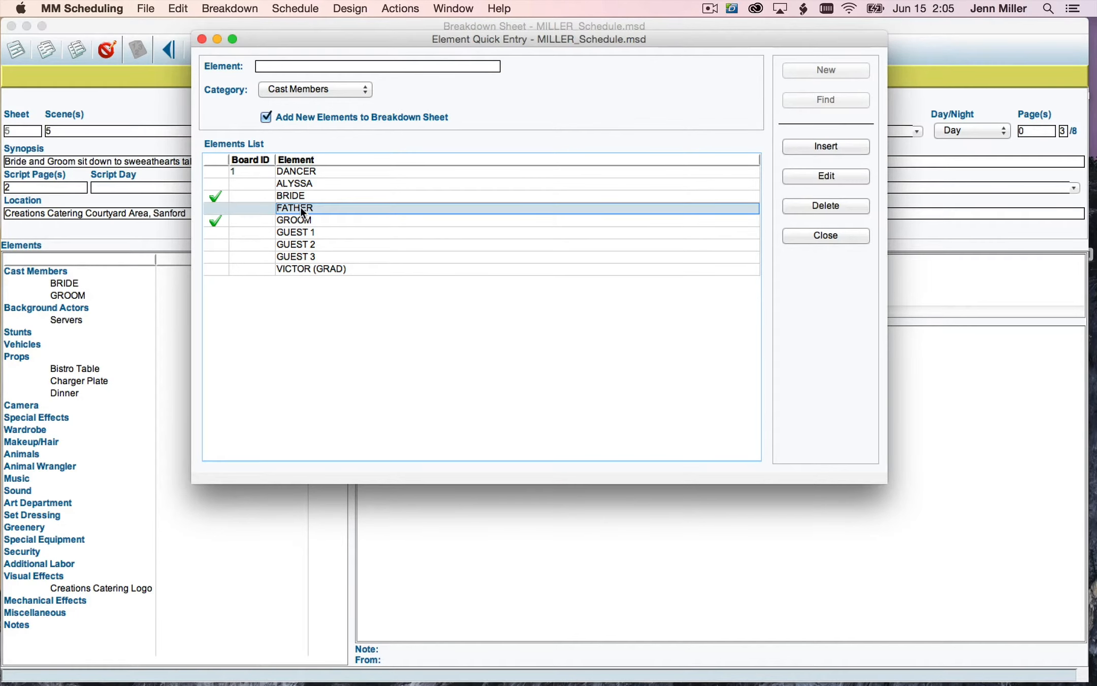
click(802, 172)
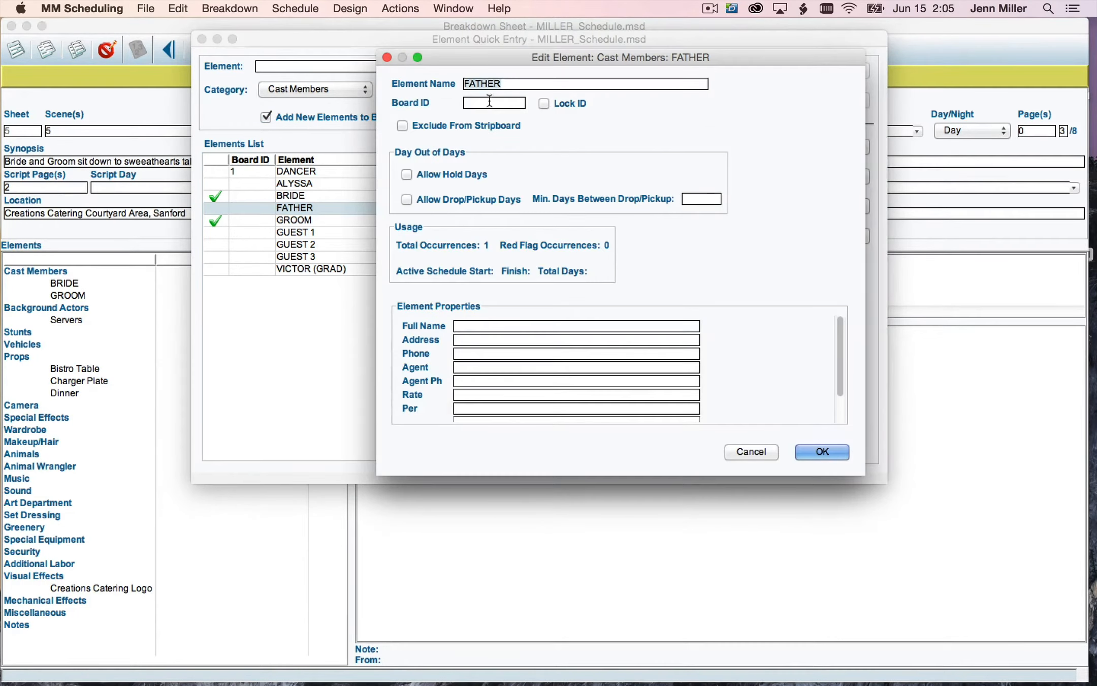
click(487, 103)
text(2)
click(544, 104)
click(832, 451)
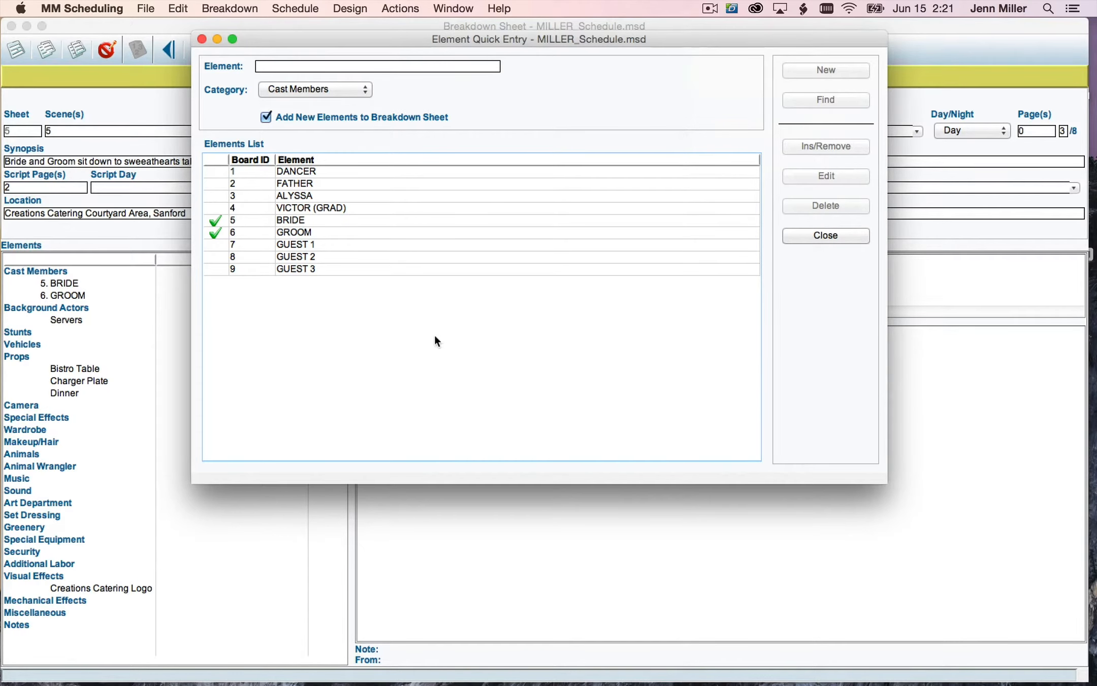
click(813, 239)
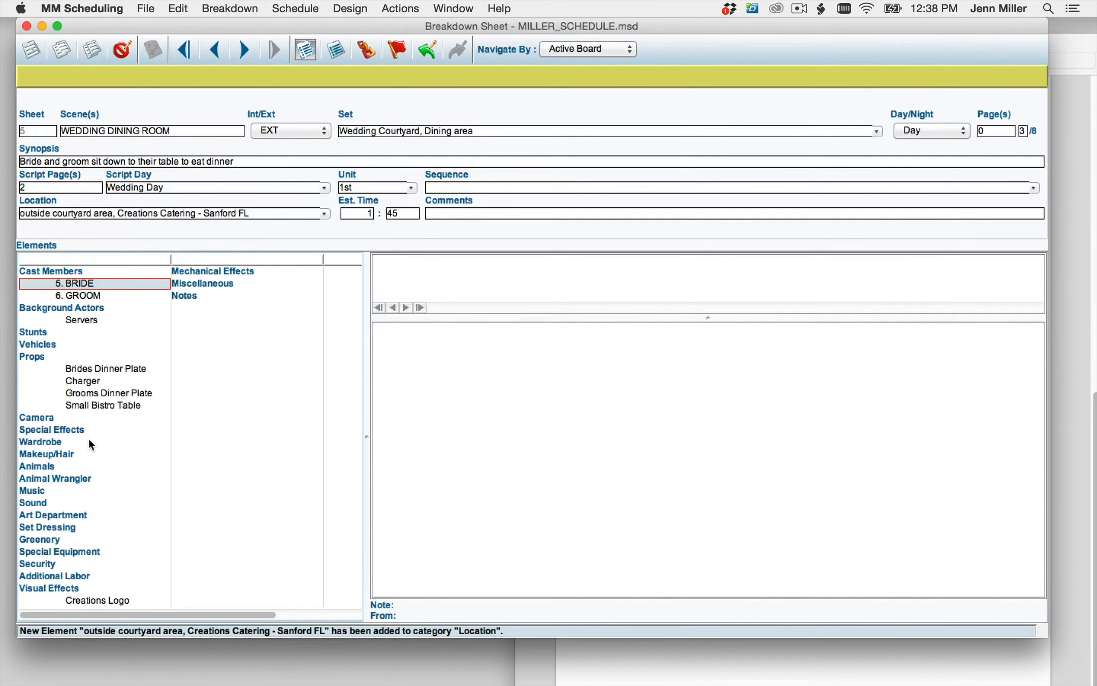
Step: Bring up the script PDF and highlight the bride's white ball gown and groom's tux wording in shot 4.1
click(772, 648)
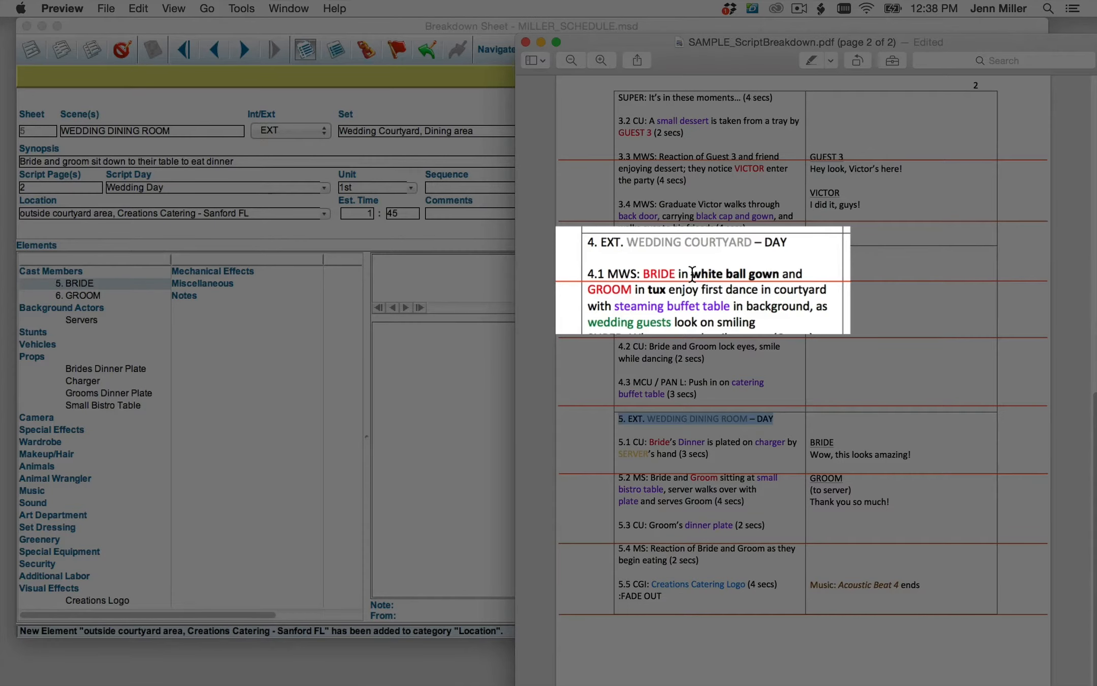
mouse_move(691, 275)
mouse_down()
mouse_move(783, 277)
mouse_move(784, 292)
mouse_move(698, 291)
mouse_up()
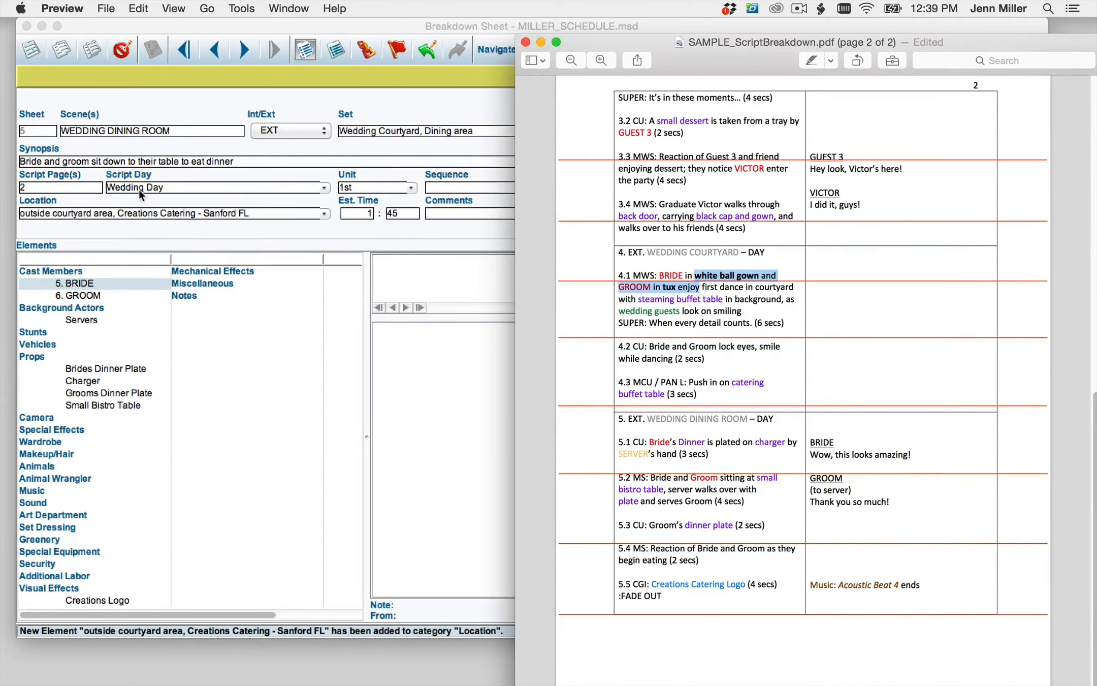
Step: Check the script PDF against the WEDDING DINING ROOM breakdown sheet and list the available Wardrobe elements without adding one
click(251, 450)
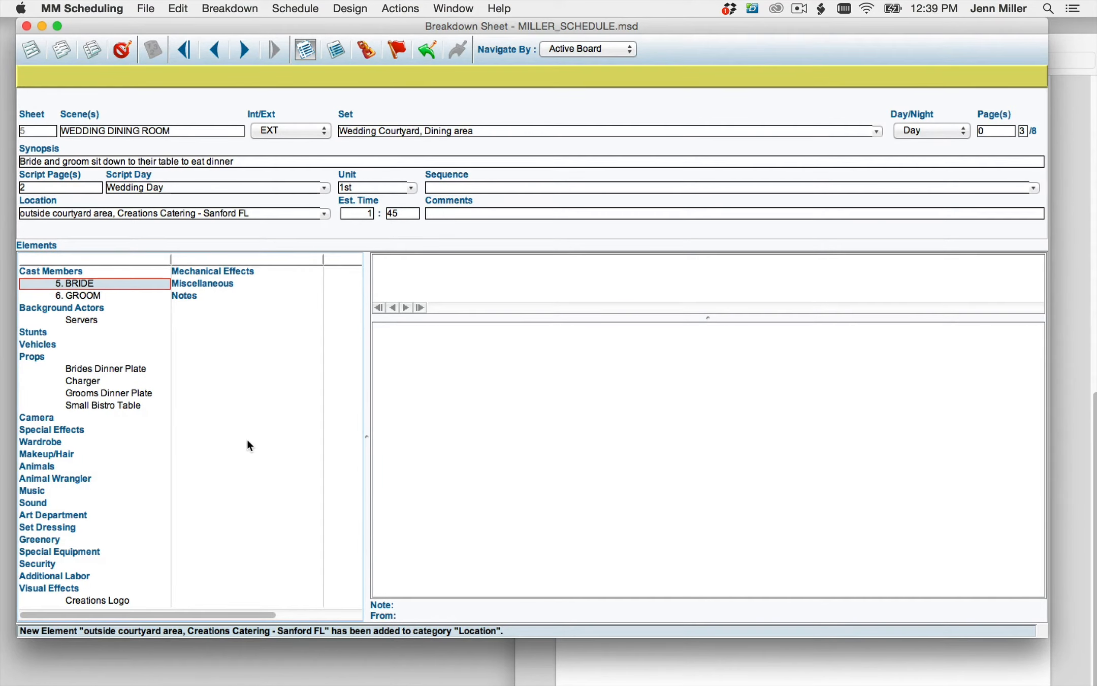
click(643, 651)
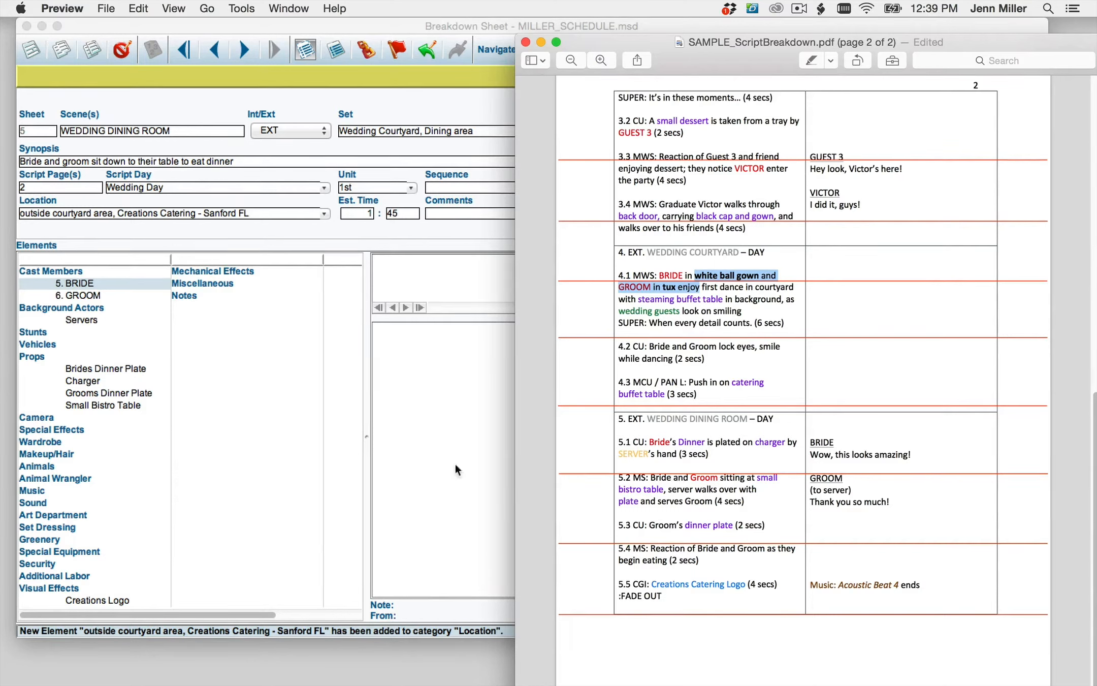
click(92, 442)
double_click(93, 442)
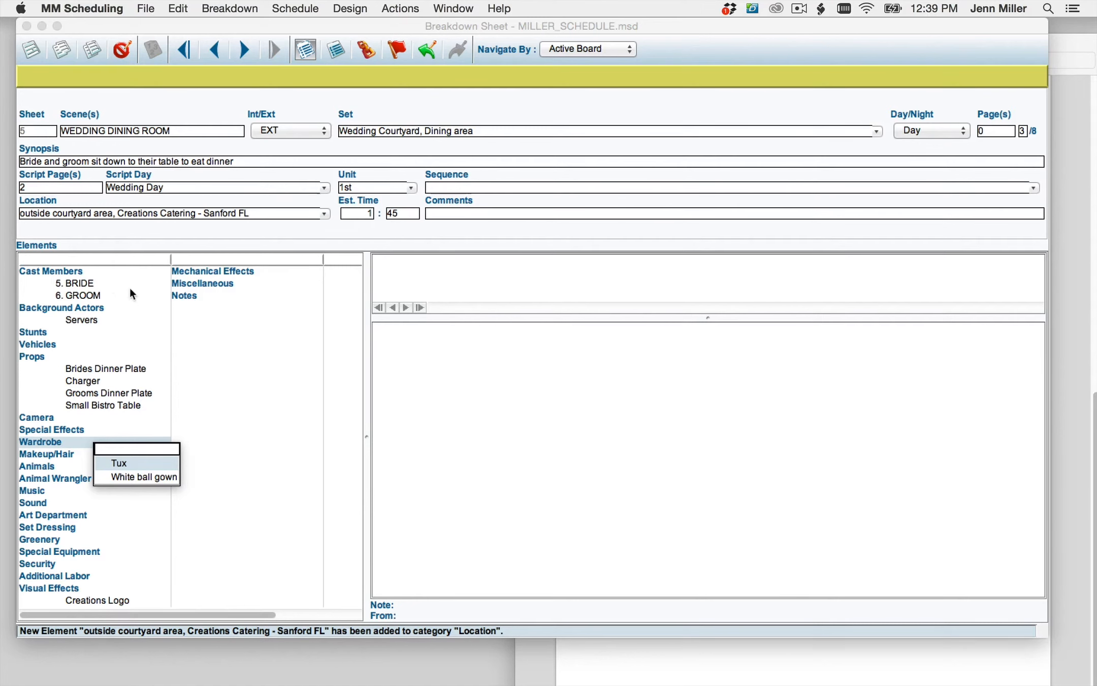
Step: Open the Element Linking Manager and create an anchor for the cast member BRIDE
click(100, 283)
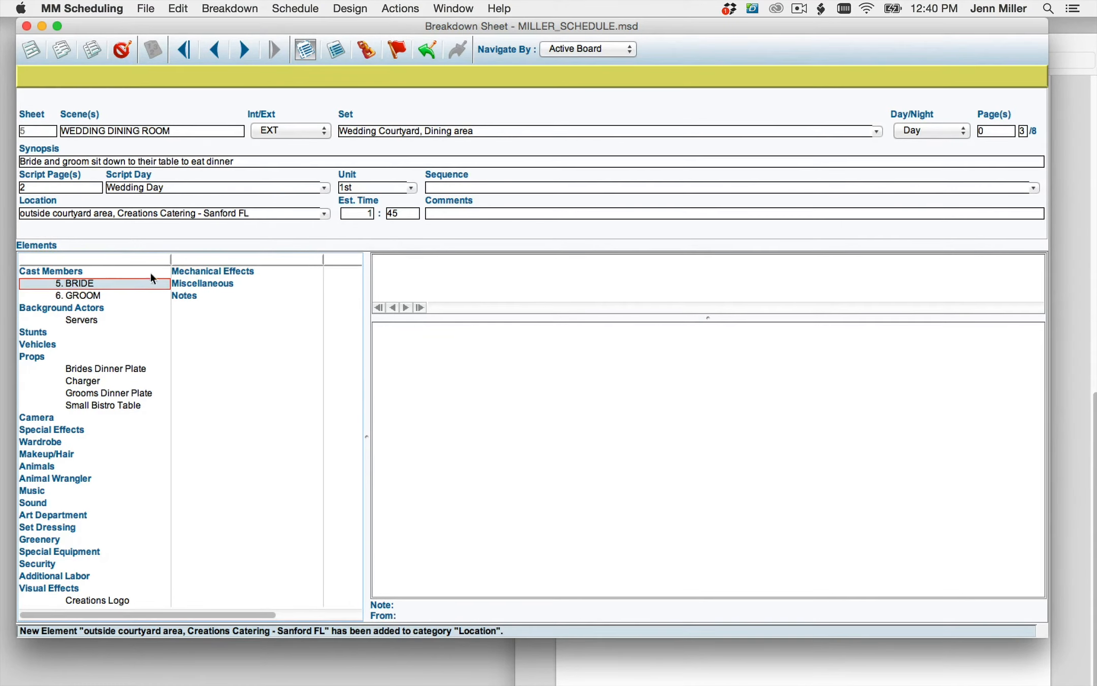
click(251, 9)
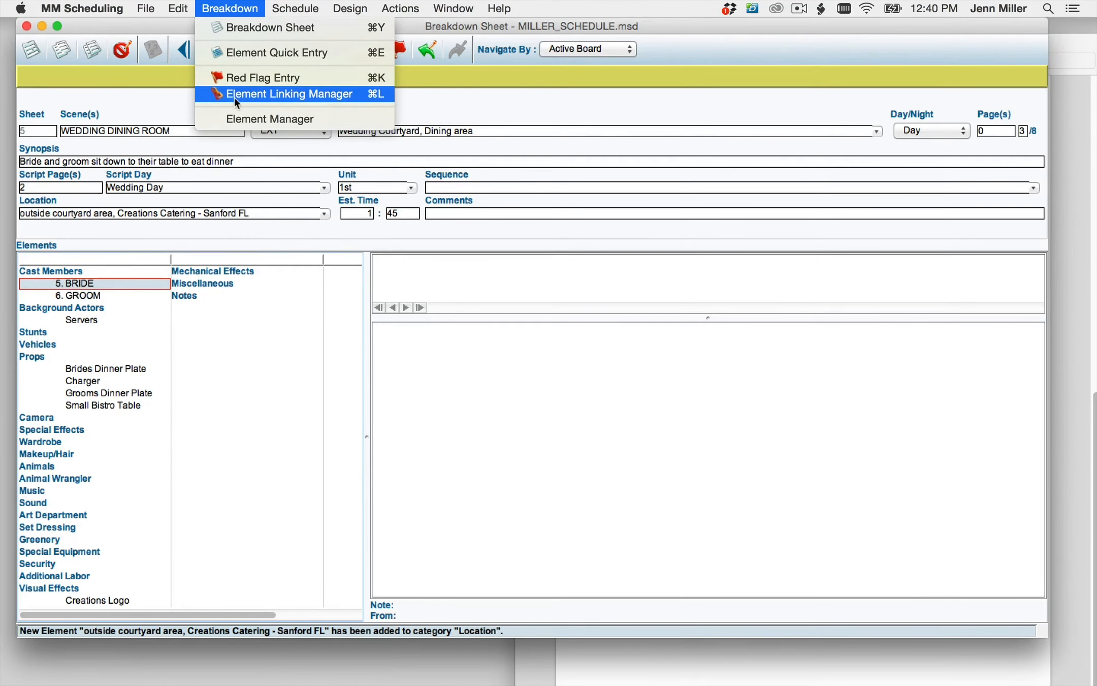
click(284, 95)
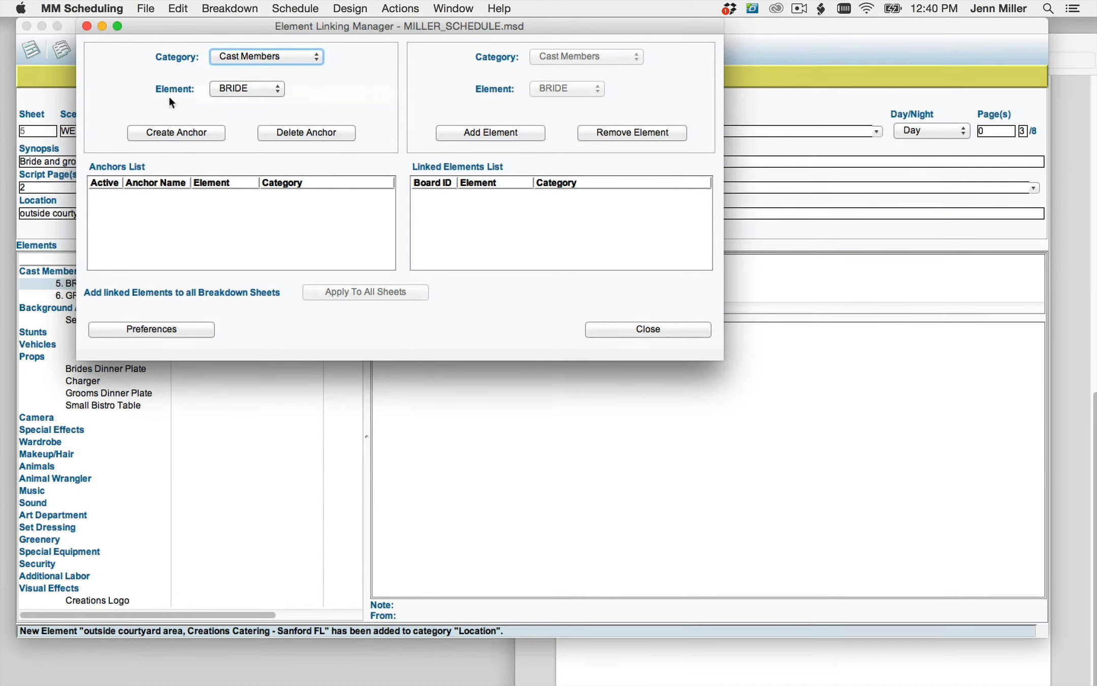
click(168, 133)
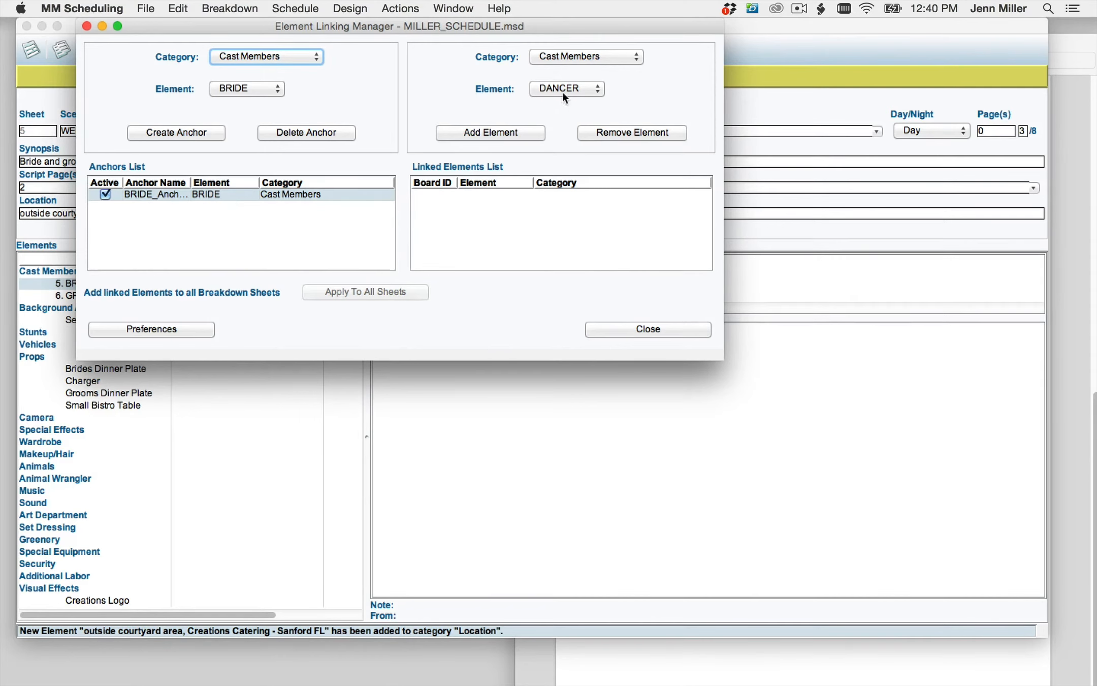
Step: Choose Wardrobe as the category of the element to link to the BRIDE anchor
click(563, 56)
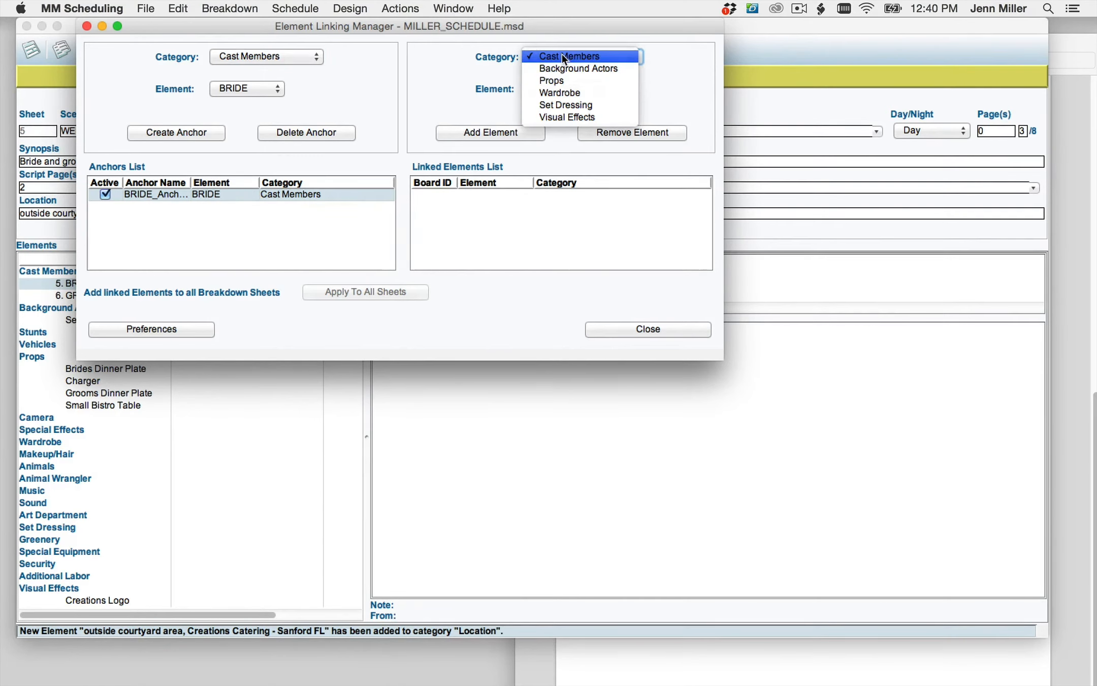
click(564, 92)
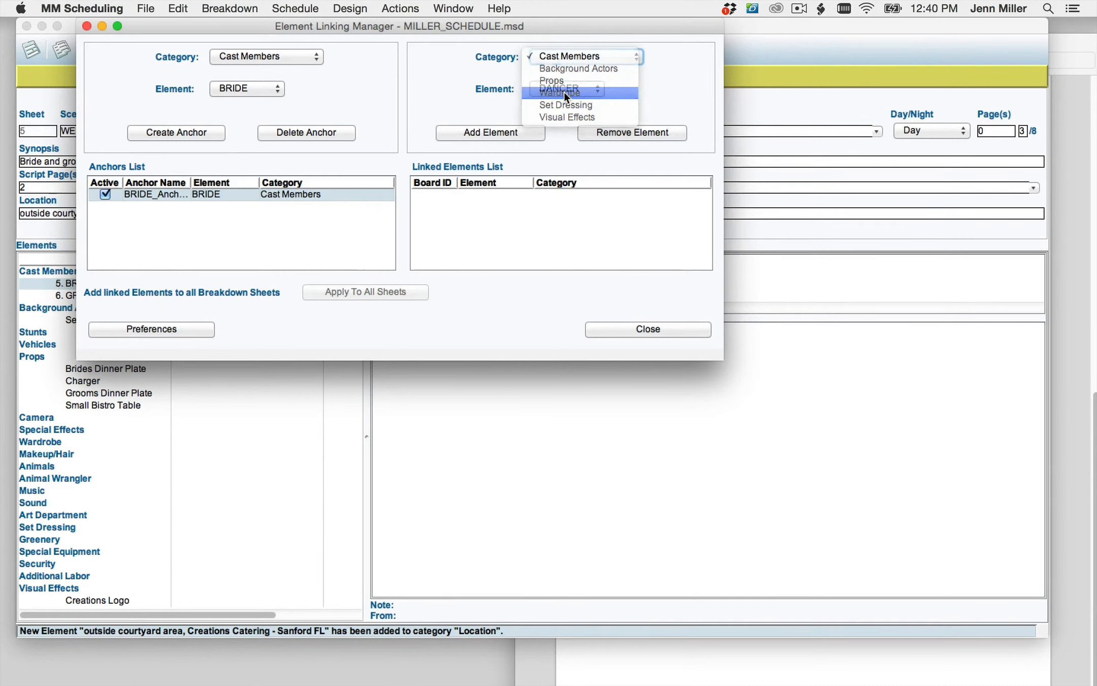